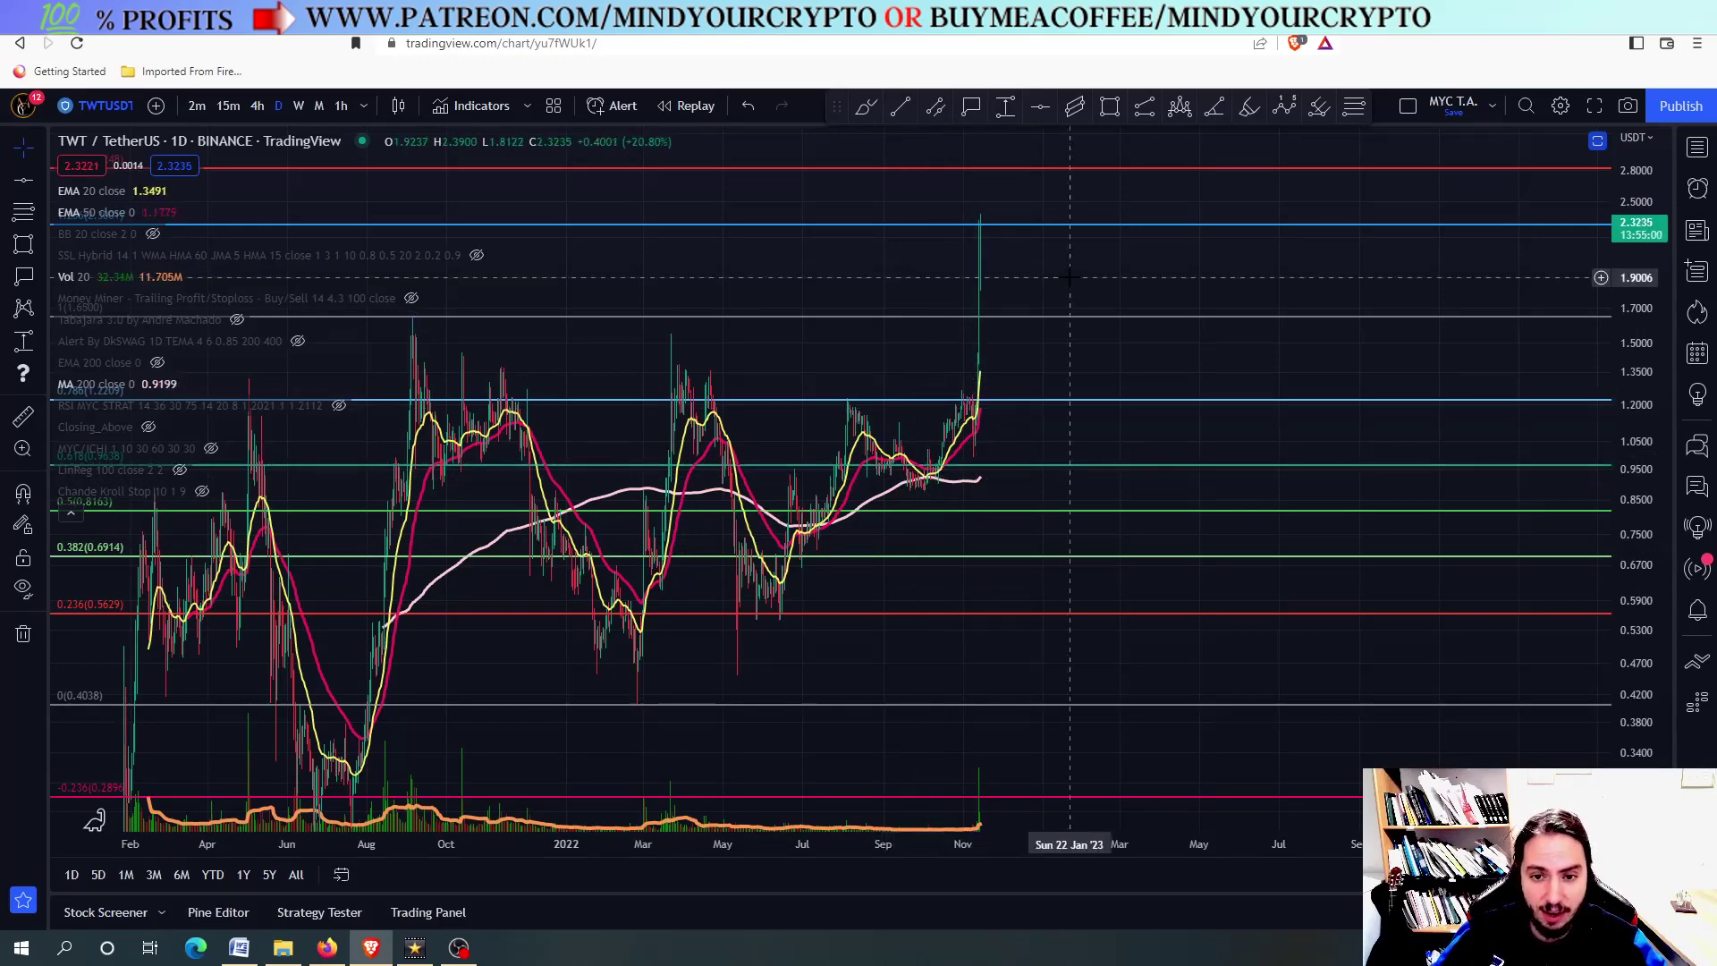
- Remove all existing Fibonacci levels and horizontal lines from the chart
scroll(829, 332, down, 2)
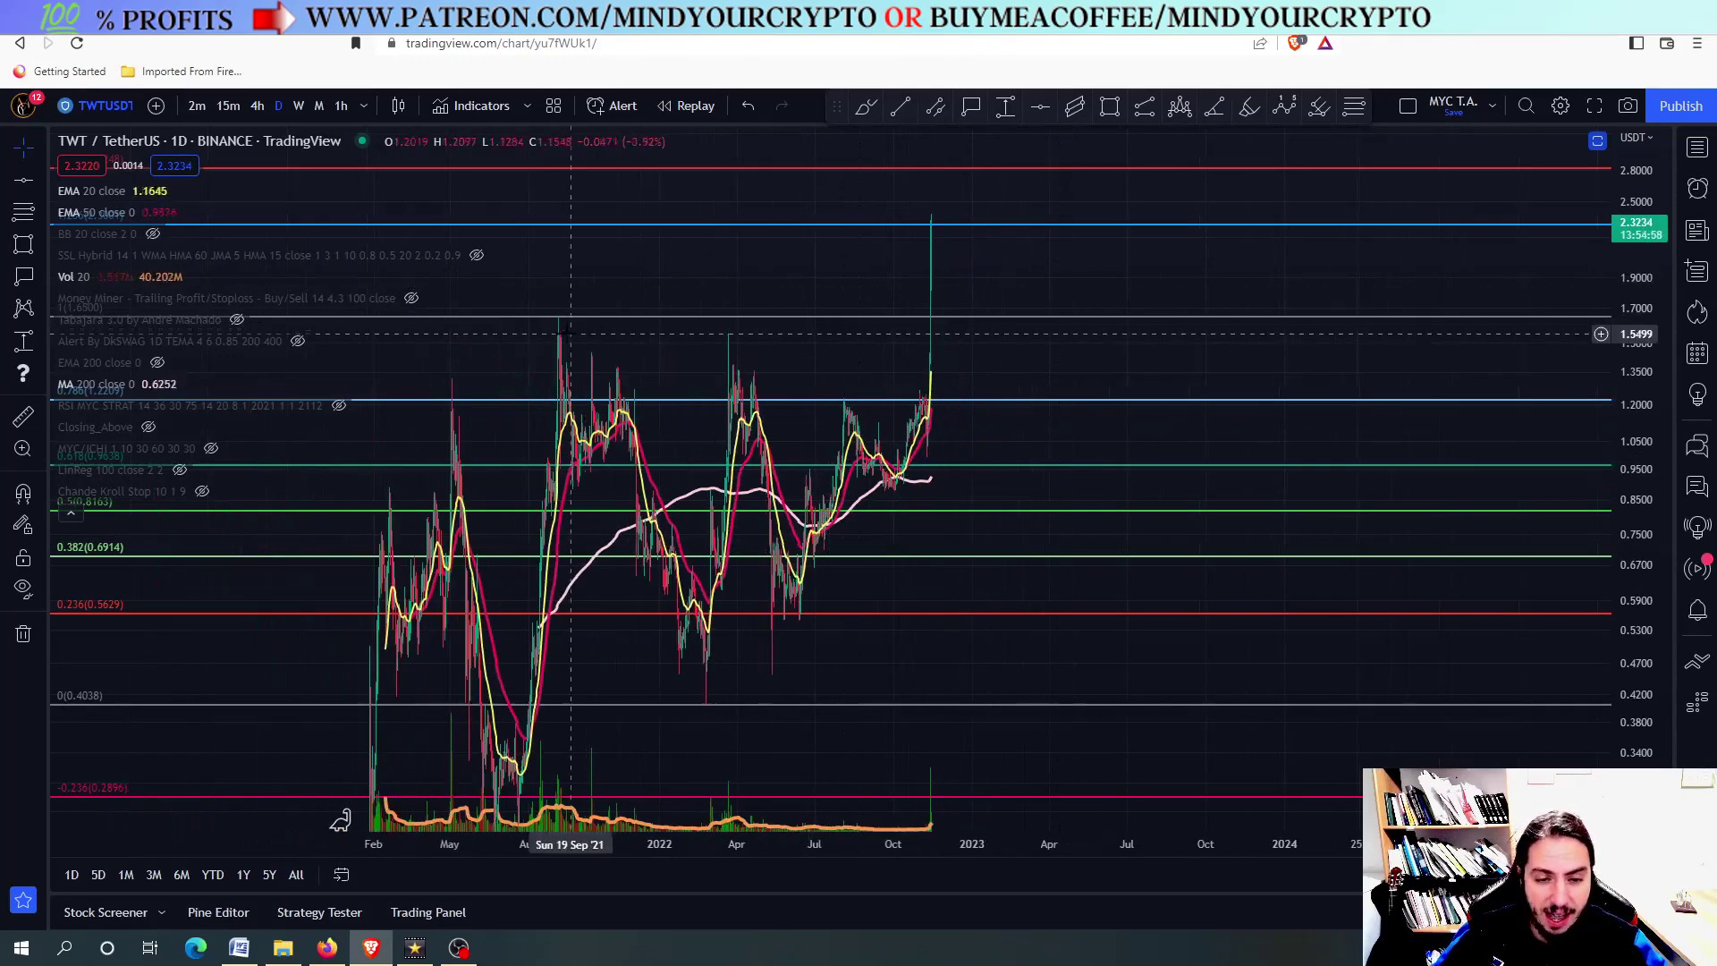
scroll(548, 349, up, 2)
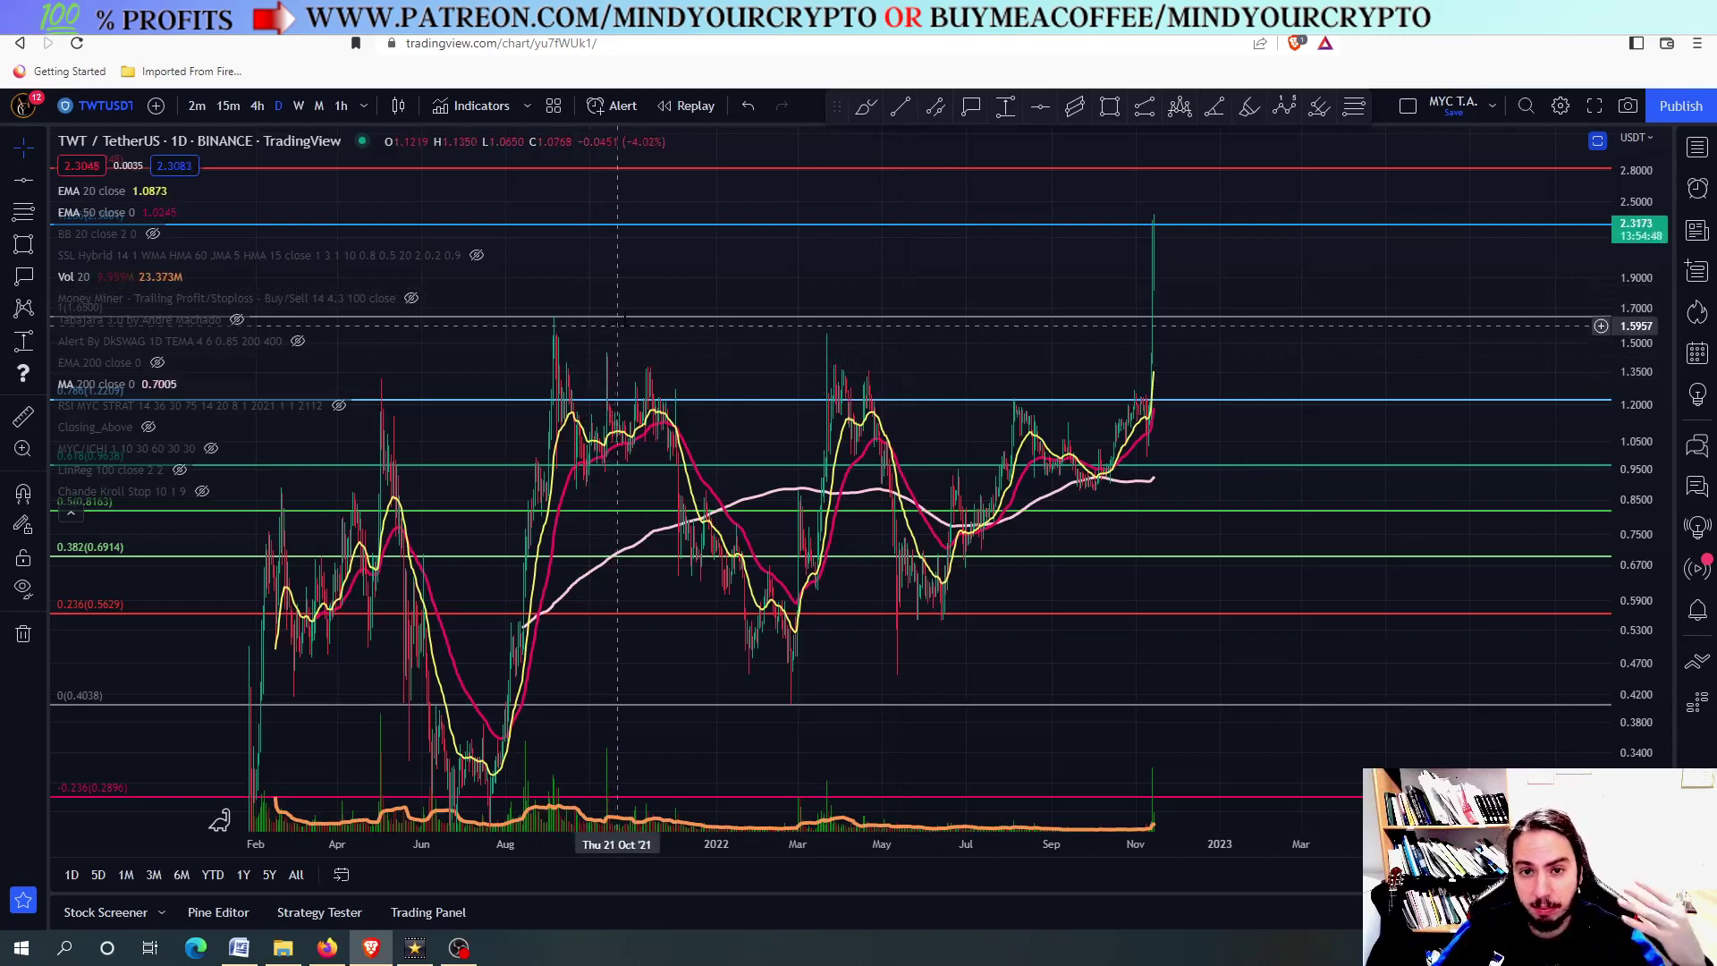
right_click(931, 338)
click(984, 741)
- Draw a falling trend line from the Sep '21 high across the later highs
key(alt+t)
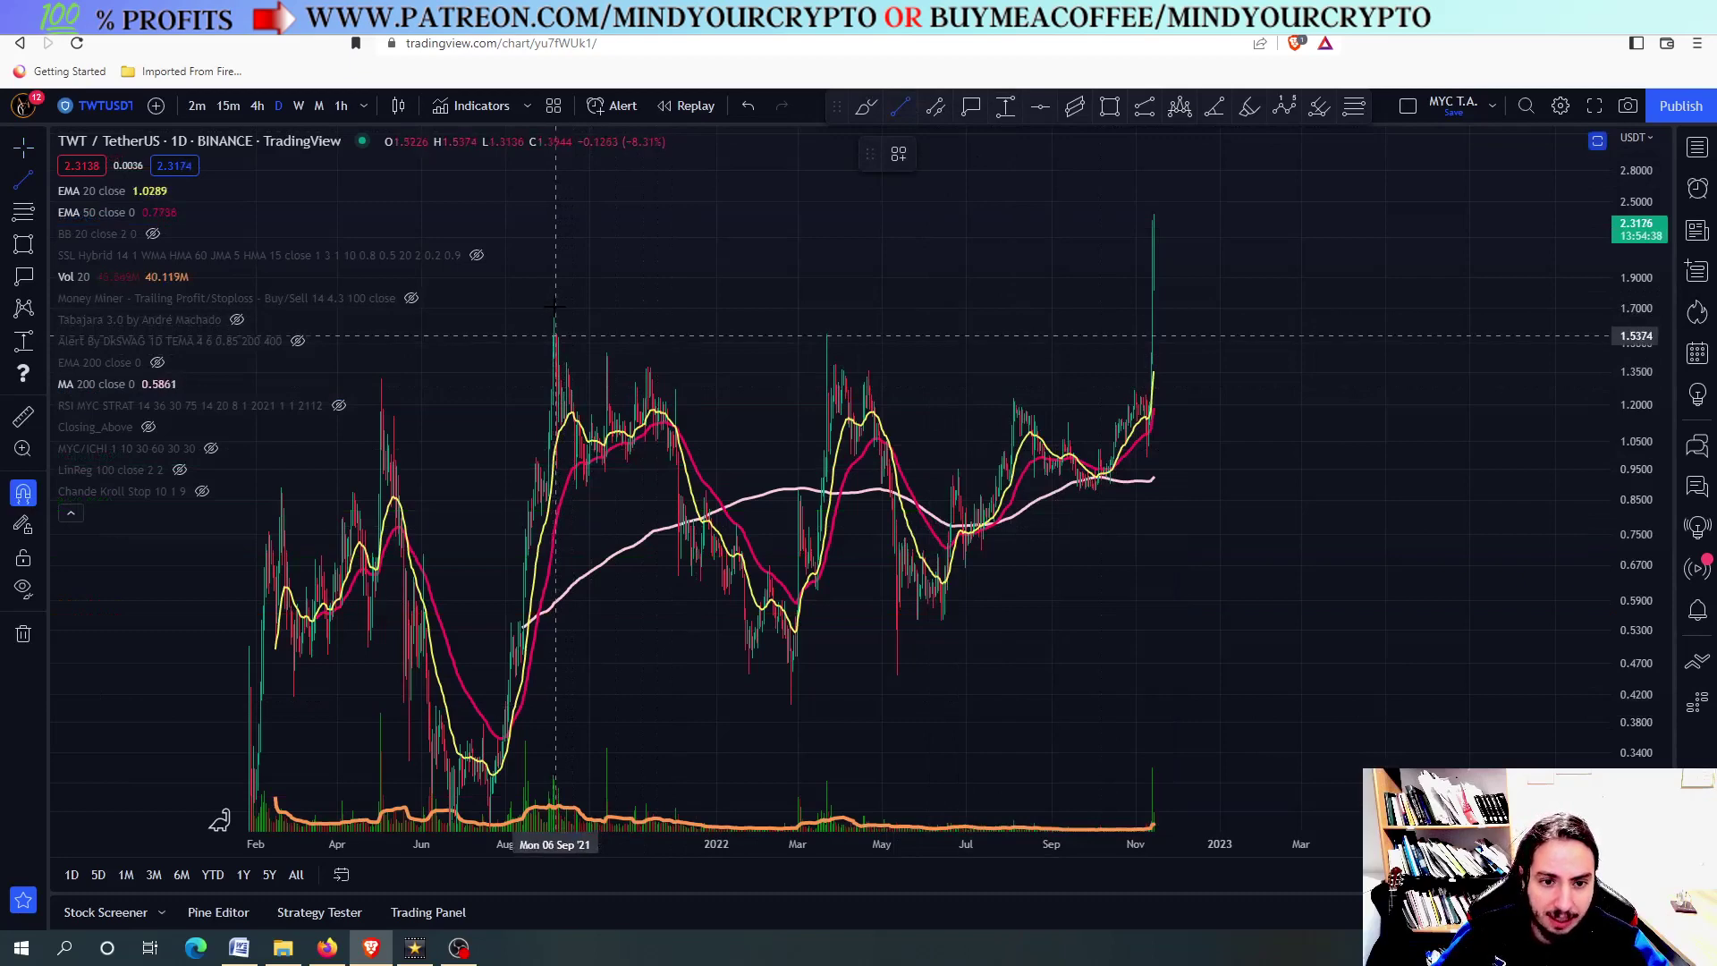
click(555, 315)
click(1201, 433)
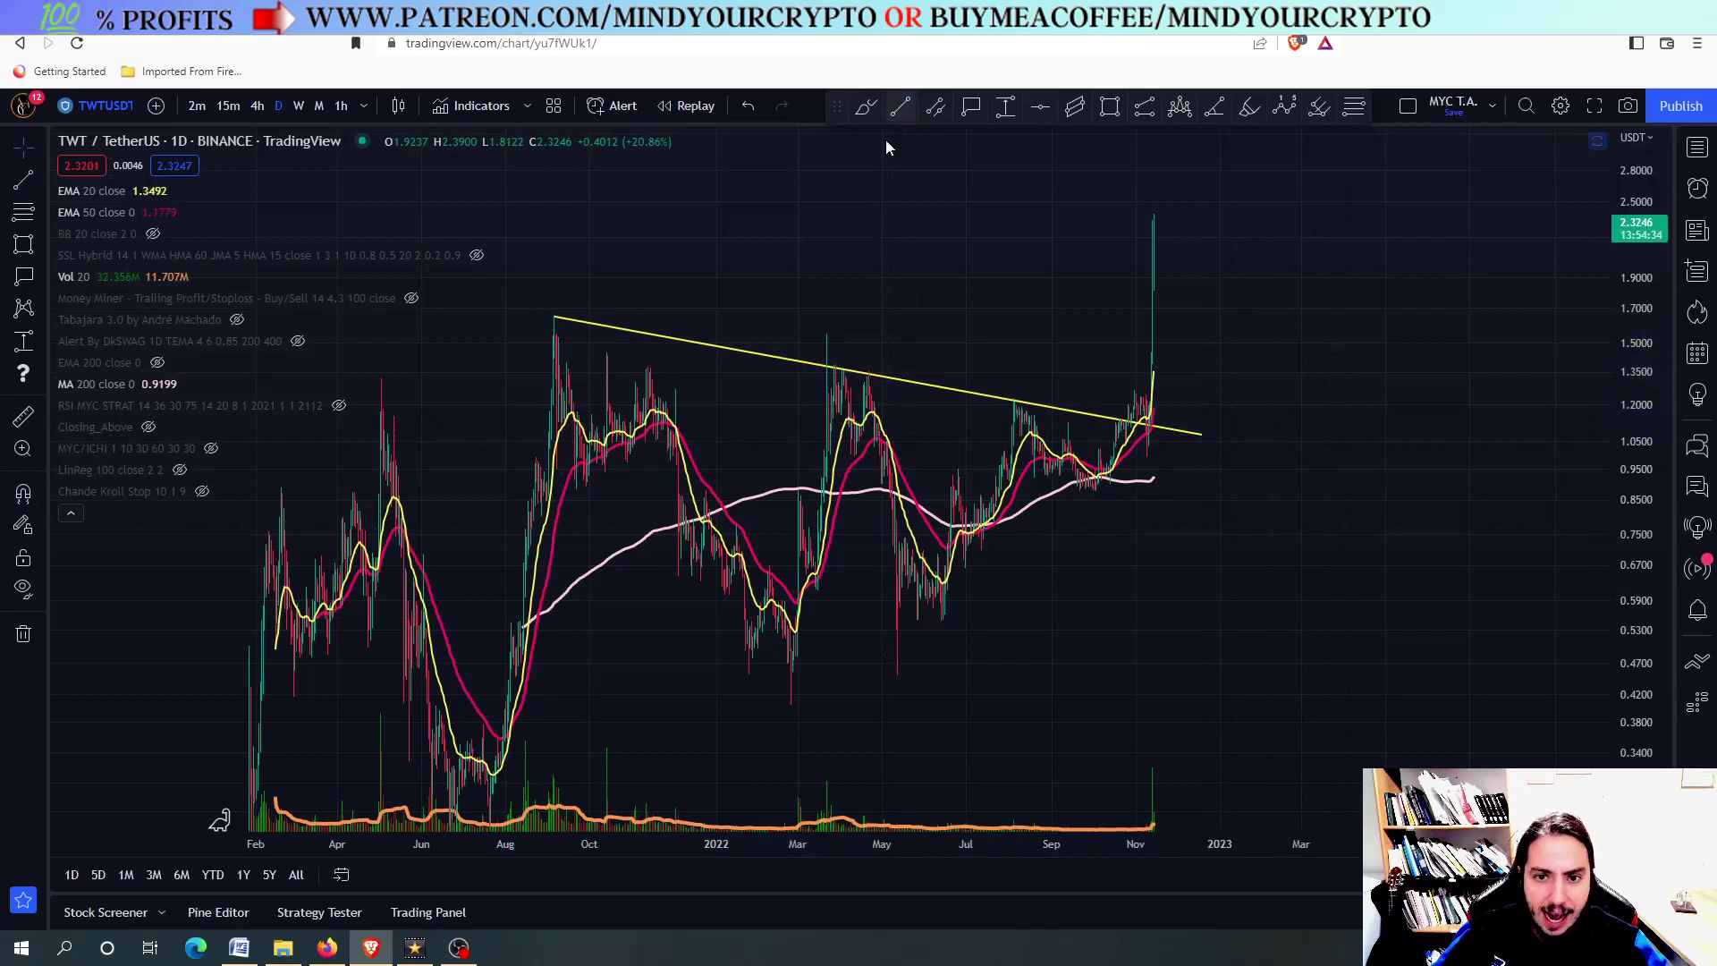
- Draw a rising trend line from the Feb '22 low to the Nov candles, completing the triangle
click(900, 106)
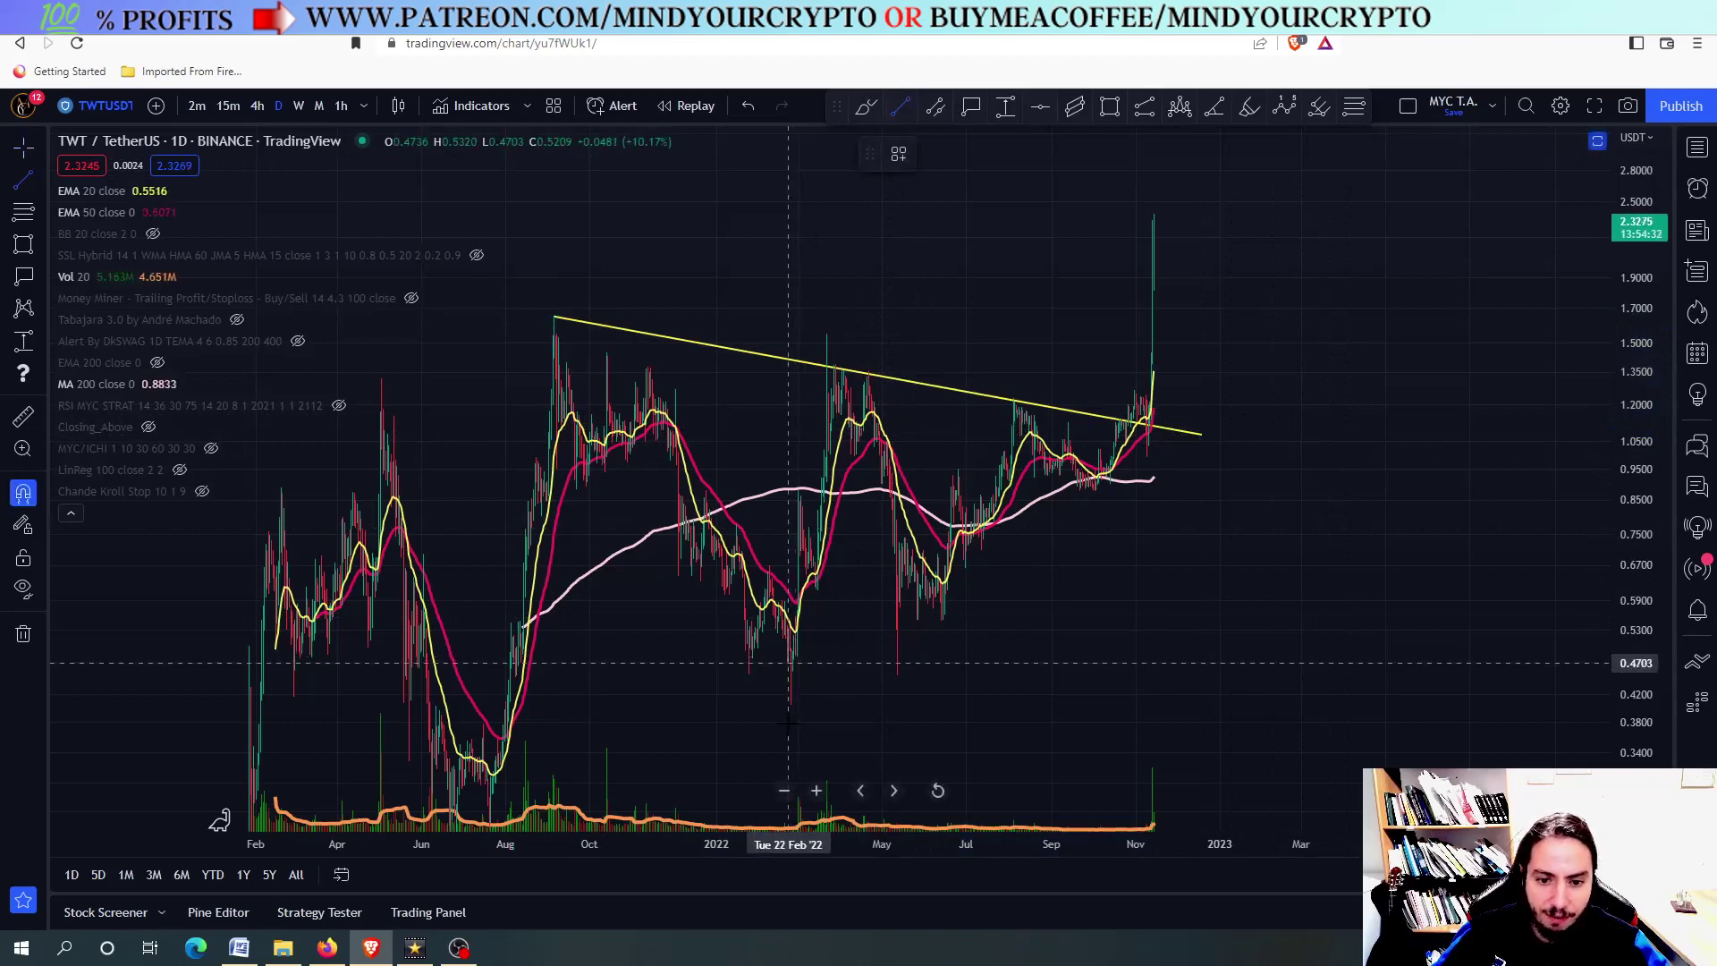
click(790, 707)
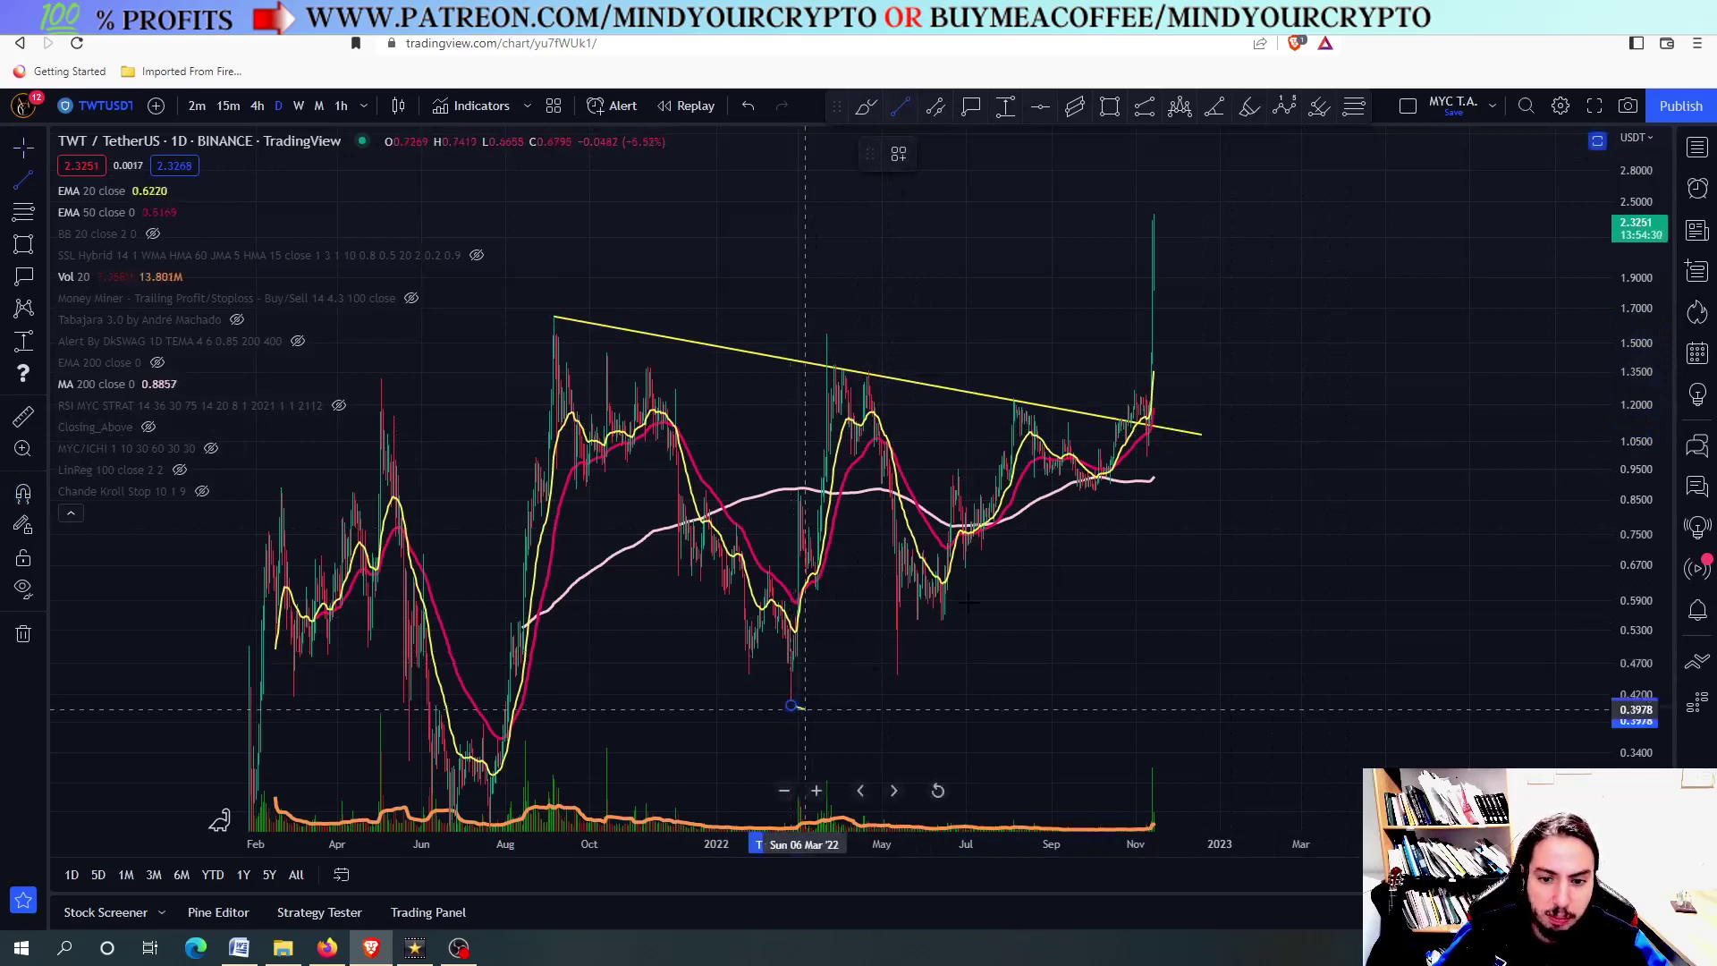
click(1185, 431)
scroll(1151, 486, down, 5)
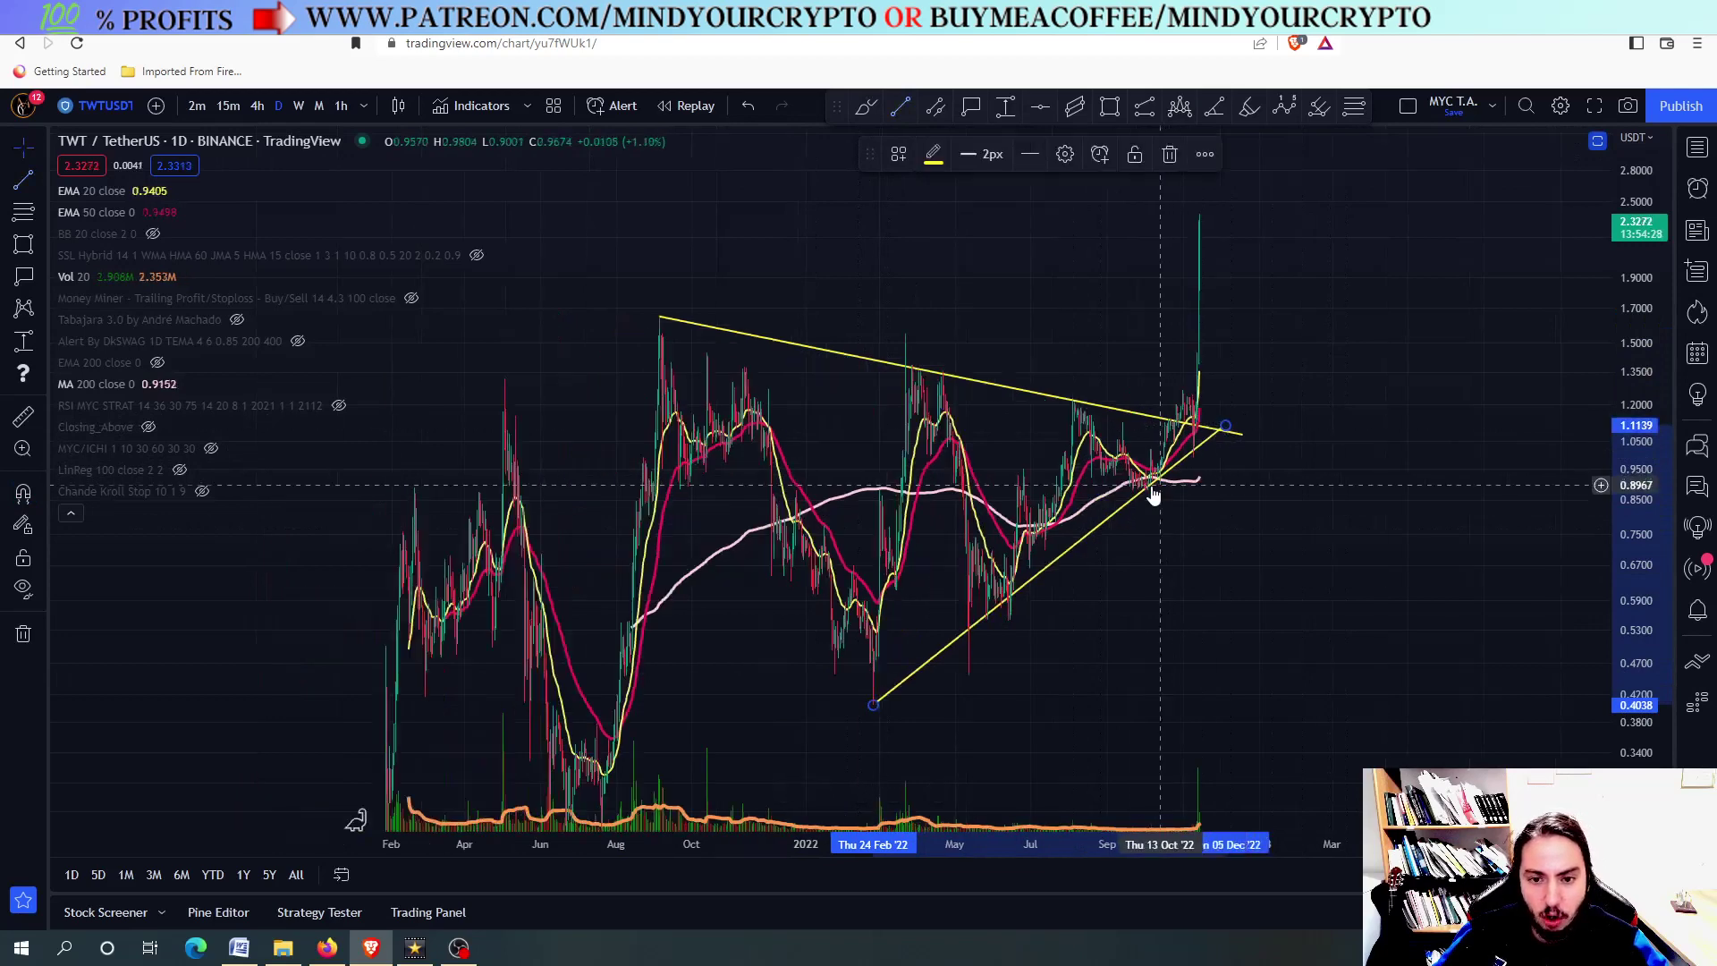
drag(1154, 483, 1192, 279)
scroll(1028, 465, up, 5)
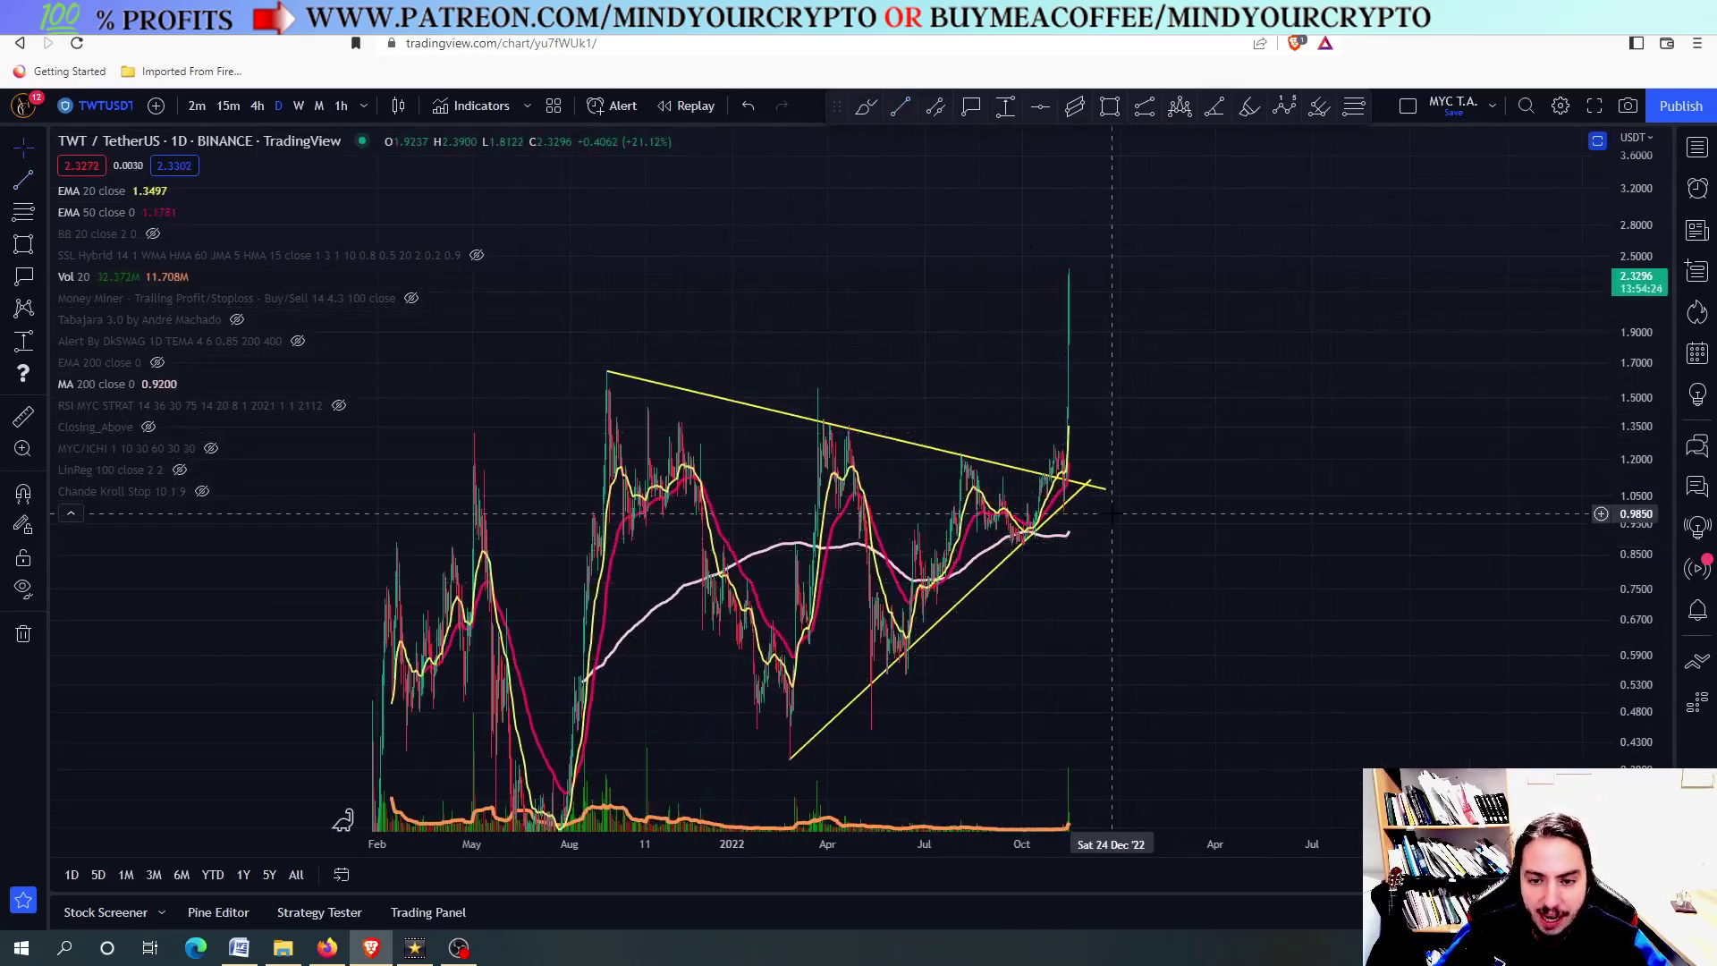
scroll(1070, 564, up, 3)
scroll(1037, 501, up, 5)
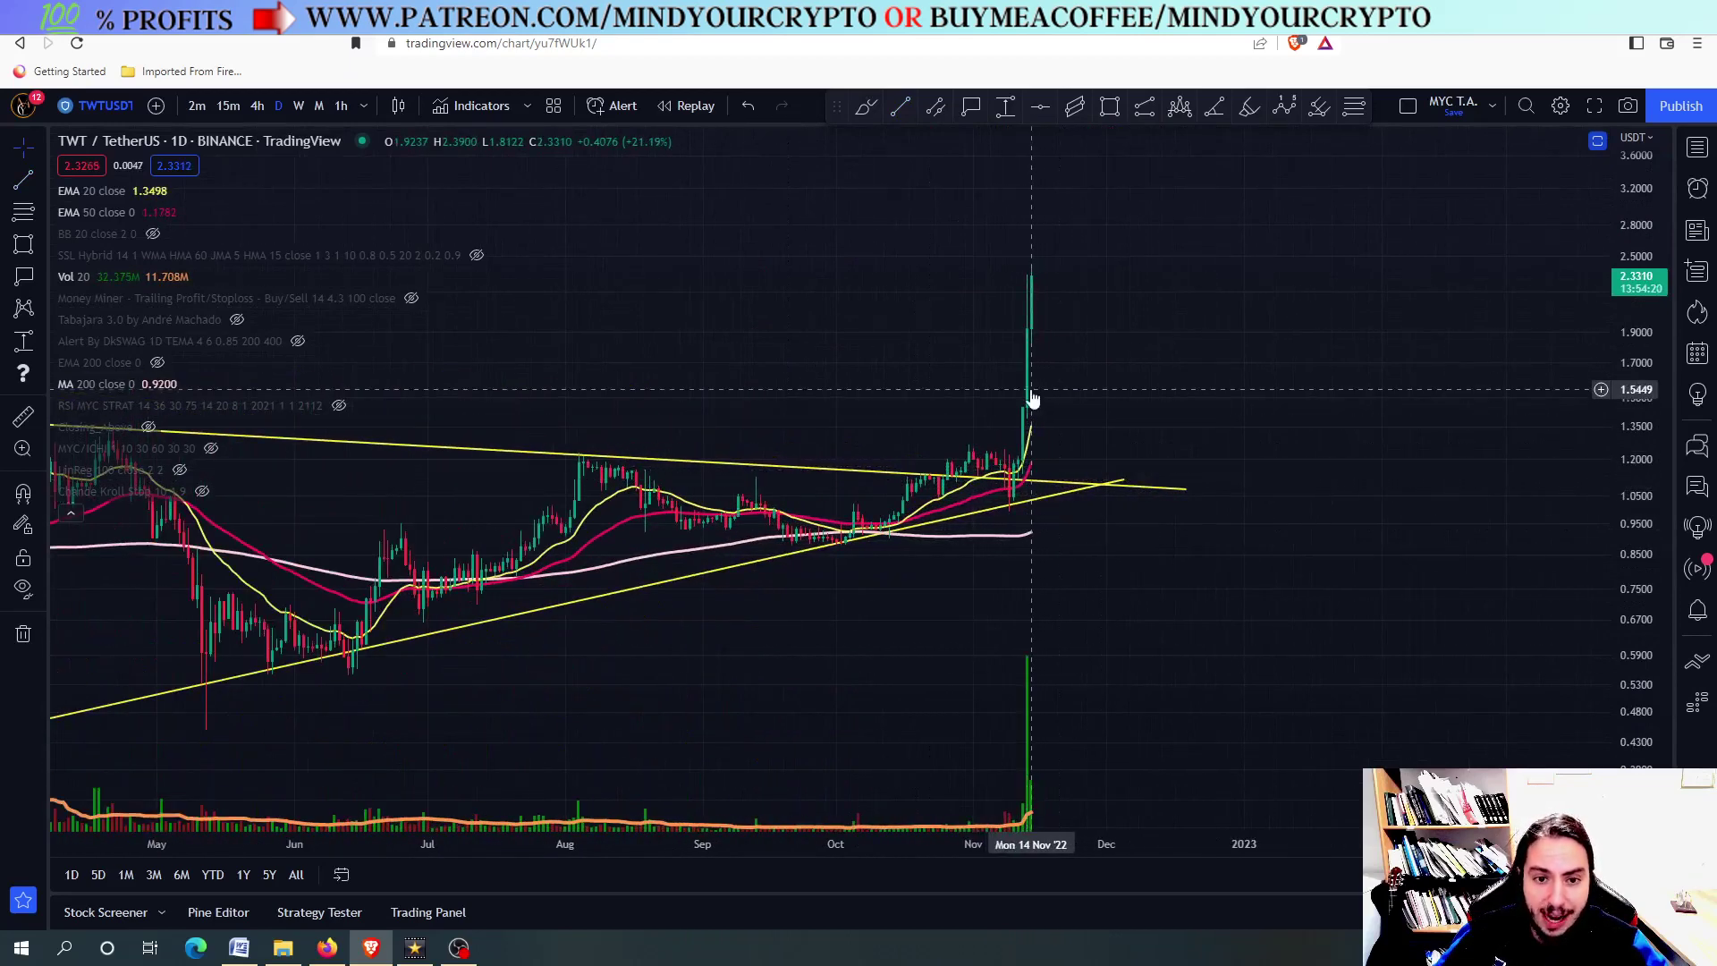
scroll(1031, 400, down, 6)
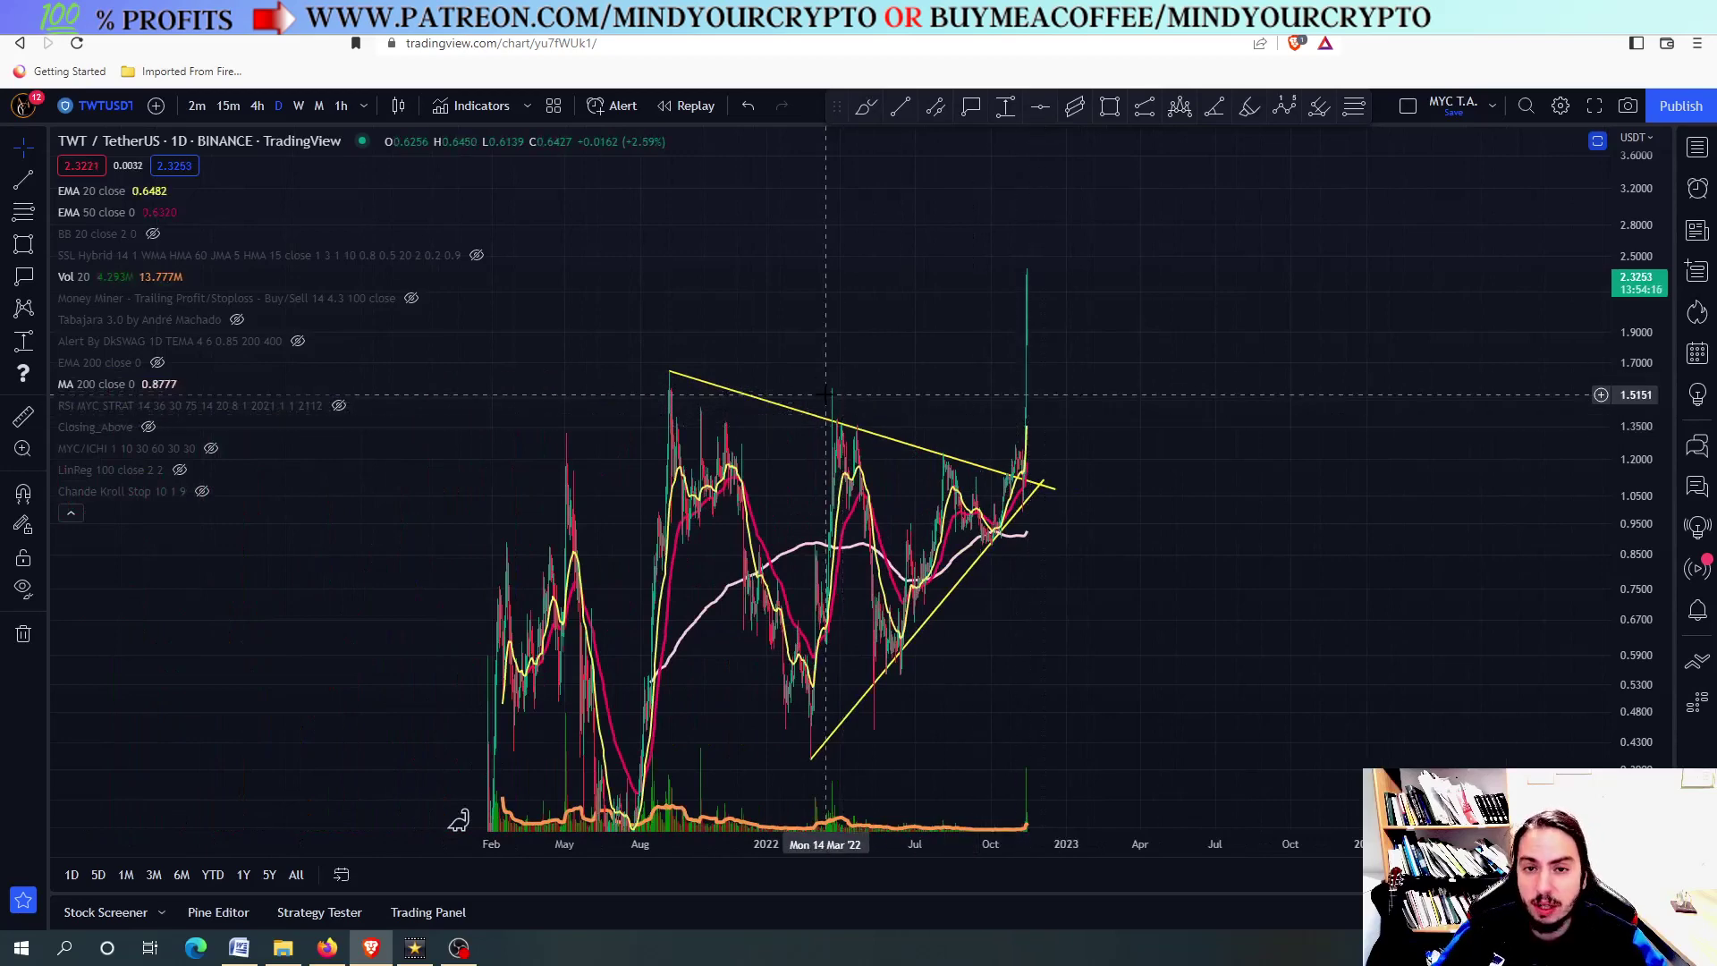
scroll(826, 395, up, 2)
- Remove the triangle trend lines and pan through earlier and recent price history
right_click(880, 308)
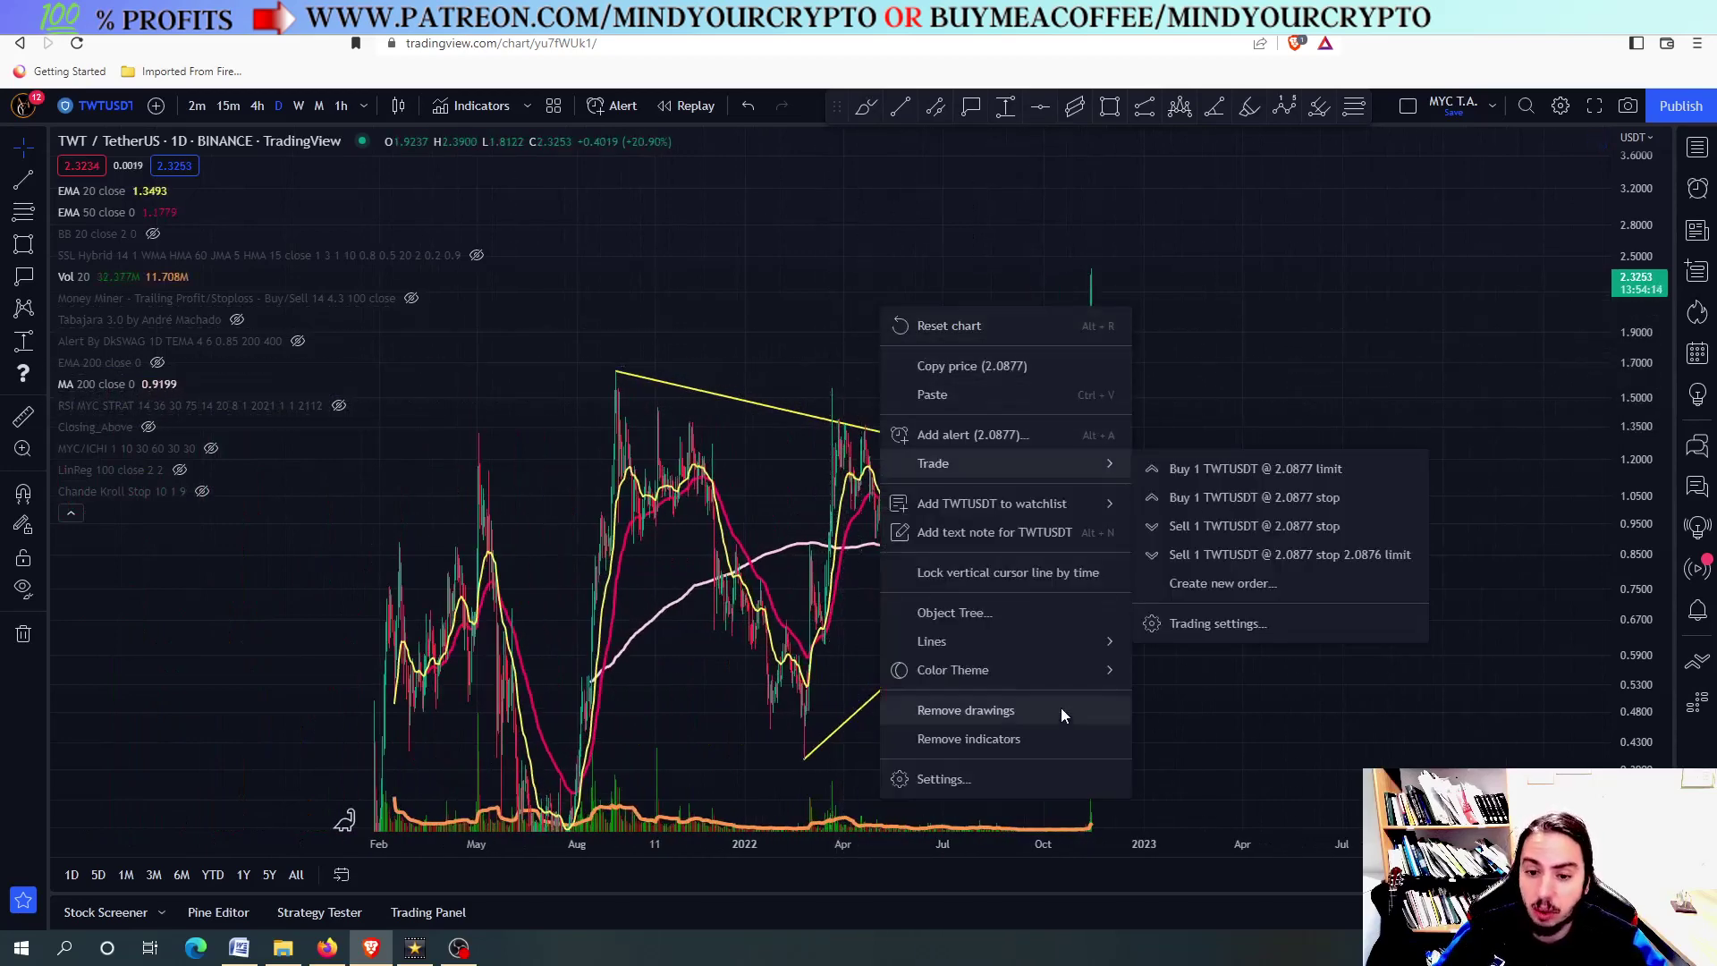
click(966, 710)
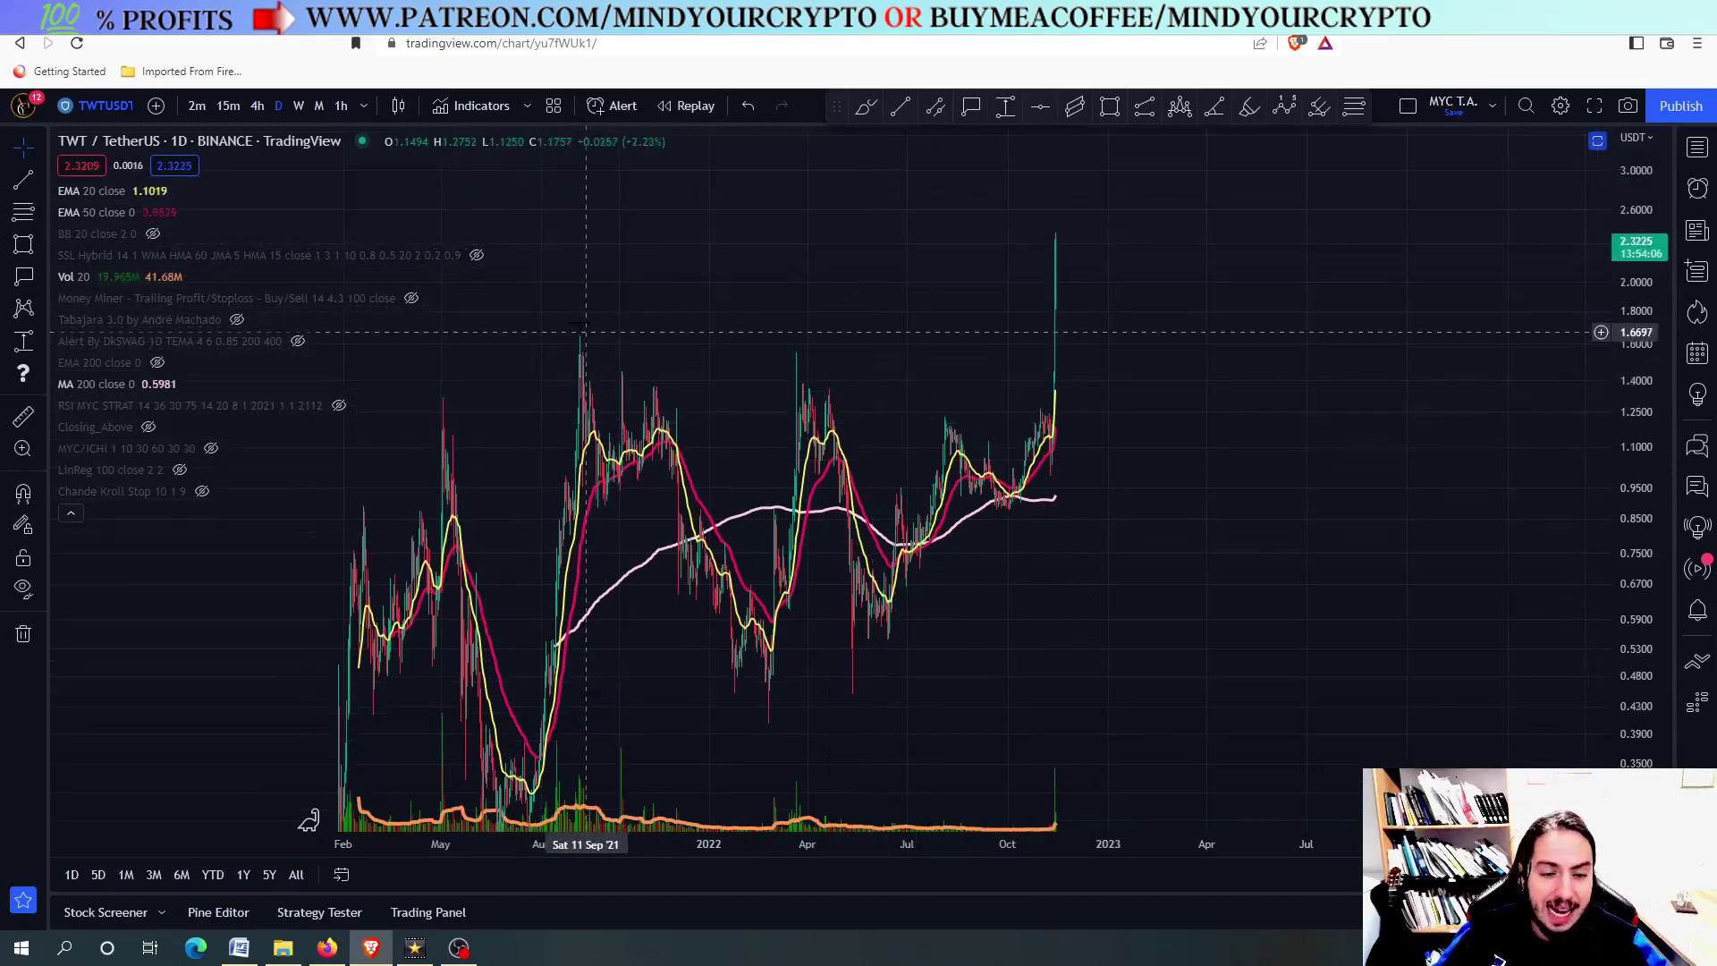
drag(518, 501, 755, 501)
drag(1118, 237, 961, 356)
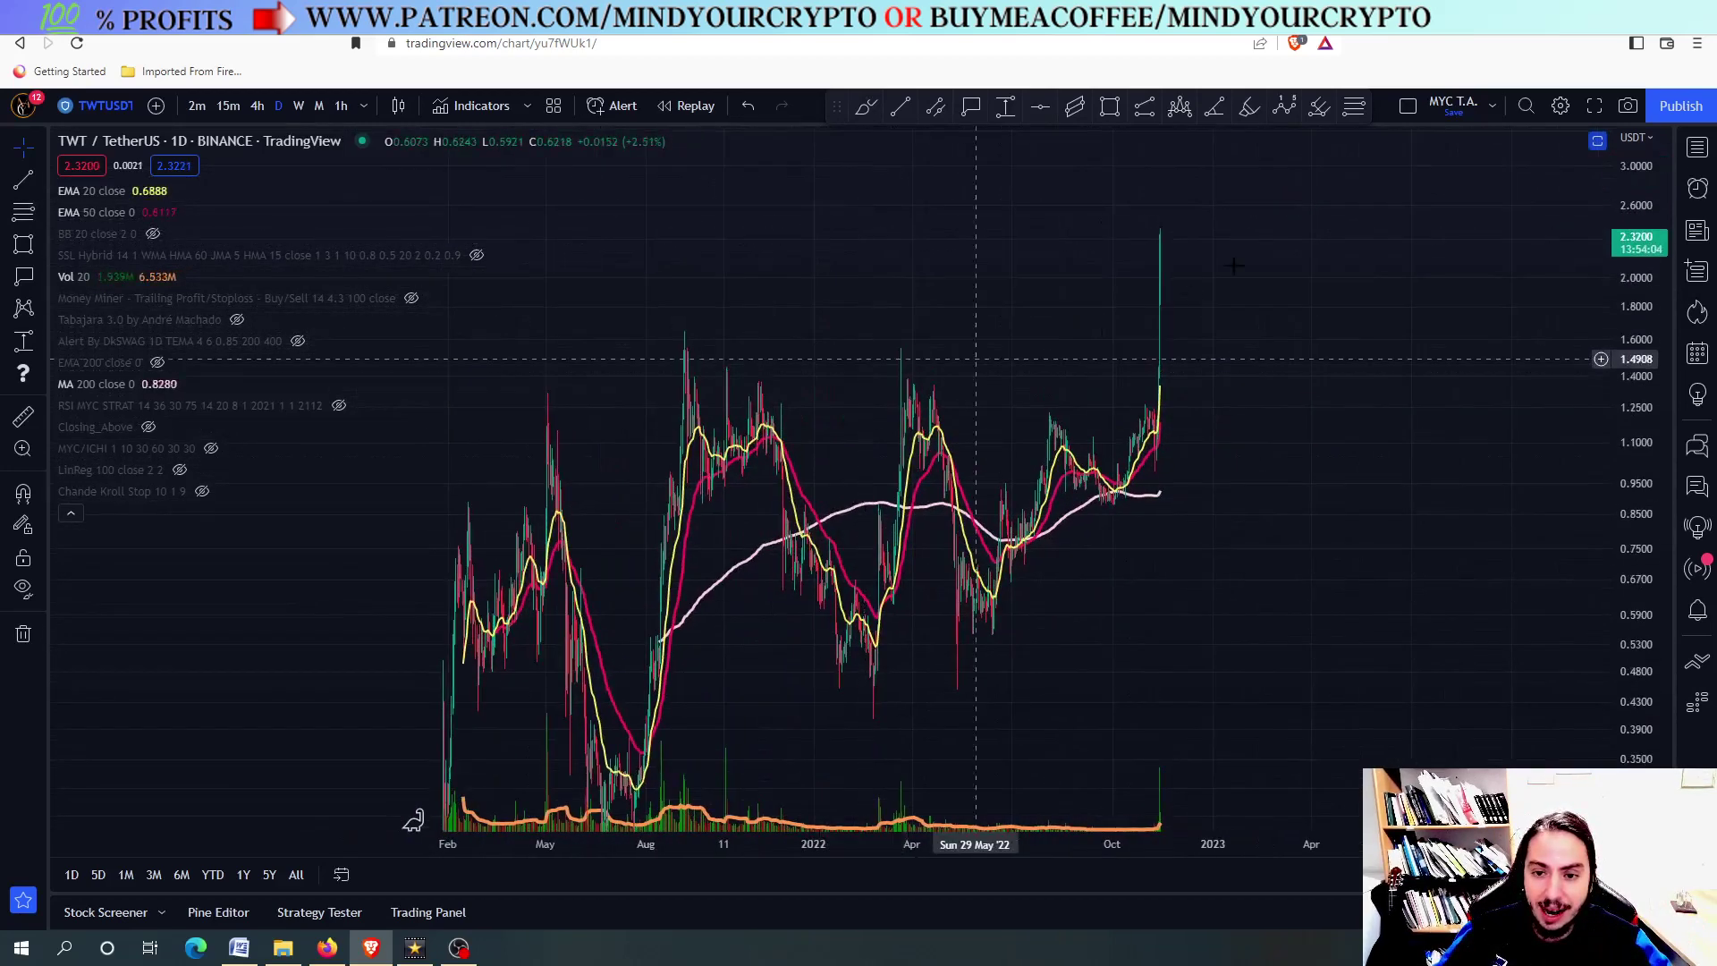
scroll(1172, 243, up, 5)
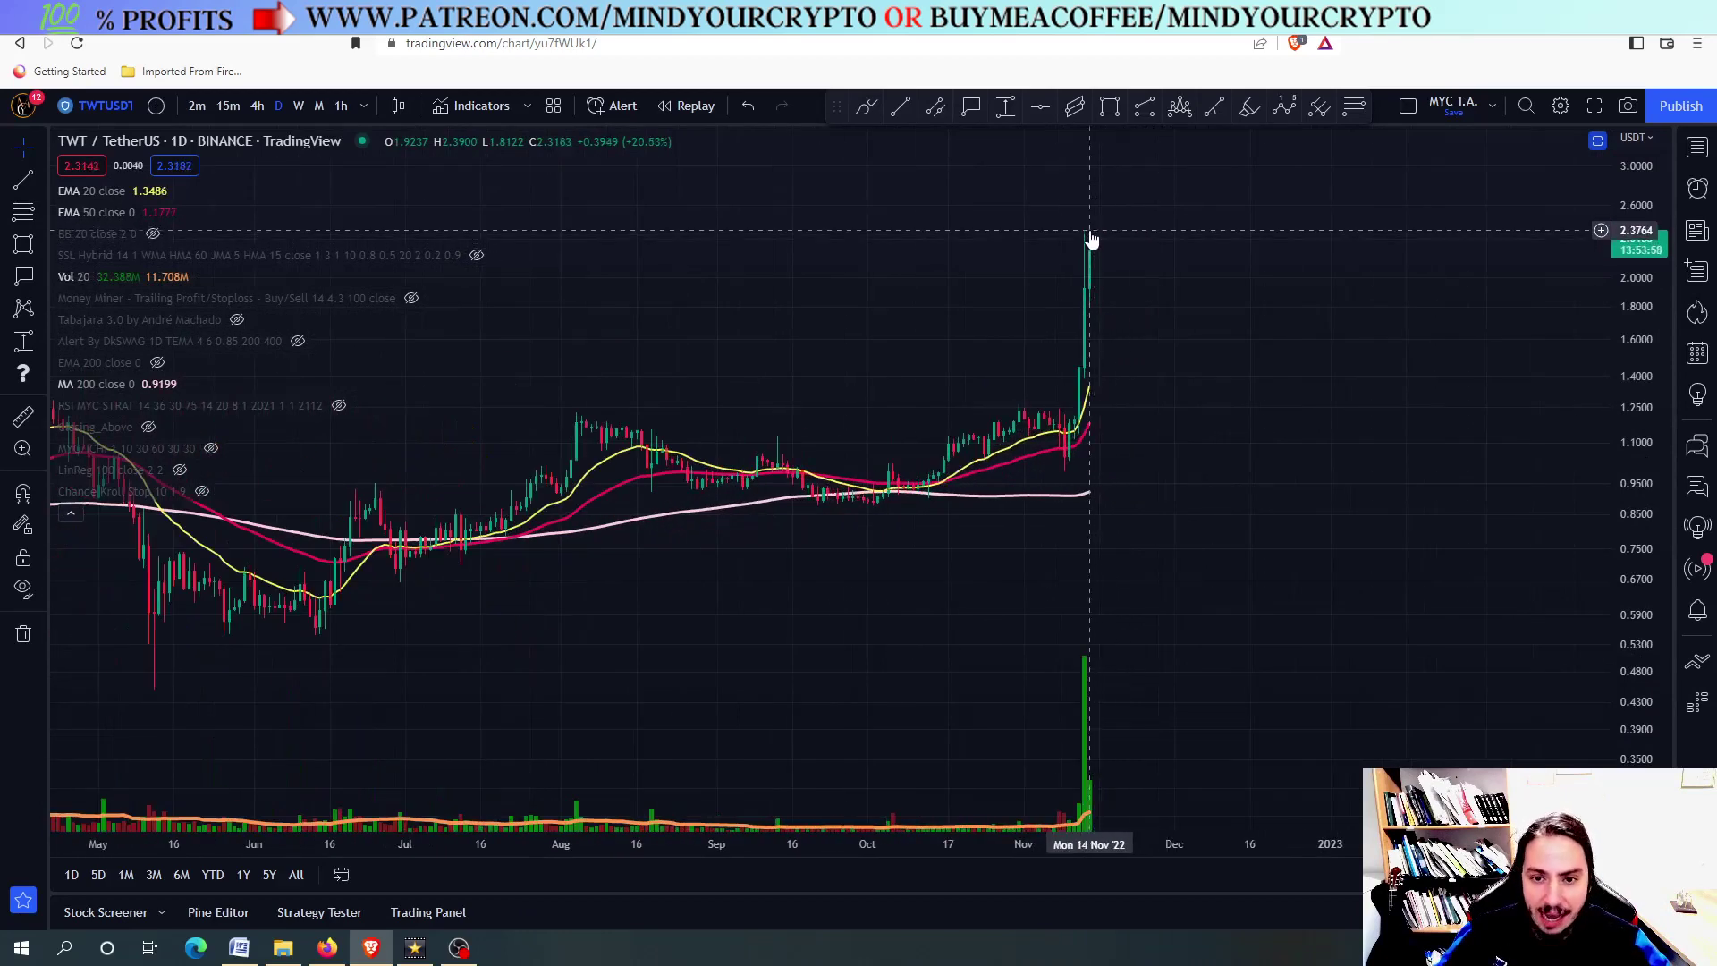
scroll(1091, 237, down, 5)
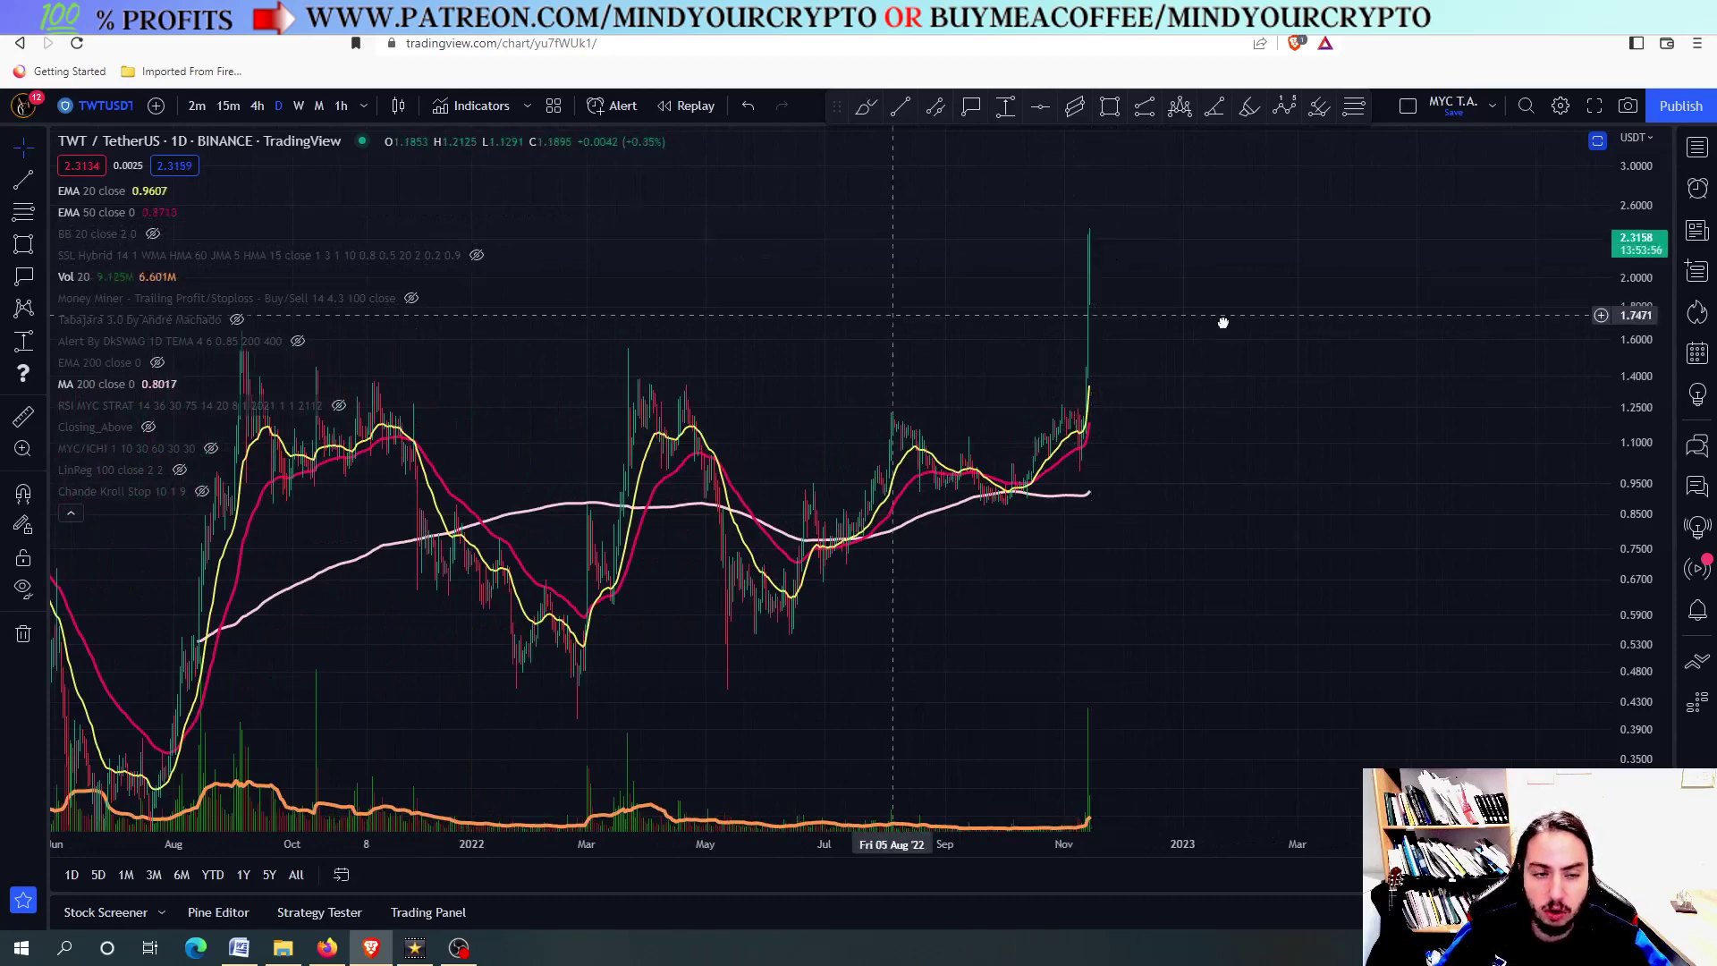
scroll(1223, 322, down, 3)
scroll(549, 289, up, 3)
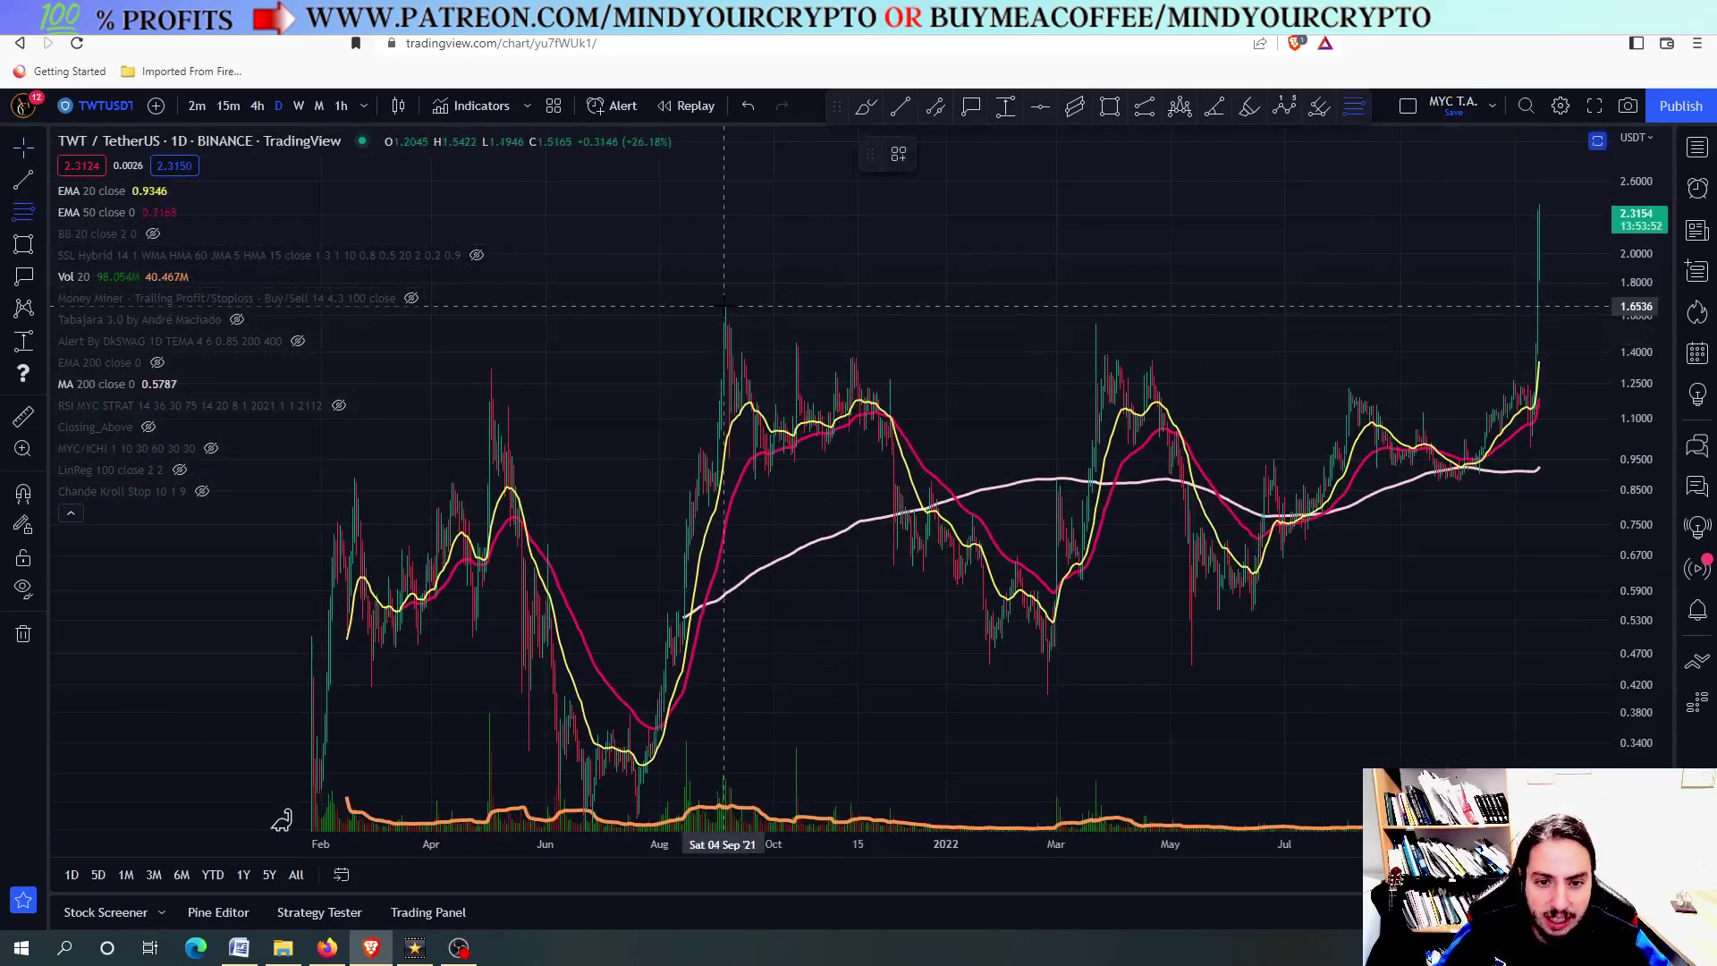
- Draw a Fib retracement from the 1.65 high to 0.4038 low, viewing extensions above 2.31
click(725, 307)
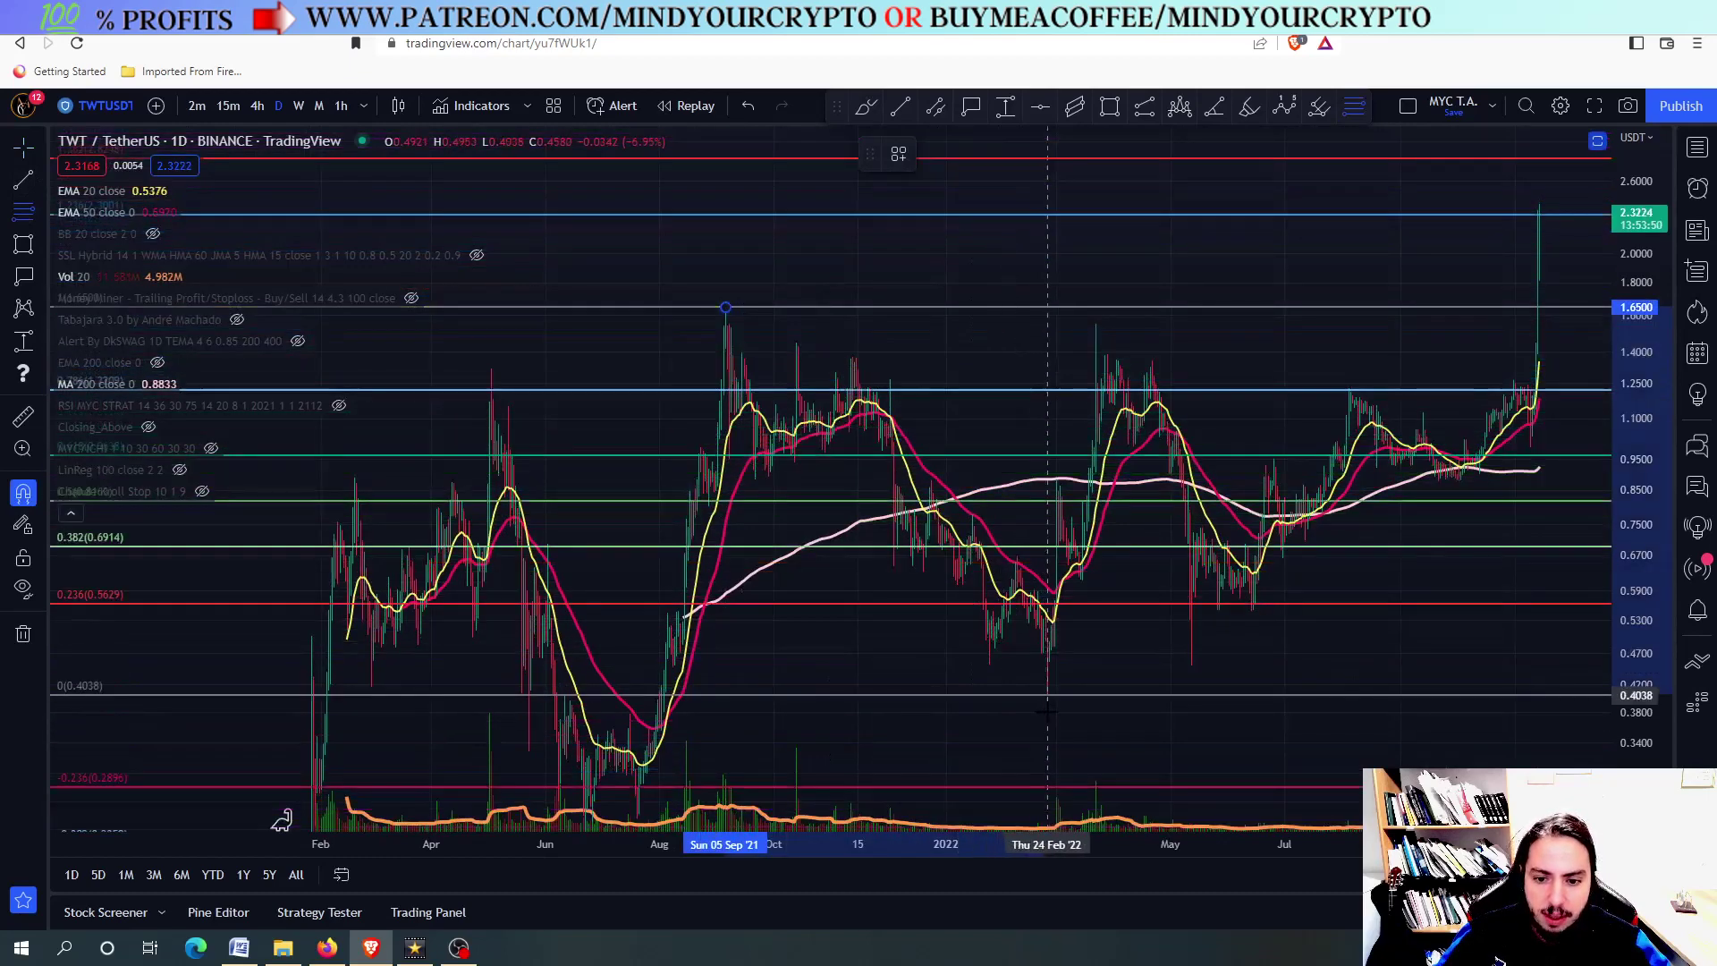
click(1049, 687)
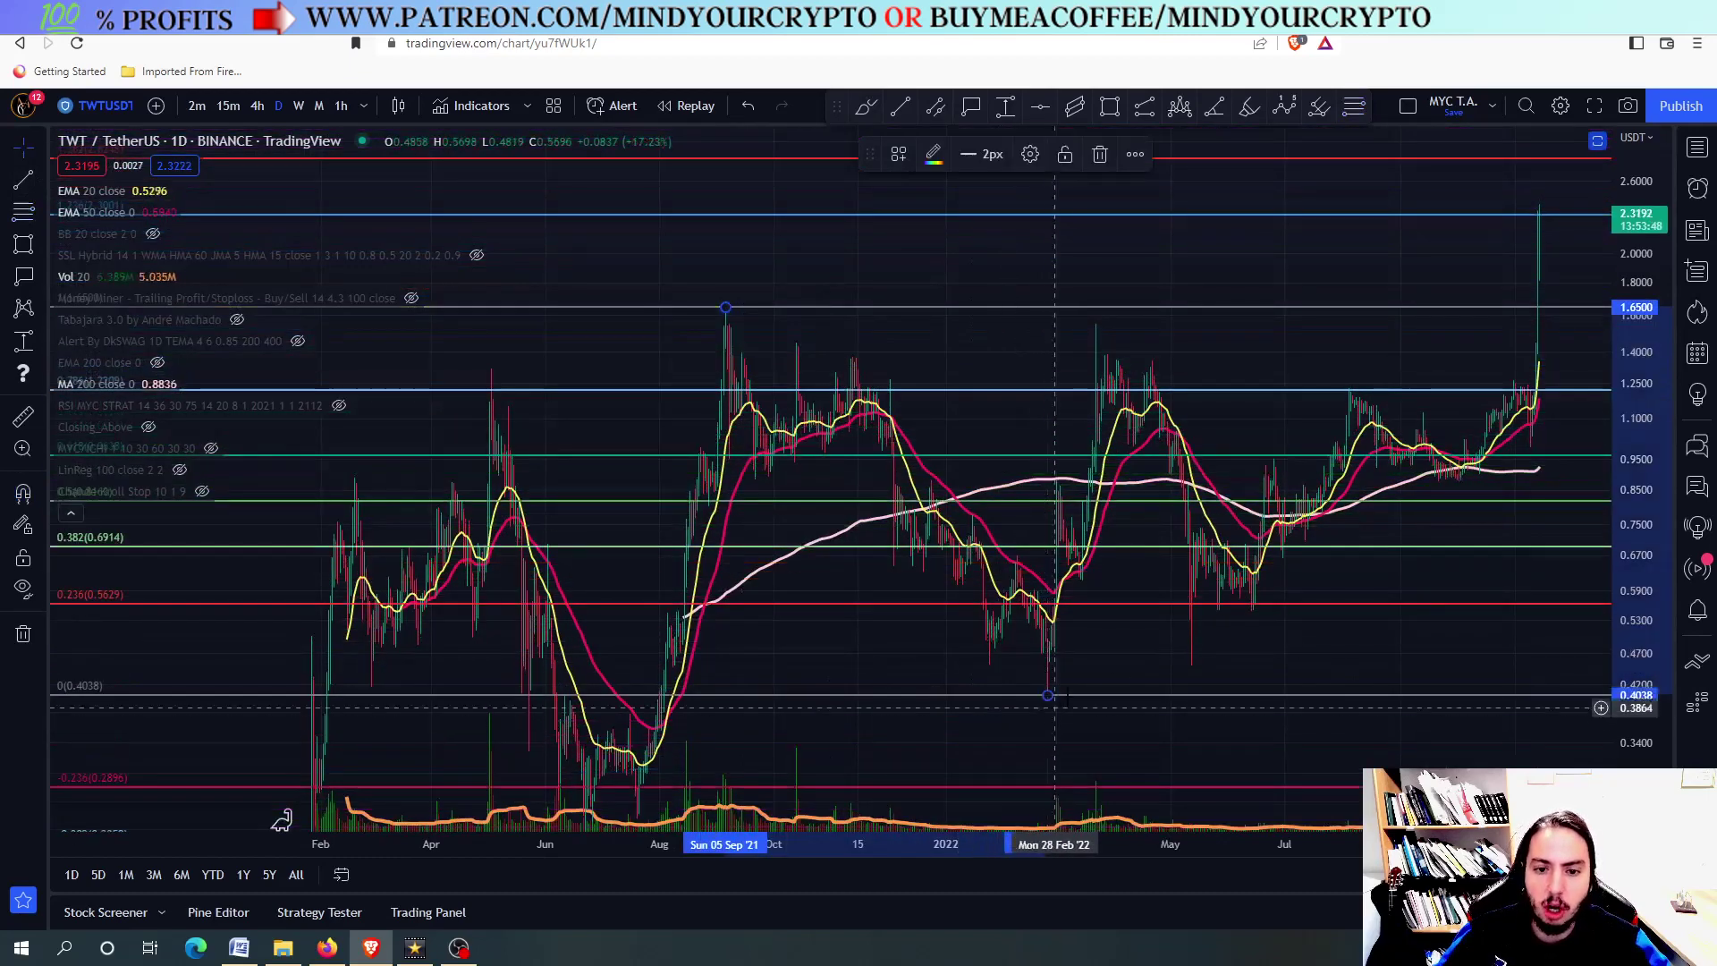
drag(1117, 663, 805, 673)
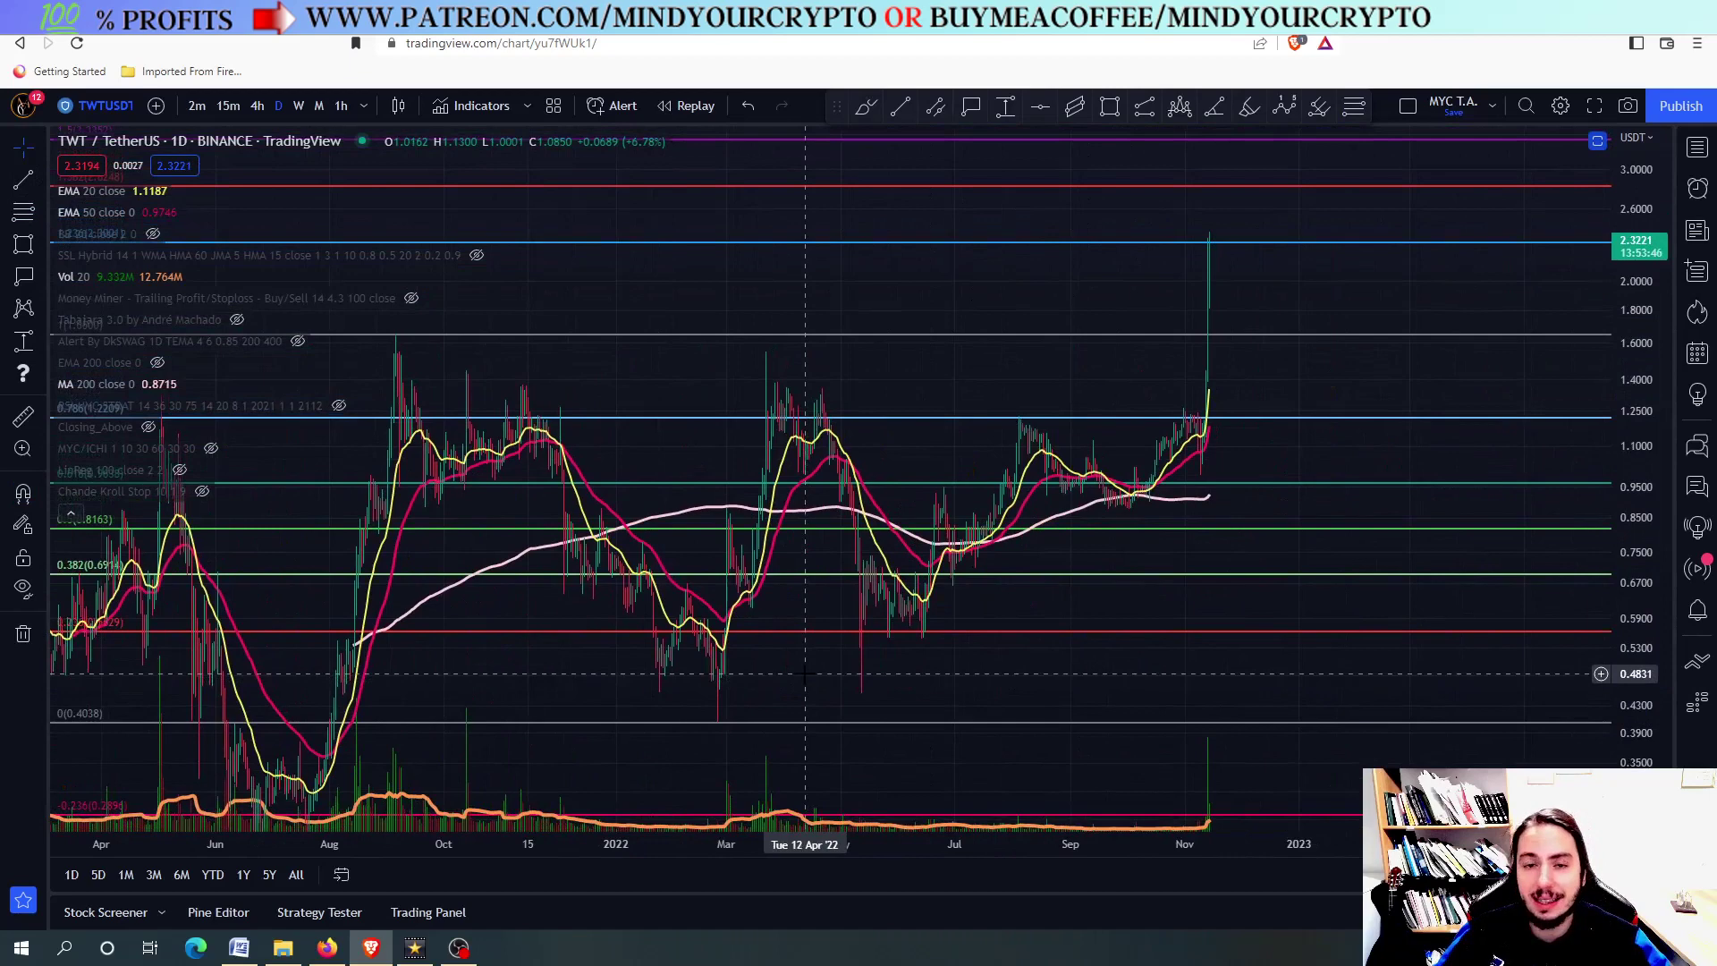
drag(1030, 283, 875, 486)
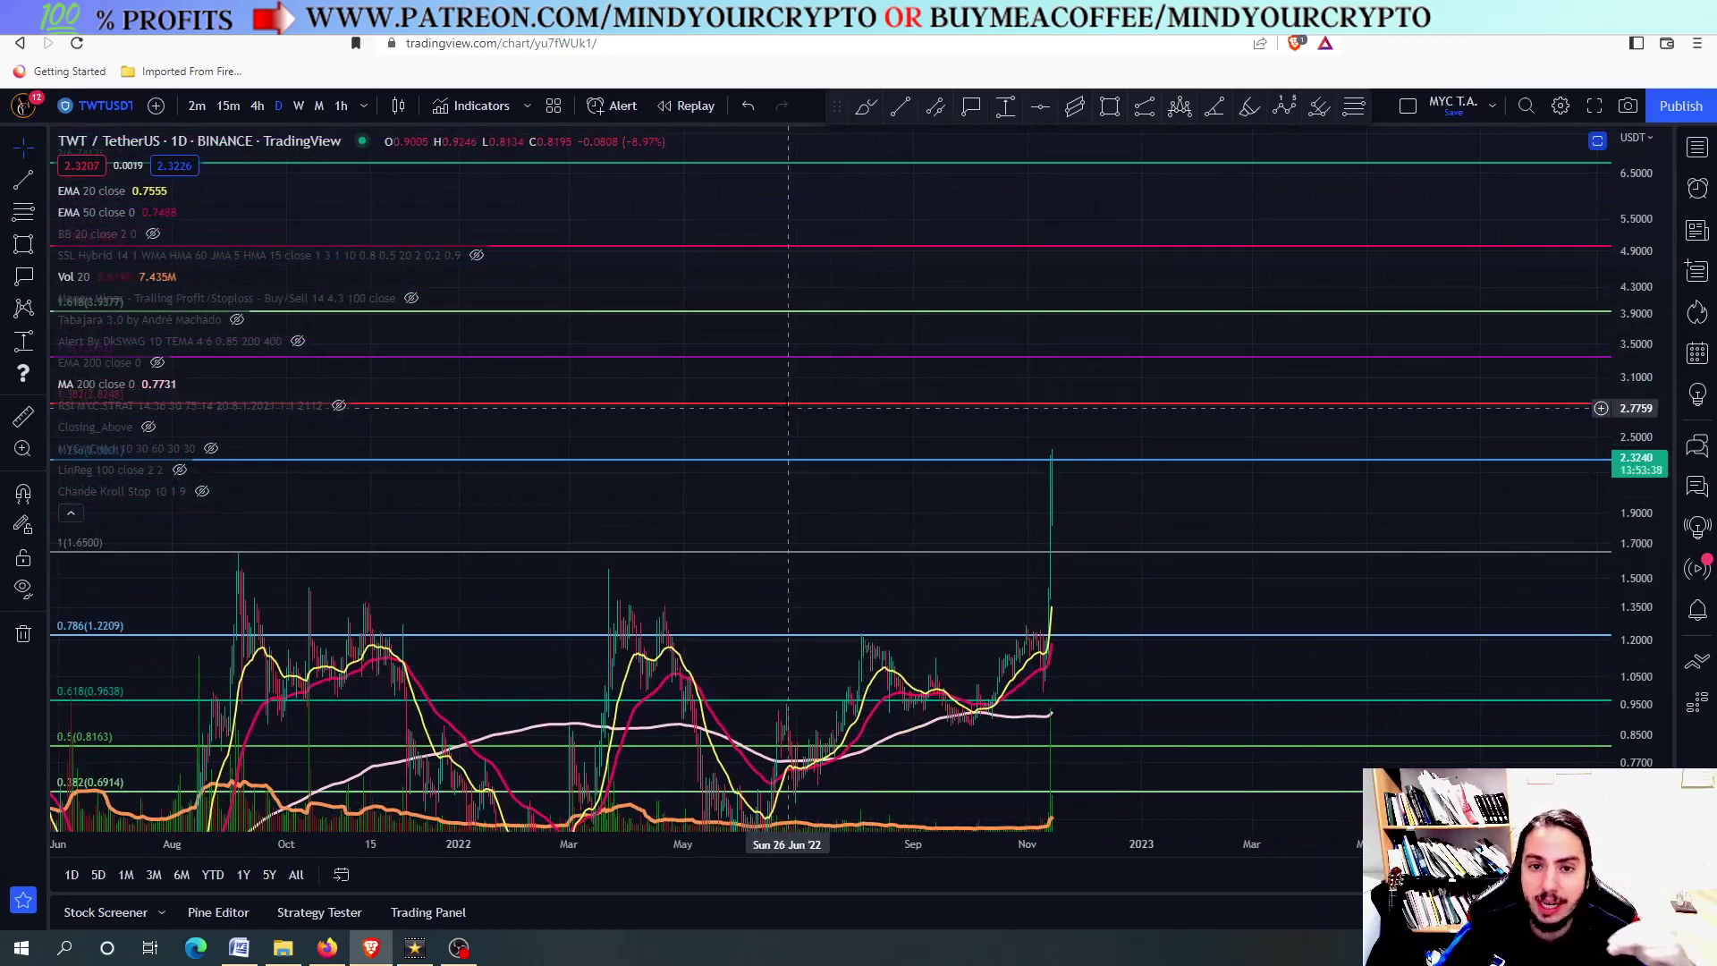
drag(669, 454, 908, 353)
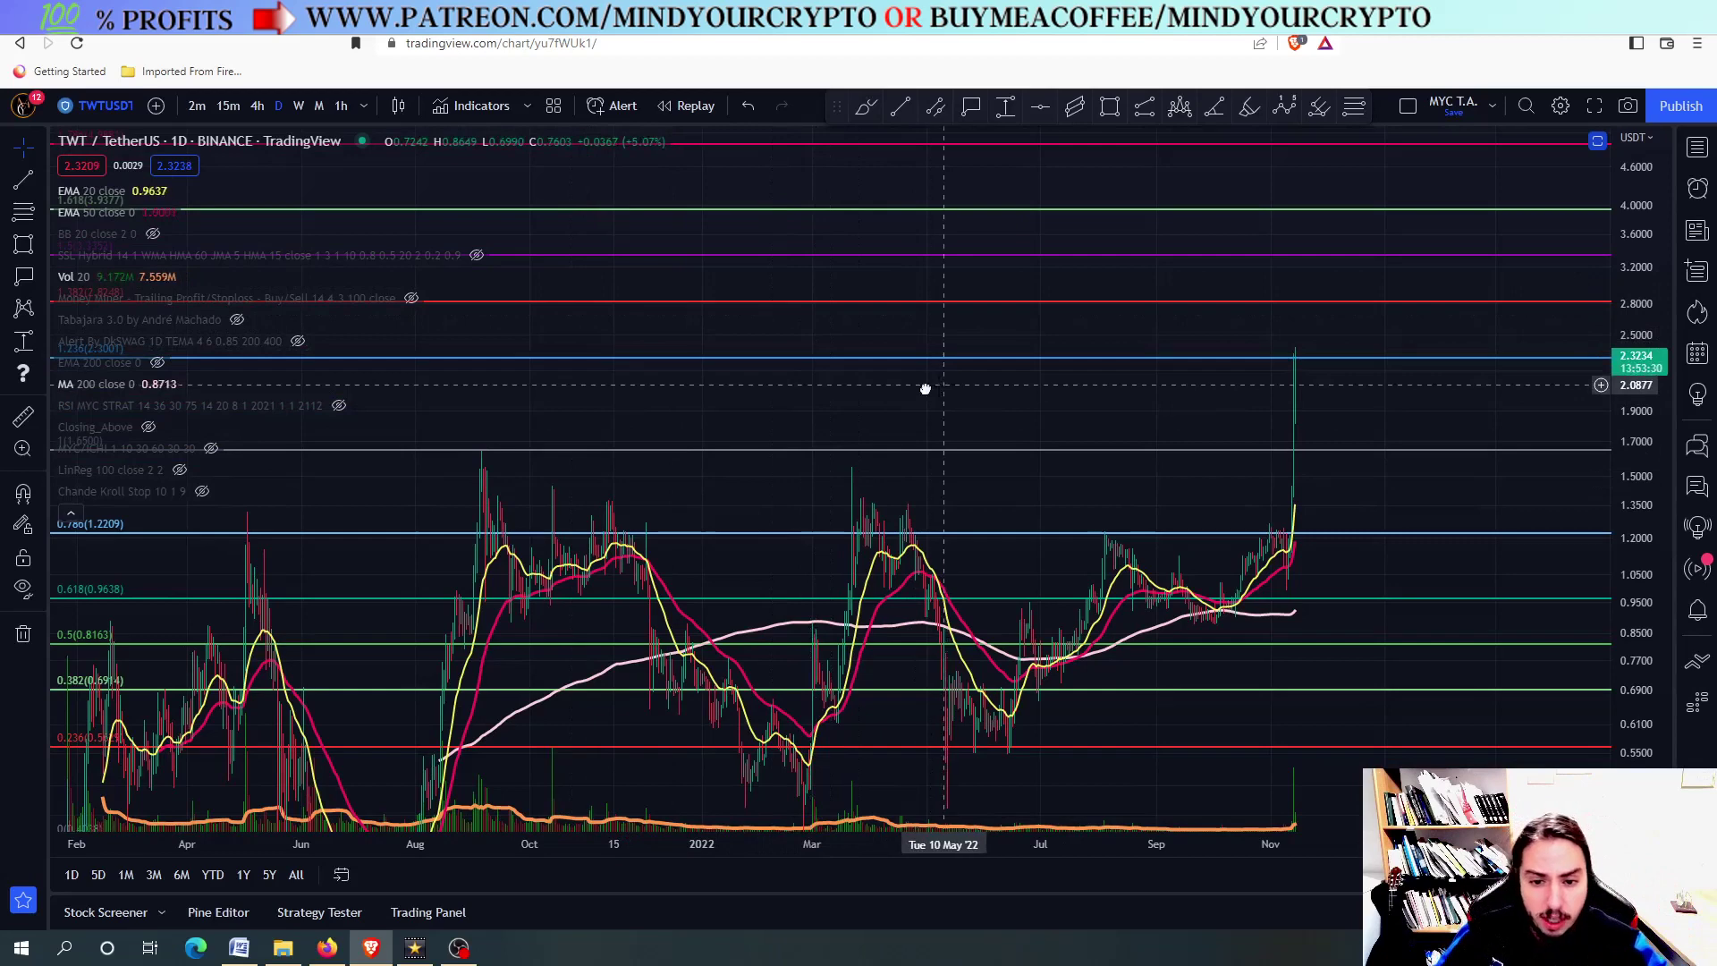
drag(923, 387, 602, 454)
- Enlarge the candles and place a 2.3015 price label on the blue level
scroll(602, 453, up, 8)
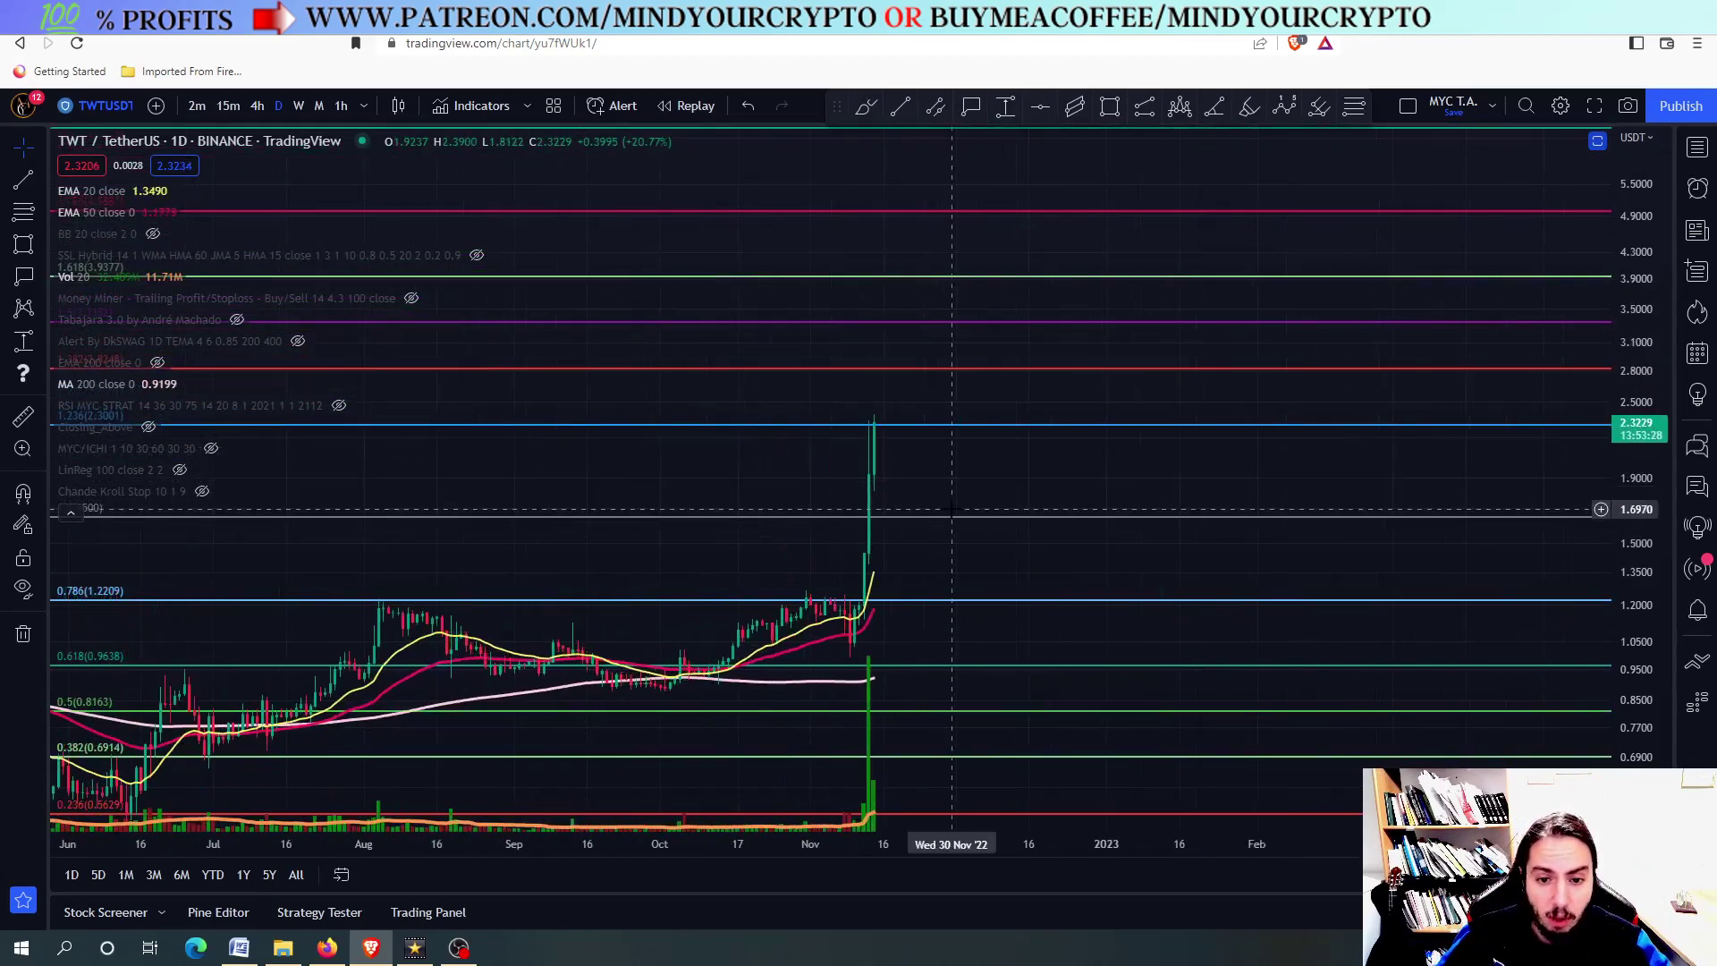
drag(1648, 645, 1648, 537)
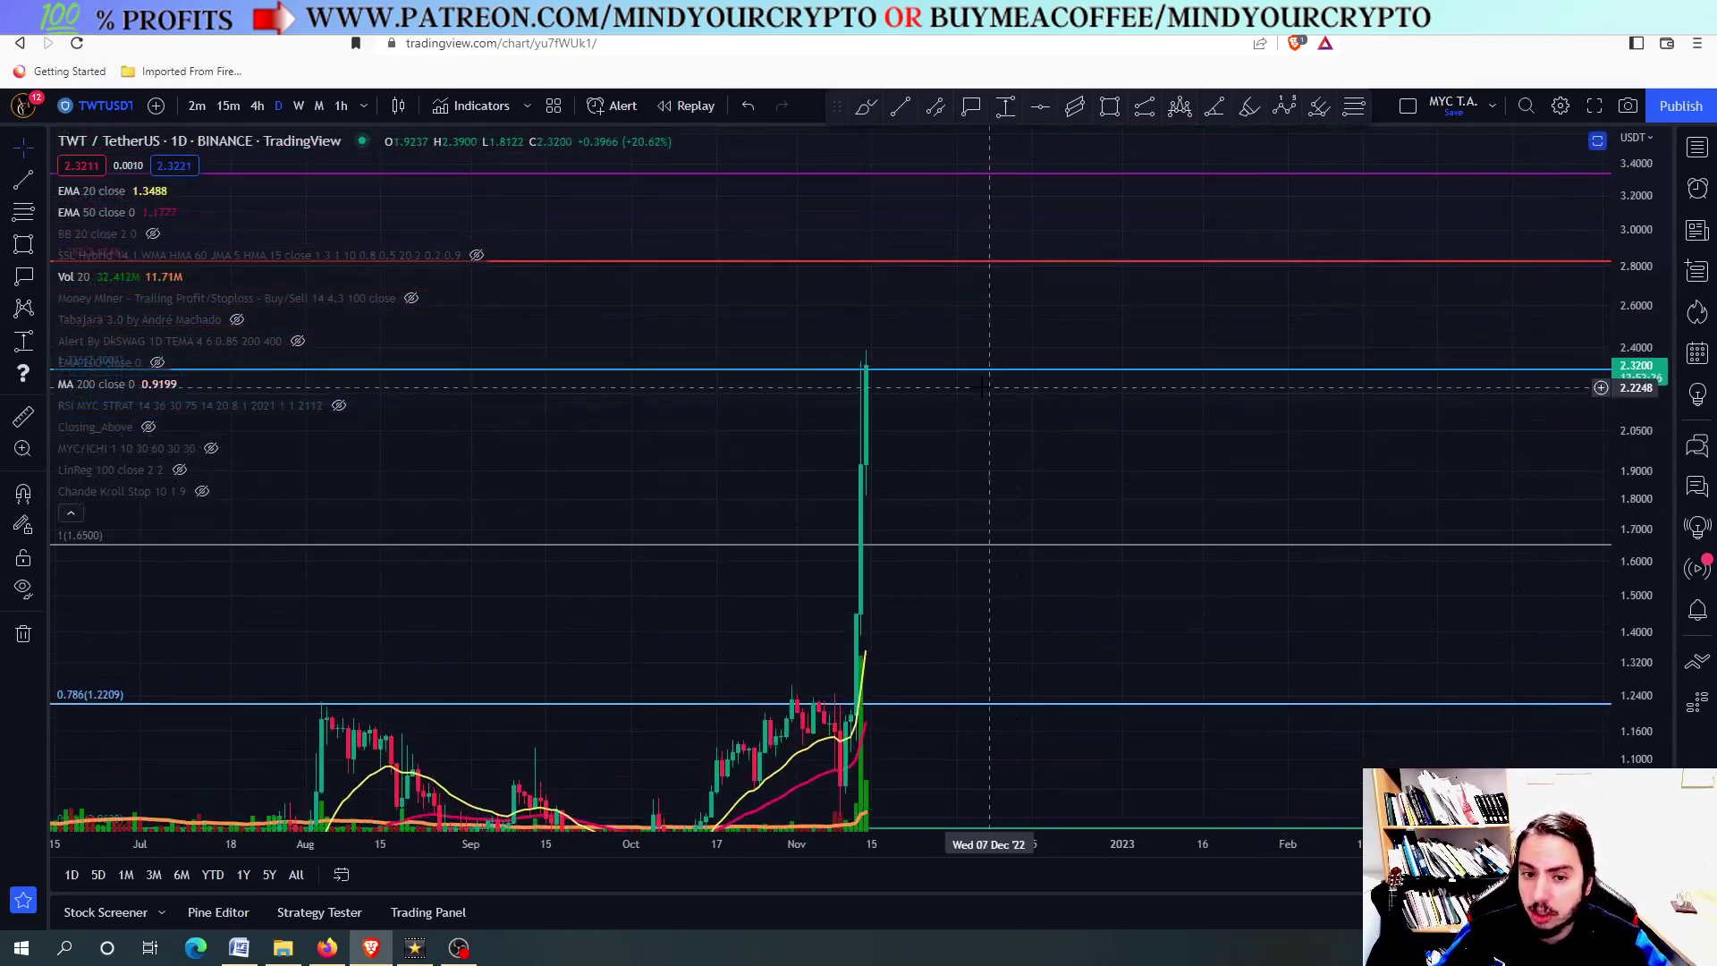
click(980, 109)
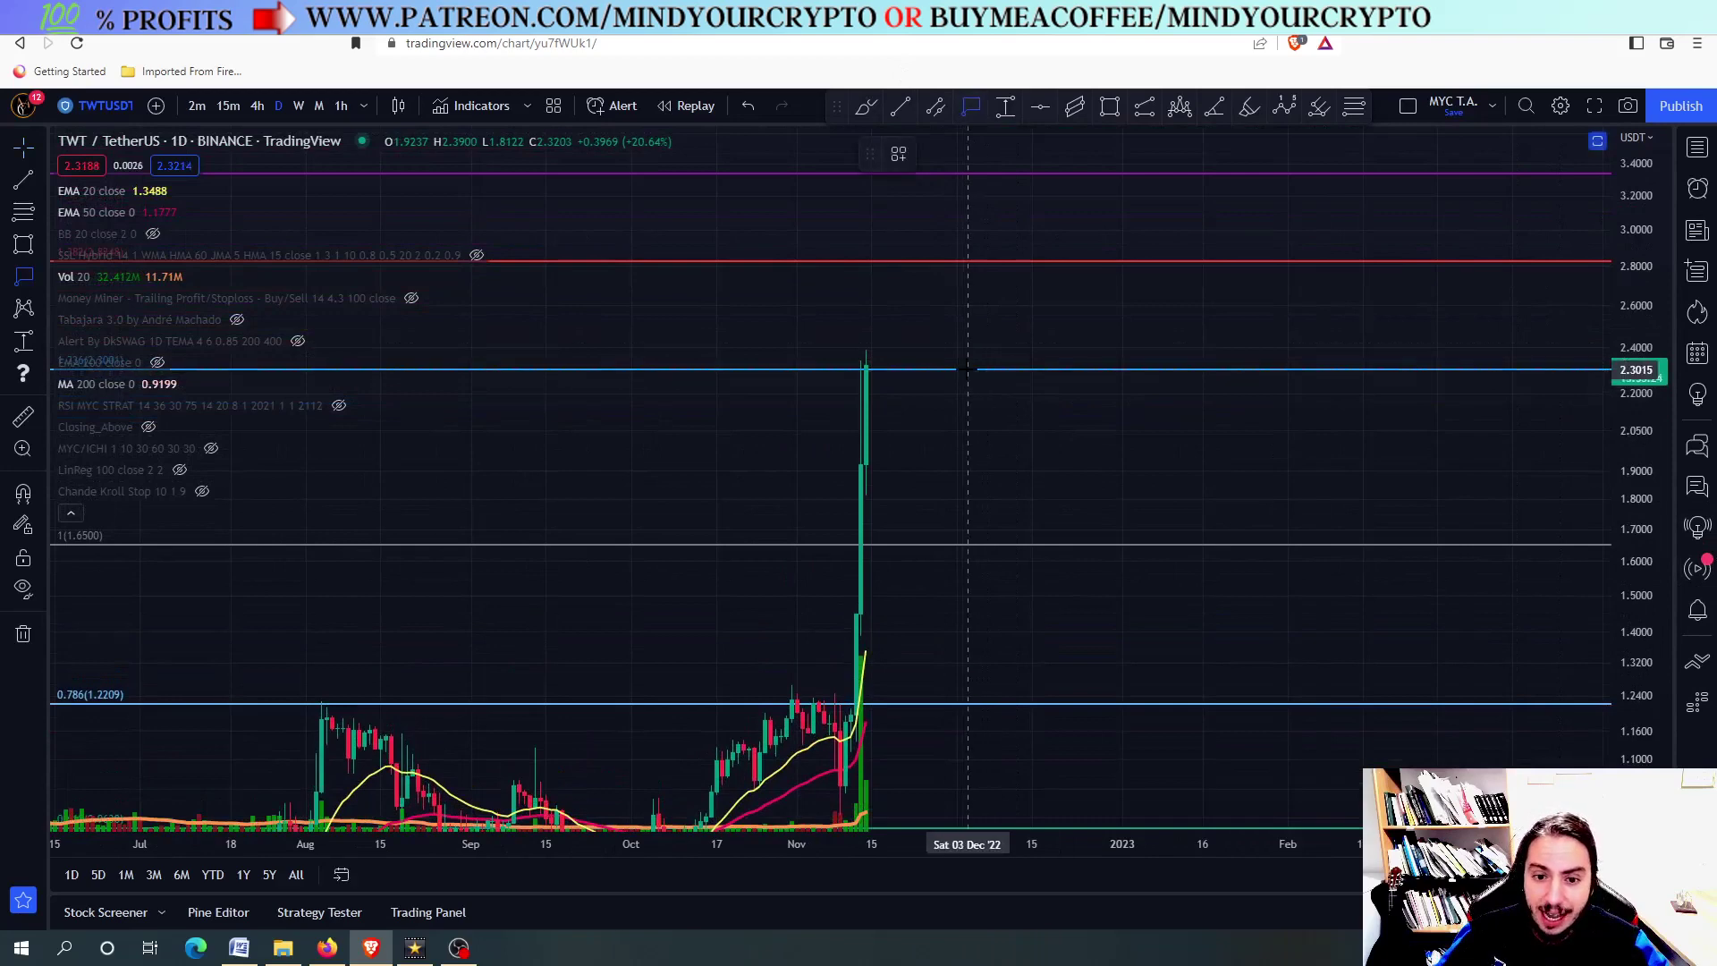
click(971, 368)
drag(1043, 478, 943, 444)
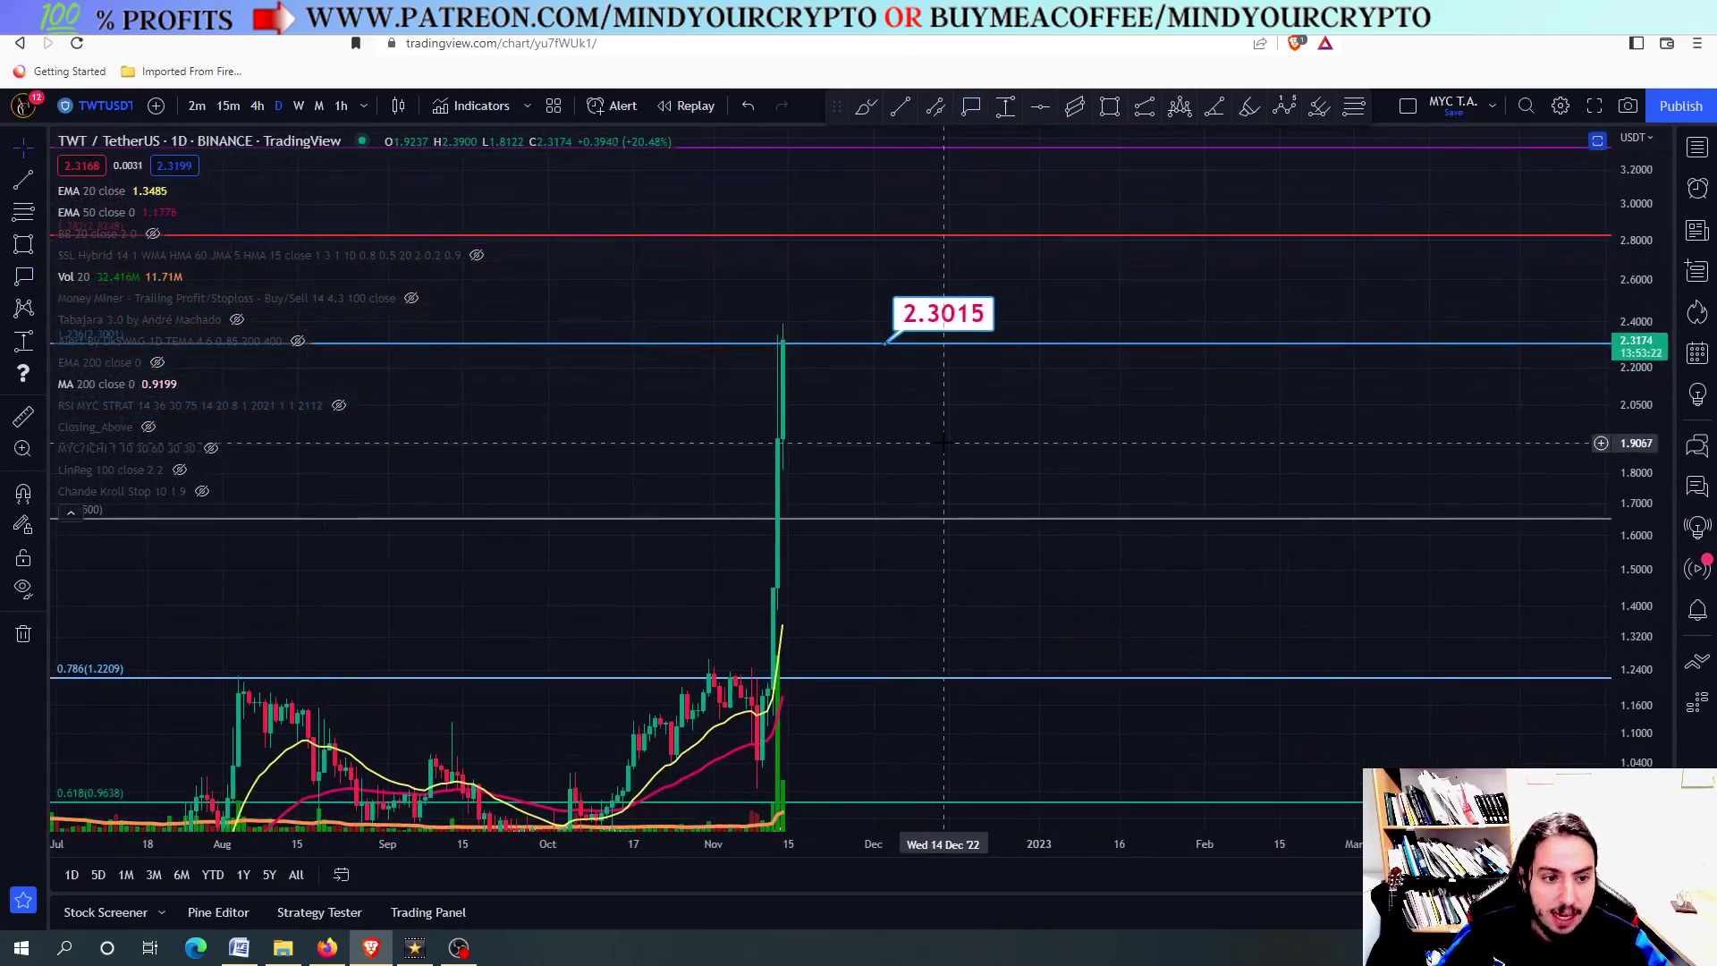
scroll(936, 479, down, 2)
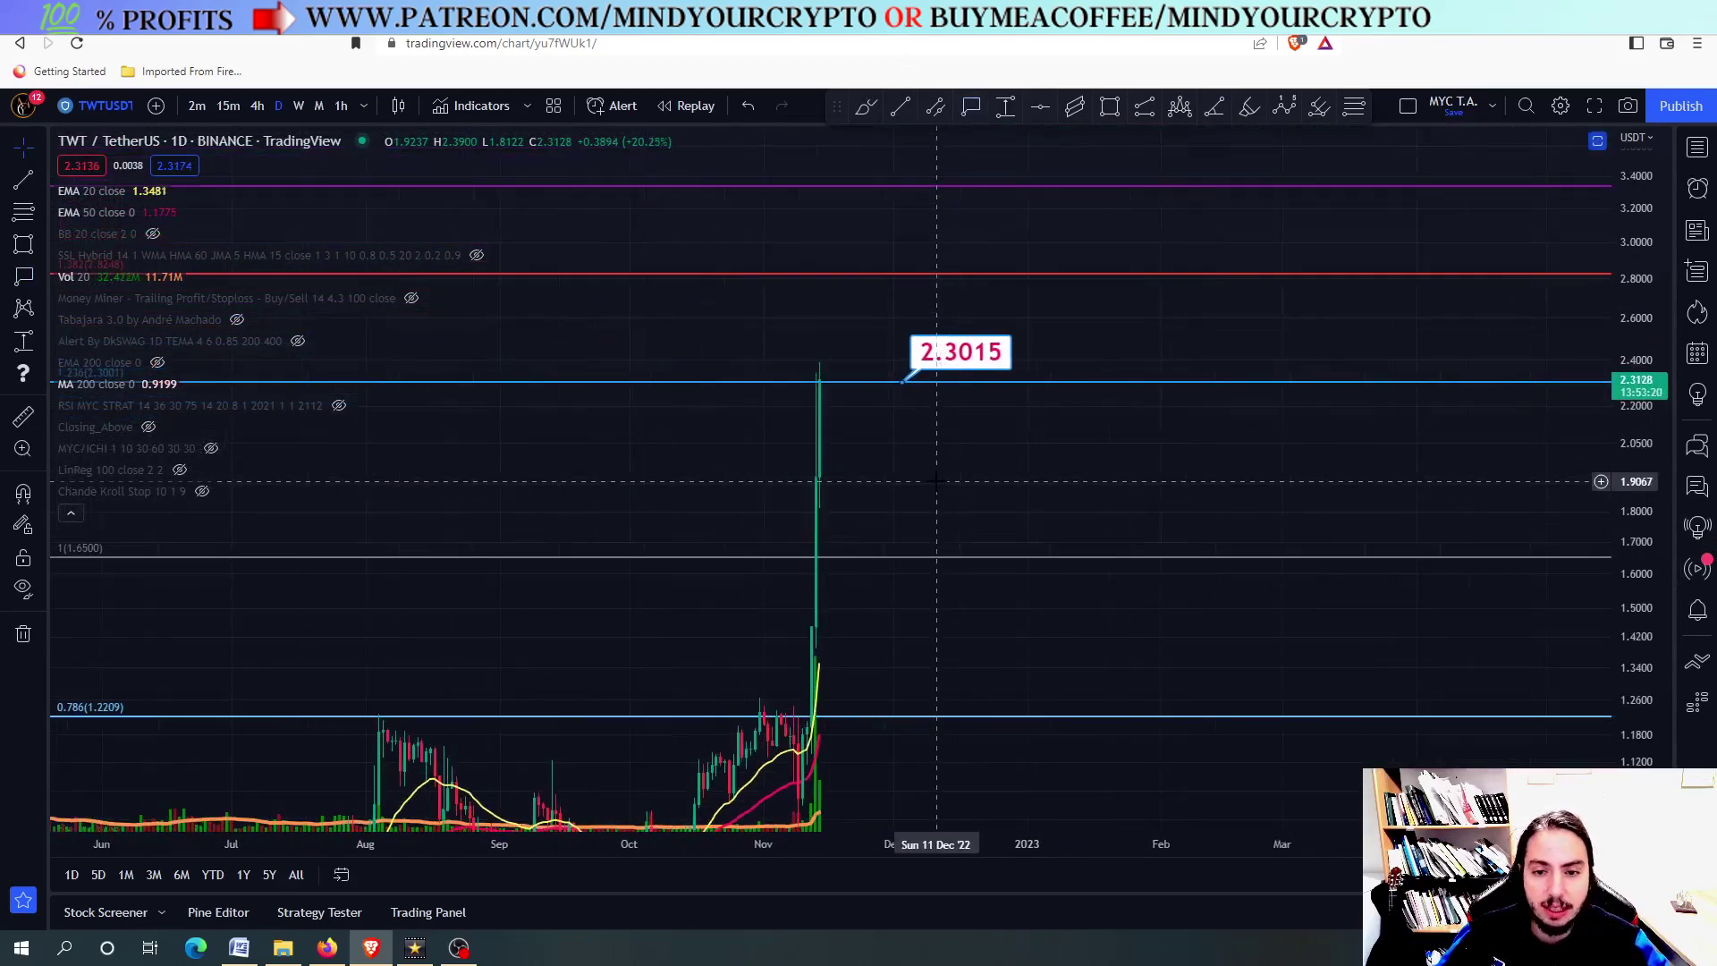
scroll(872, 474, up, 1)
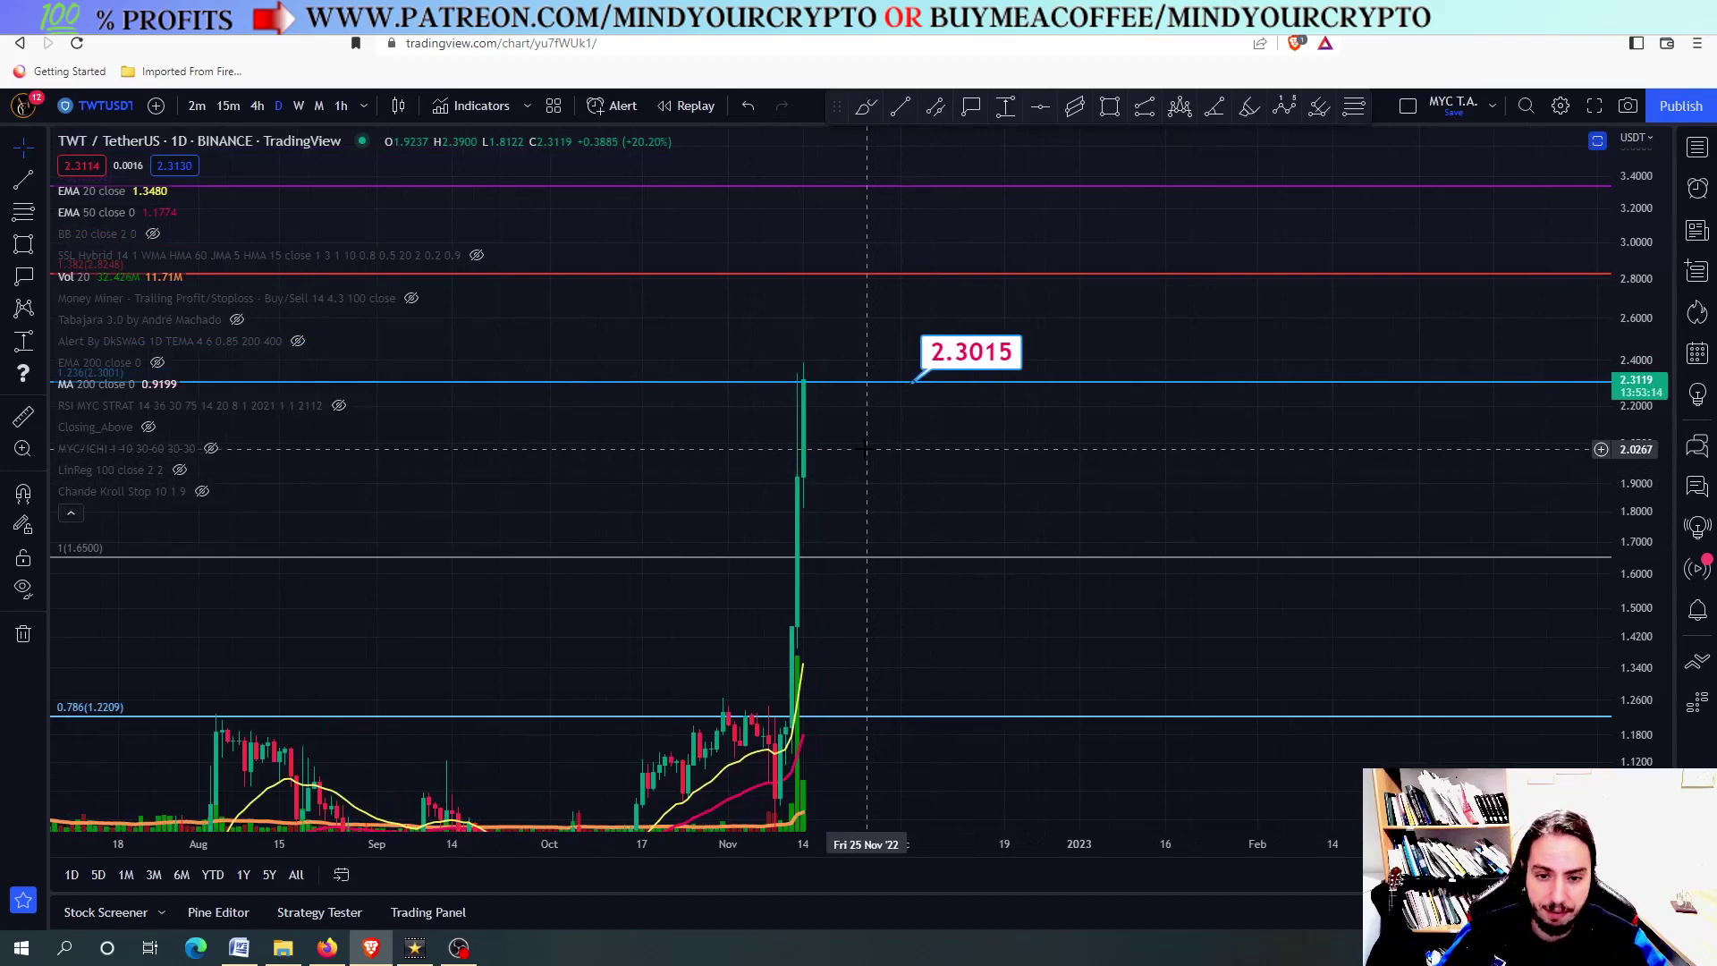
- Switch the chart to the 4-hour timeframe showing the spike and label
drag(860, 464, 838, 496)
click(256, 109)
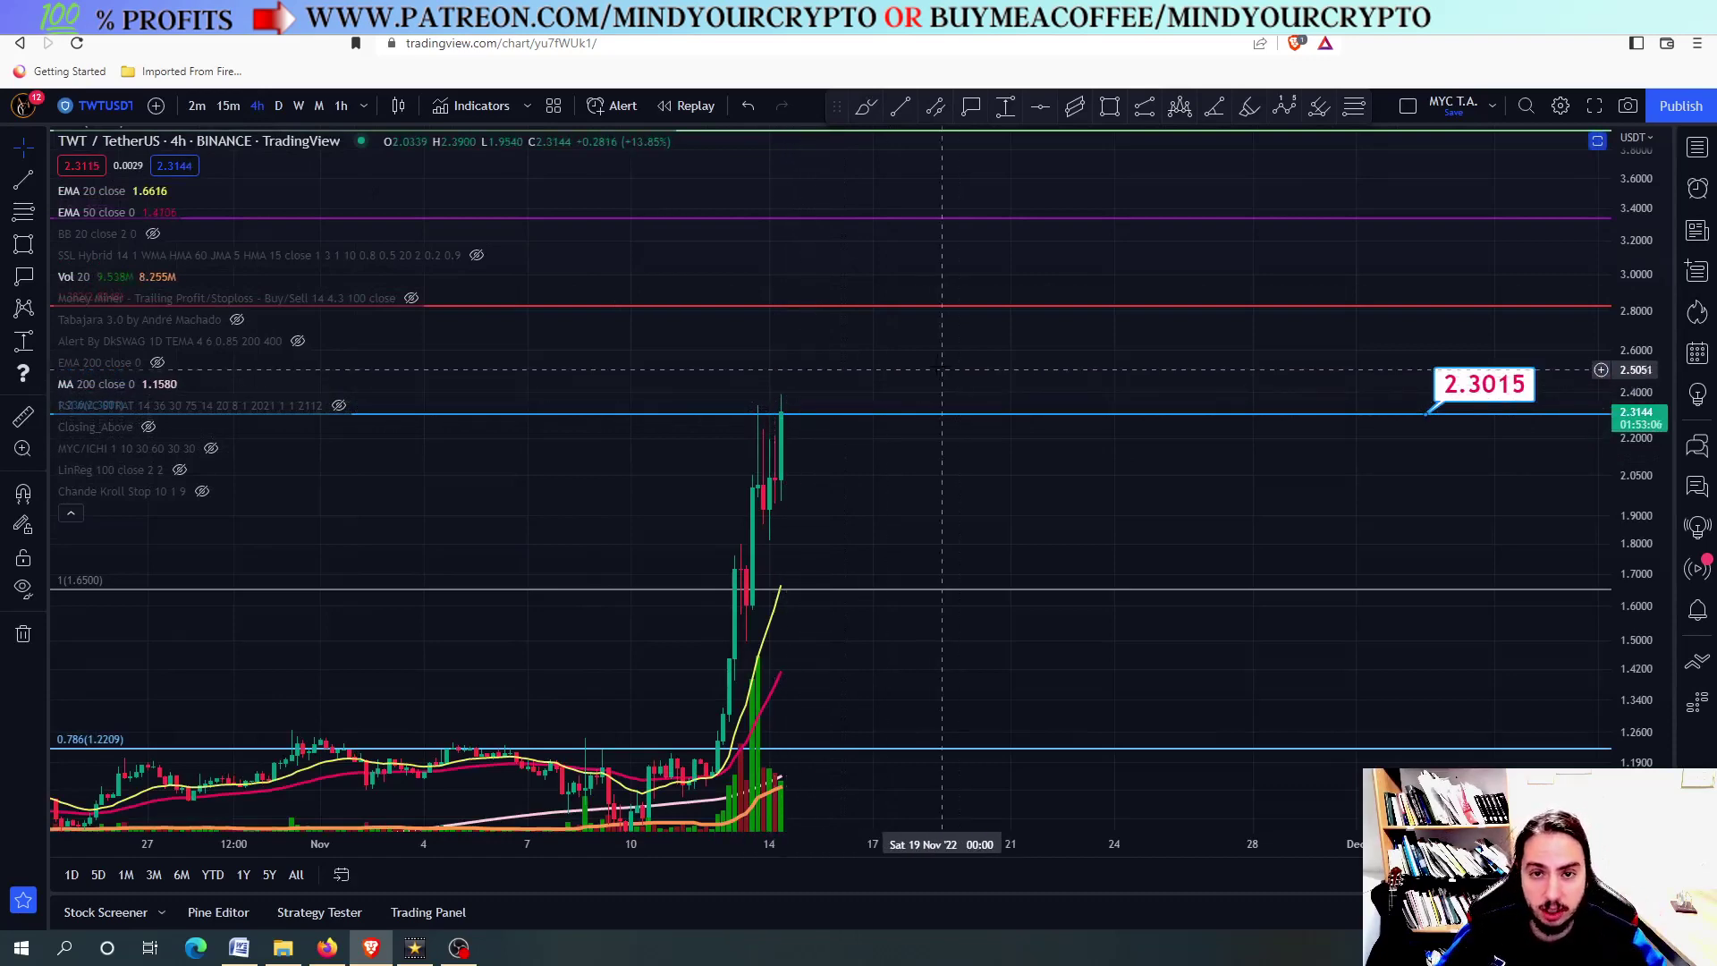
drag(832, 384, 746, 404)
- Duplicate the 2.3015 label onto the red 2.8302 level and measure the 22.56% gap
scroll(747, 405, down, 3)
click(1065, 445)
key(ctrl+c)
key(ctrl+v)
drag(1092, 363, 1070, 324)
click(966, 398)
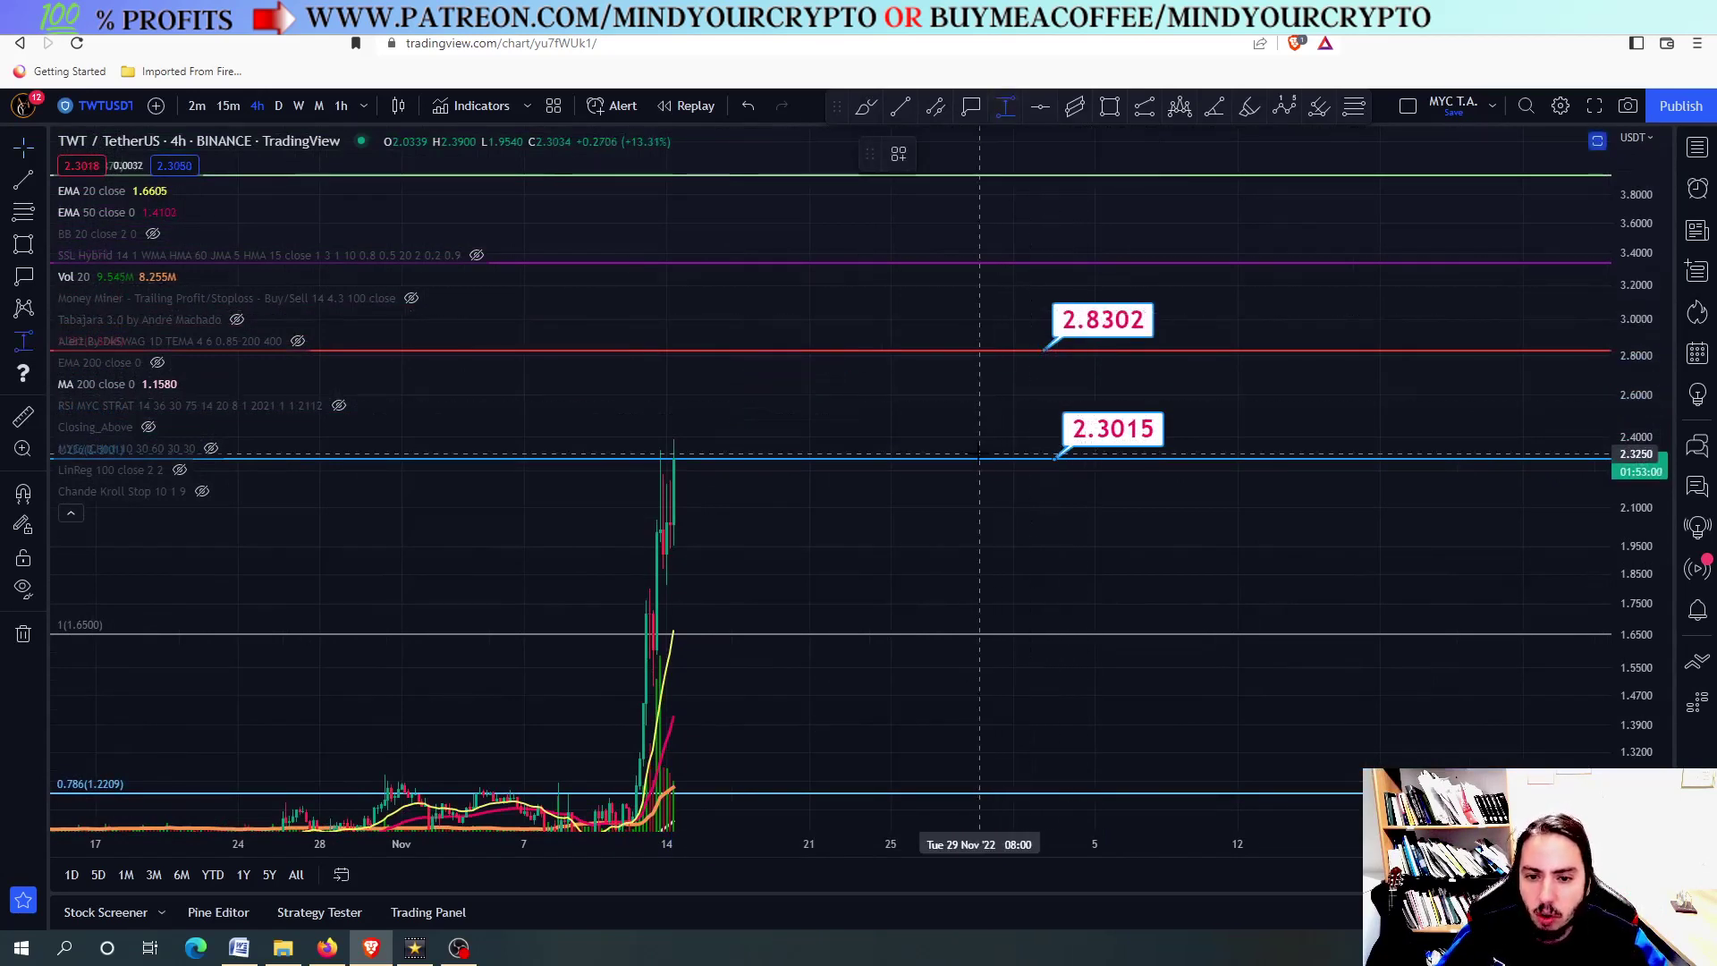
shift+click(980, 459)
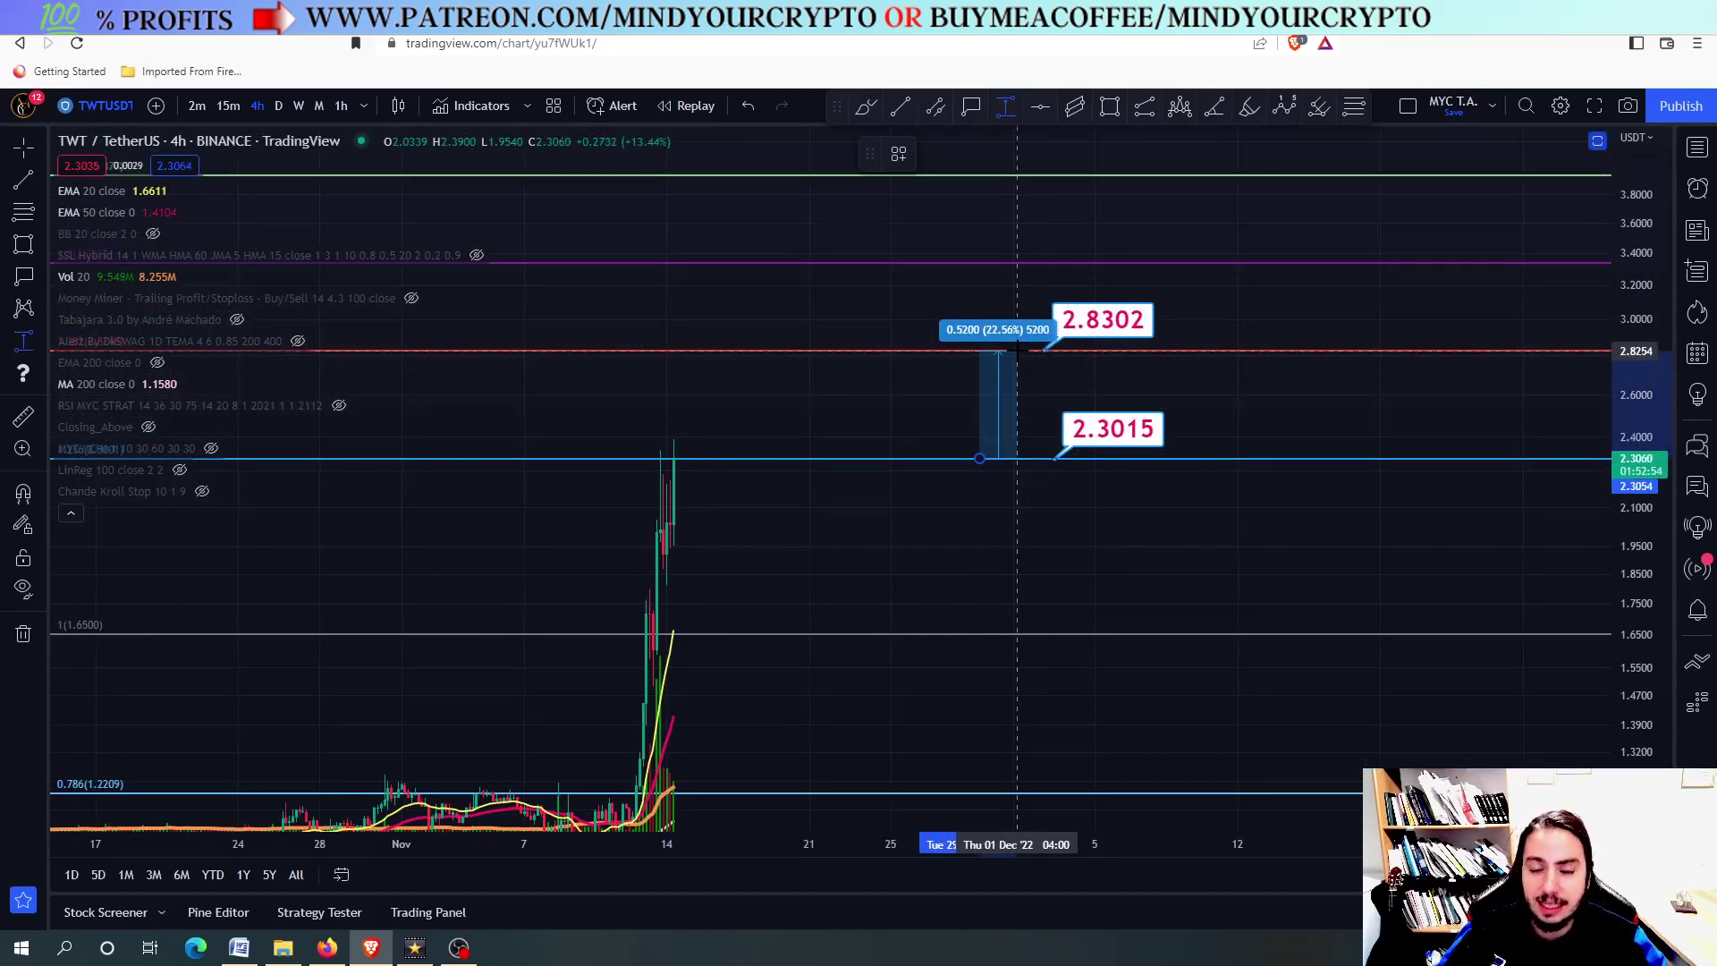
click(1017, 350)
- Change the chart from 4h to the 1D timeframe and adjust the zoom
scroll(693, 421, up, 2)
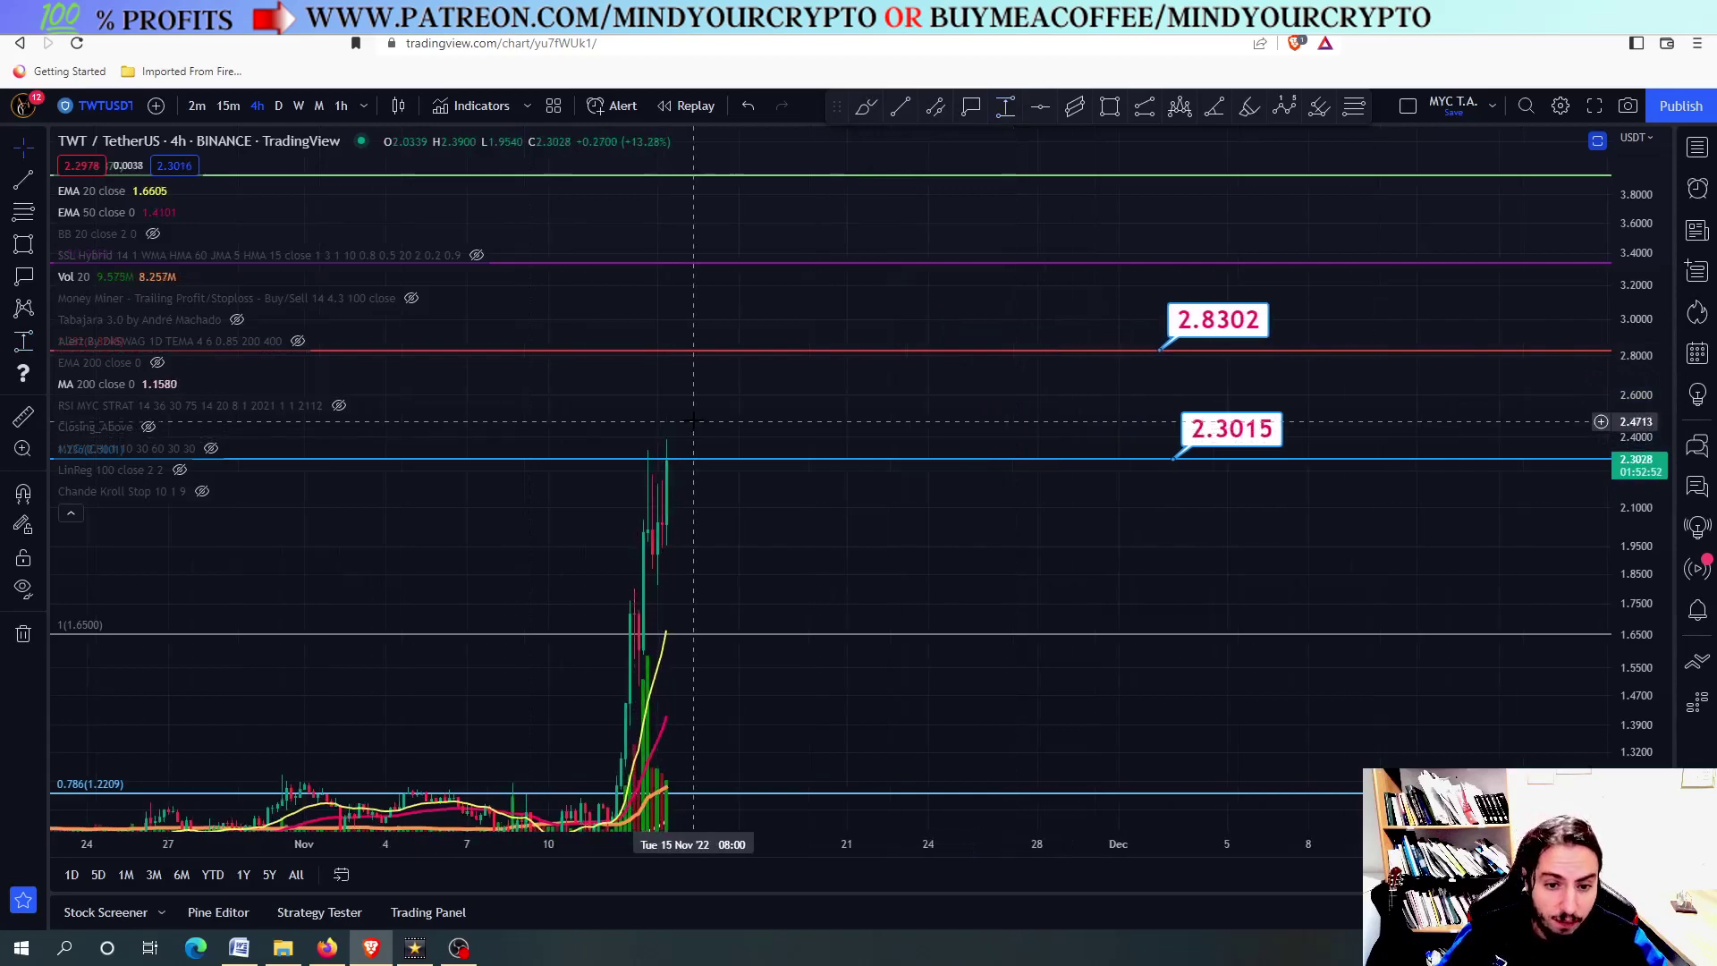
scroll(693, 418, down, 2)
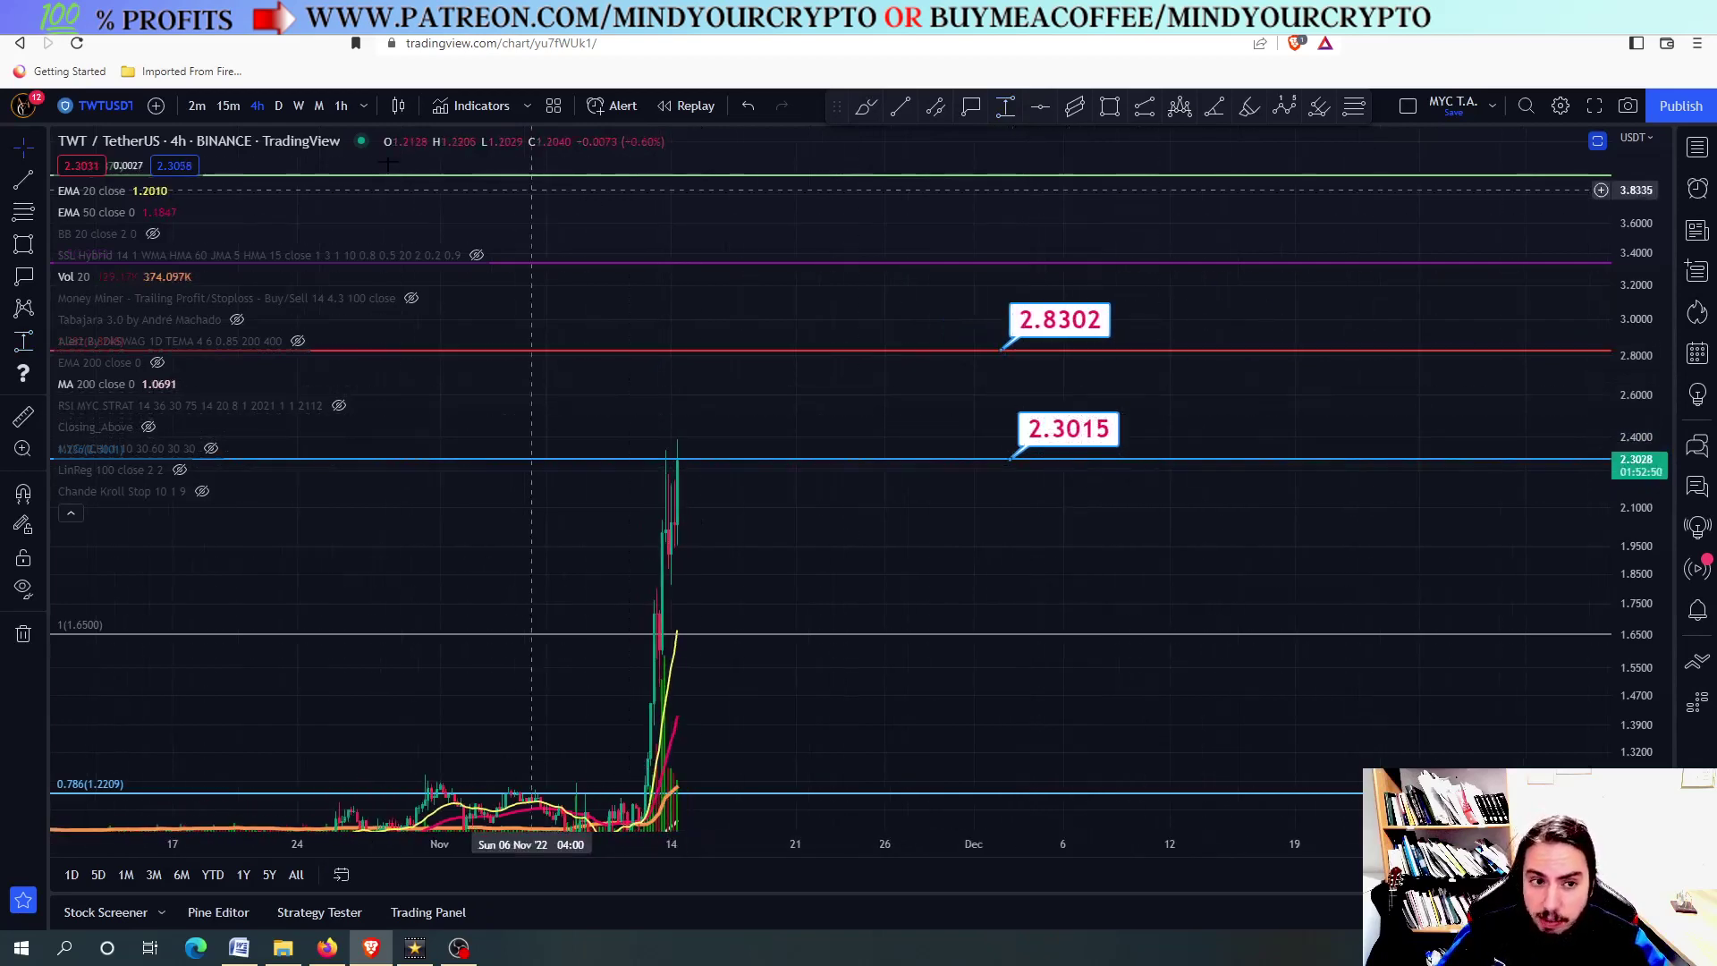
click(279, 106)
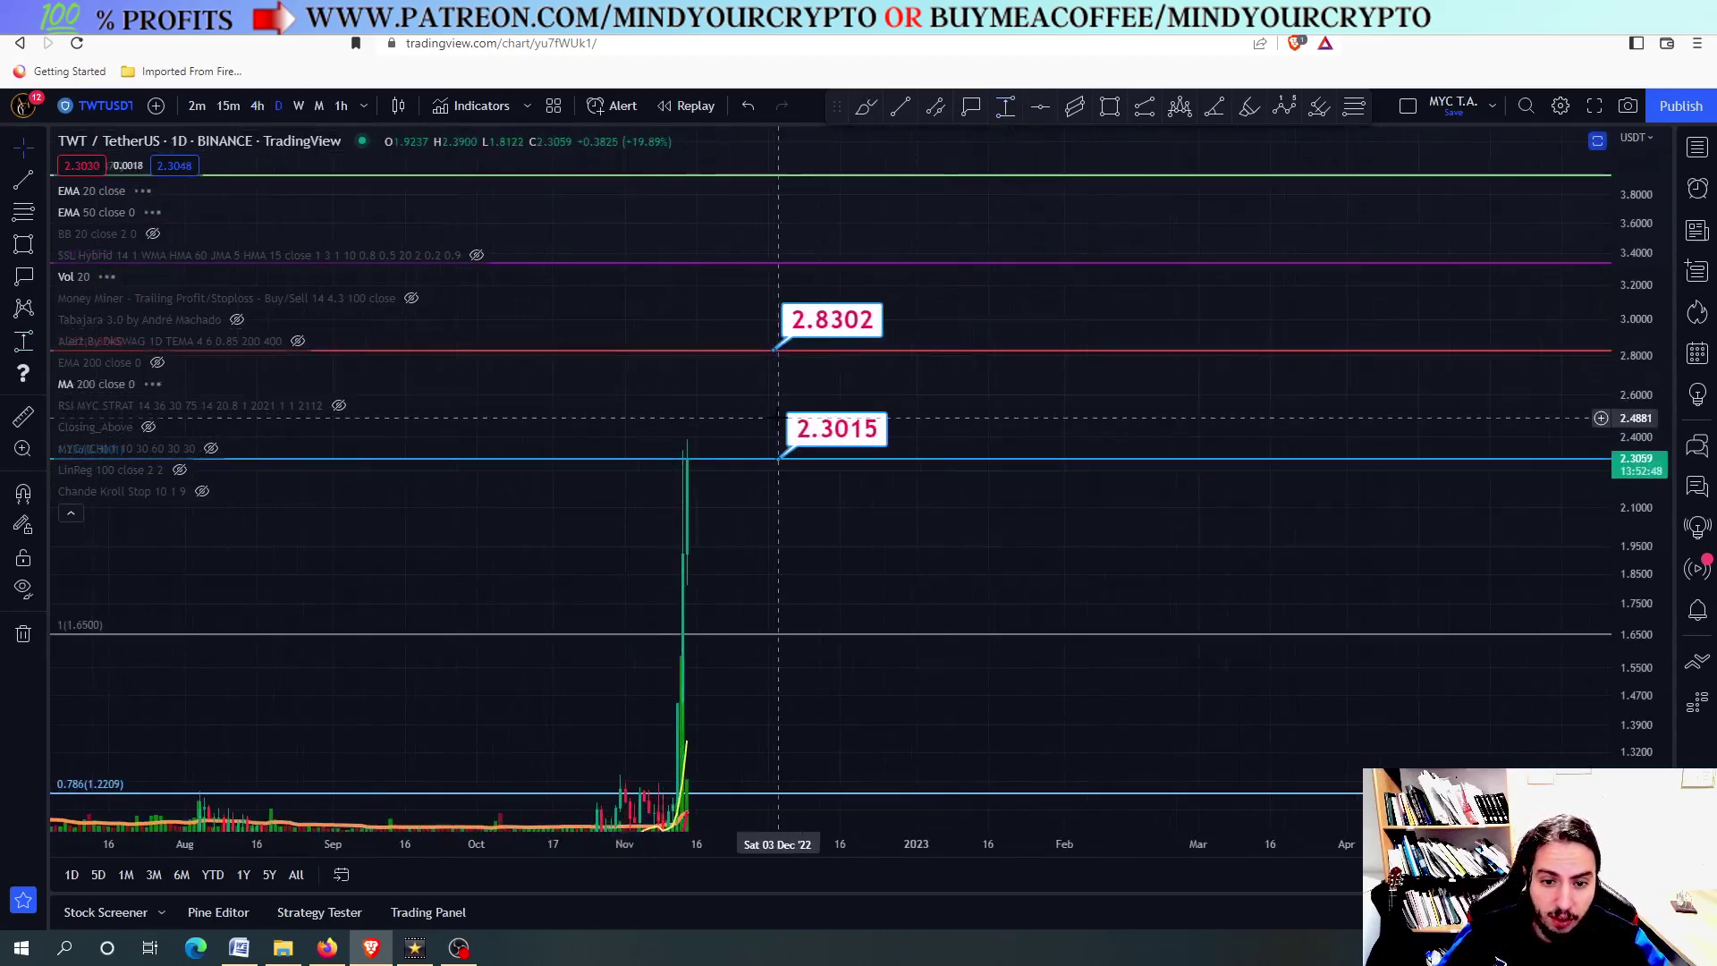
scroll(742, 528, down, 3)
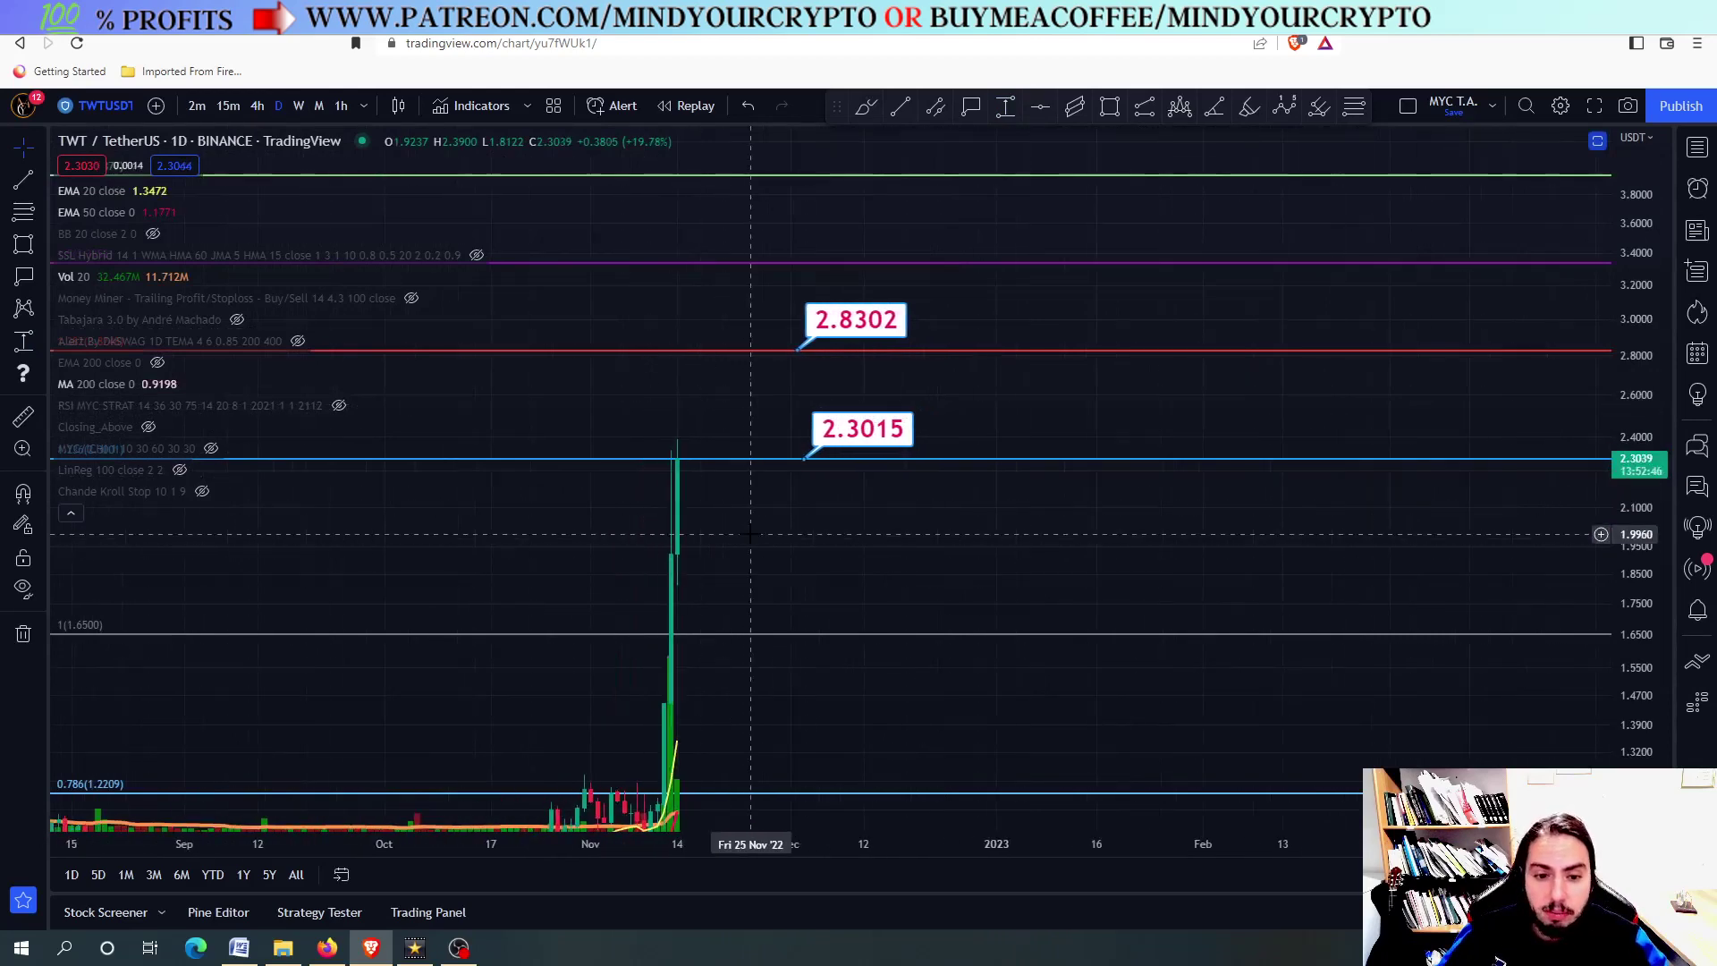
scroll(747, 534, down, 5)
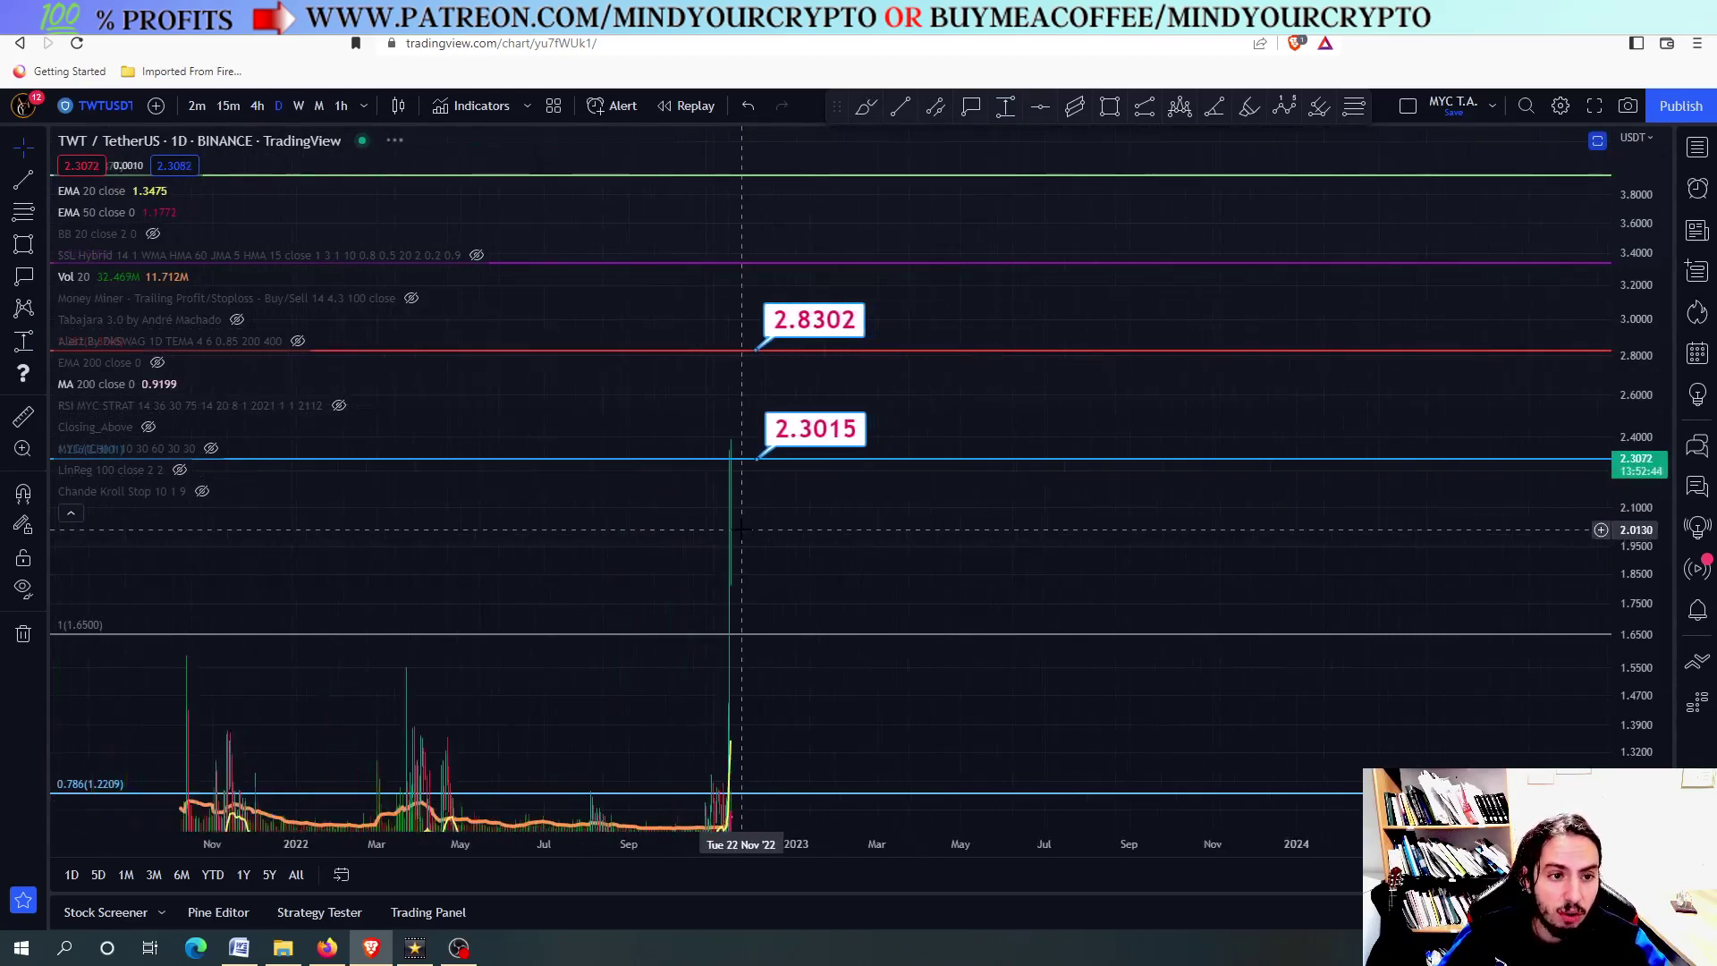
scroll(752, 536, up, 5)
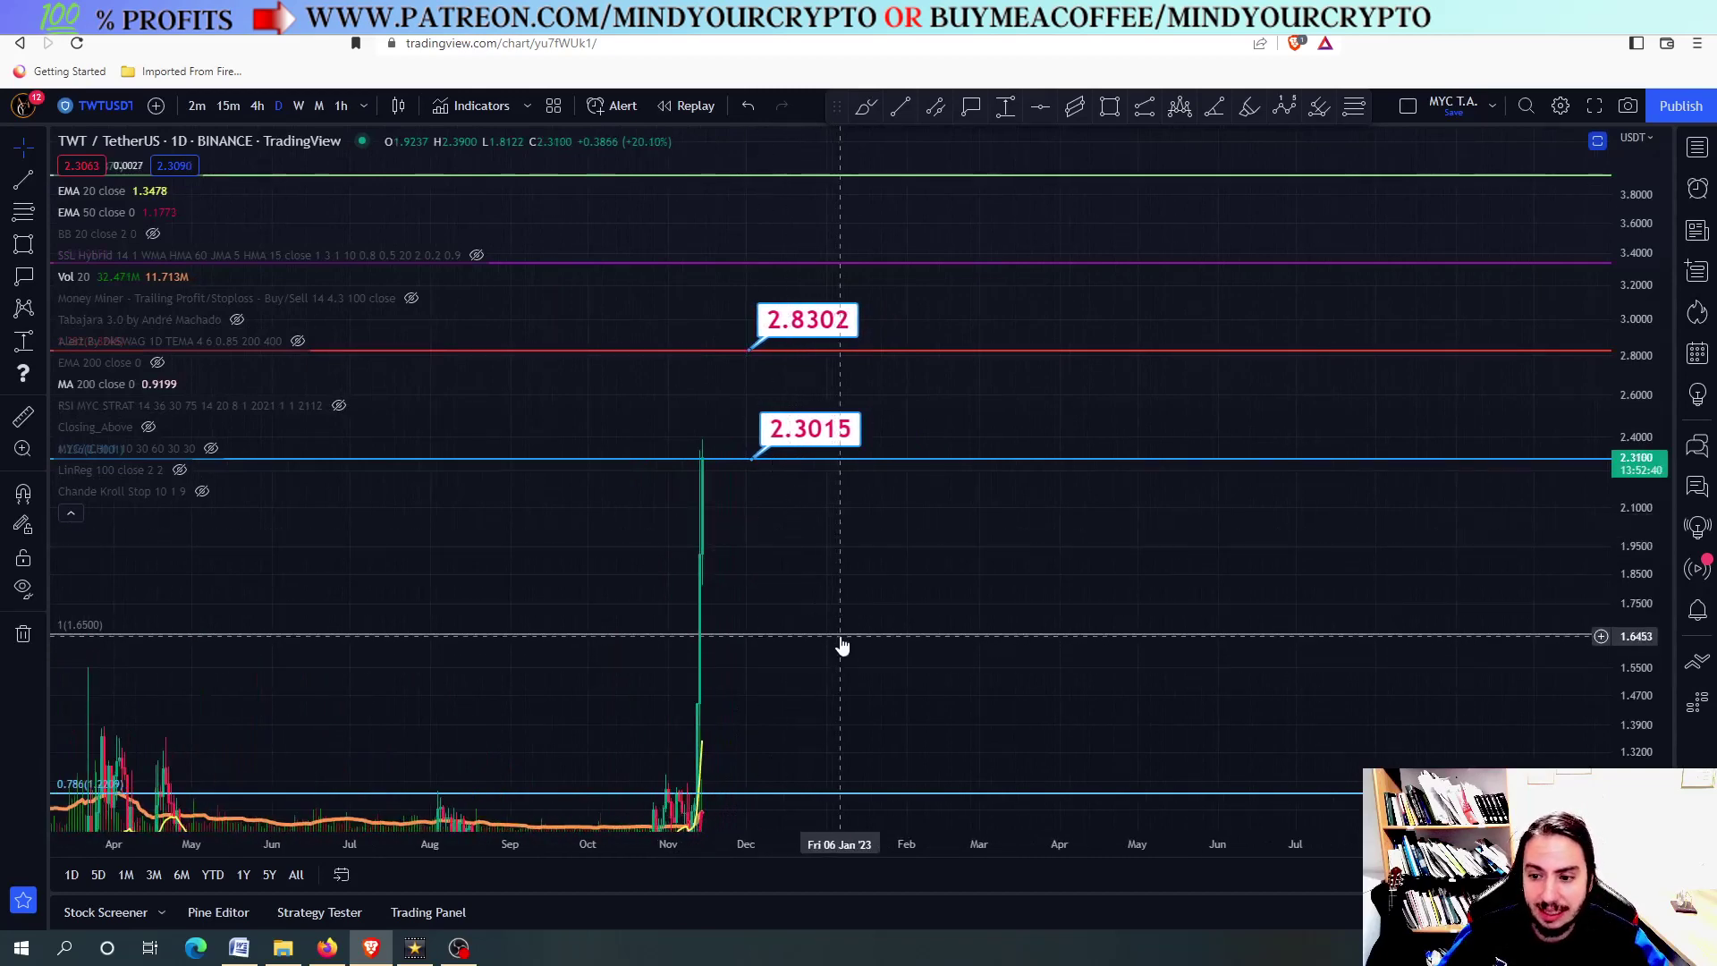
- Maximize the RSI pane to inspect the overbought reading, then maximize the price pane
double_click(851, 572)
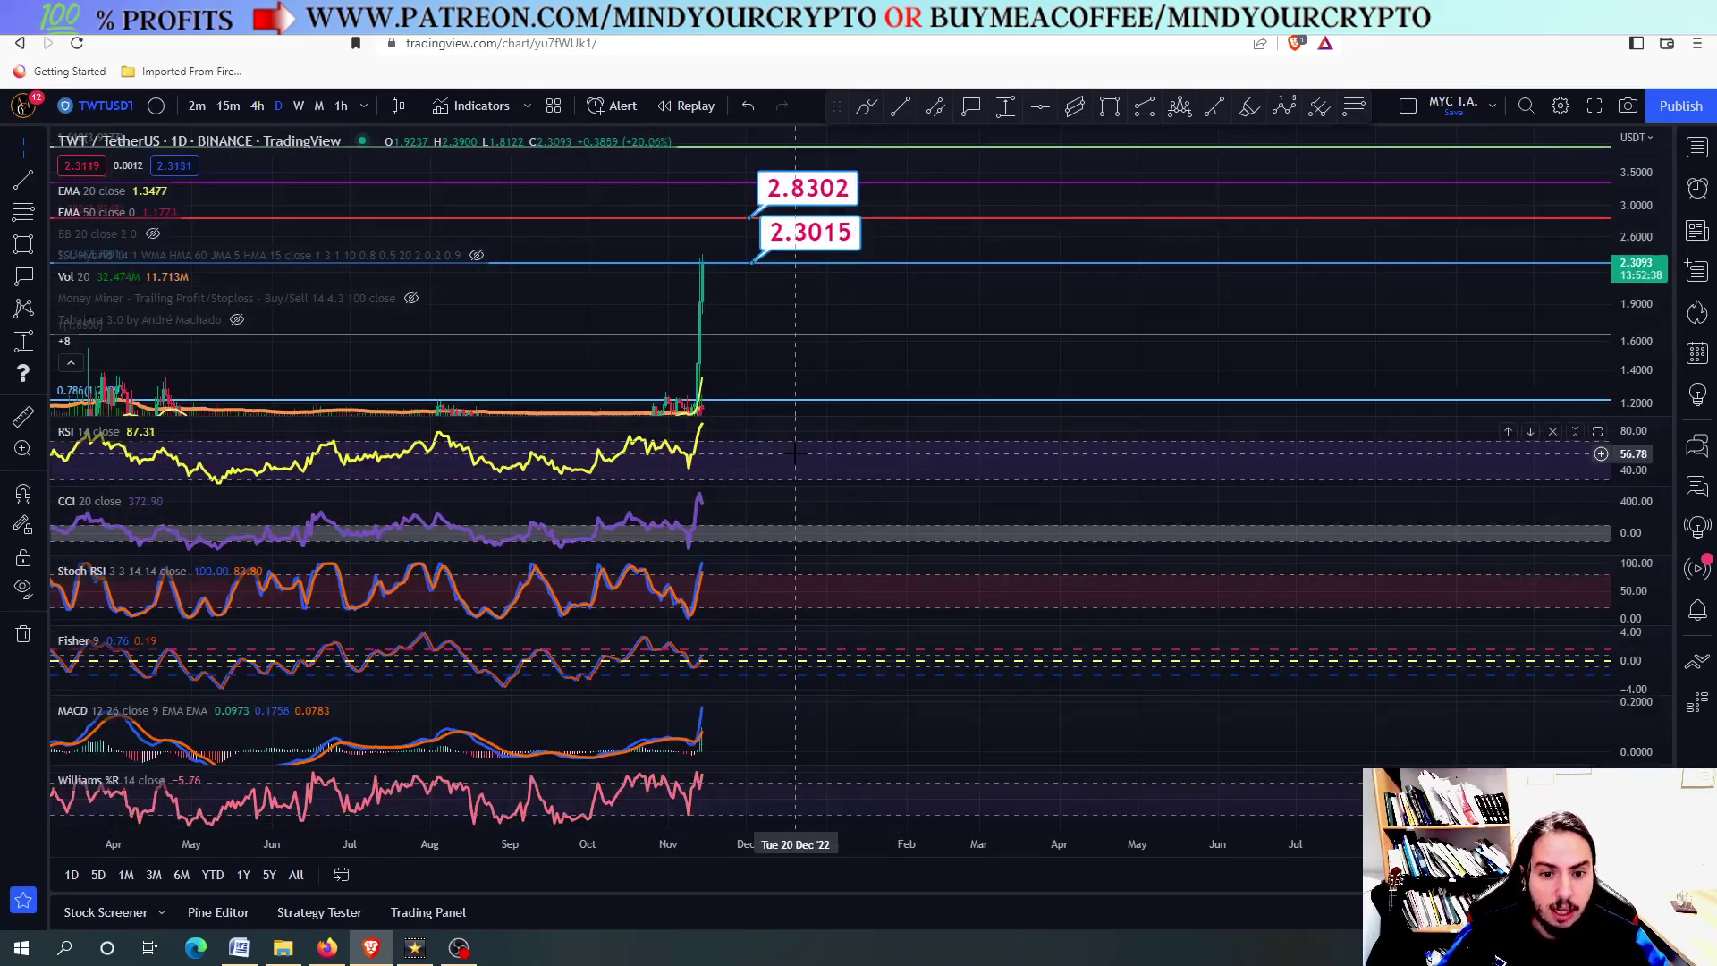
double_click(786, 362)
scroll(780, 331, down, 2)
scroll(778, 313, down, 1)
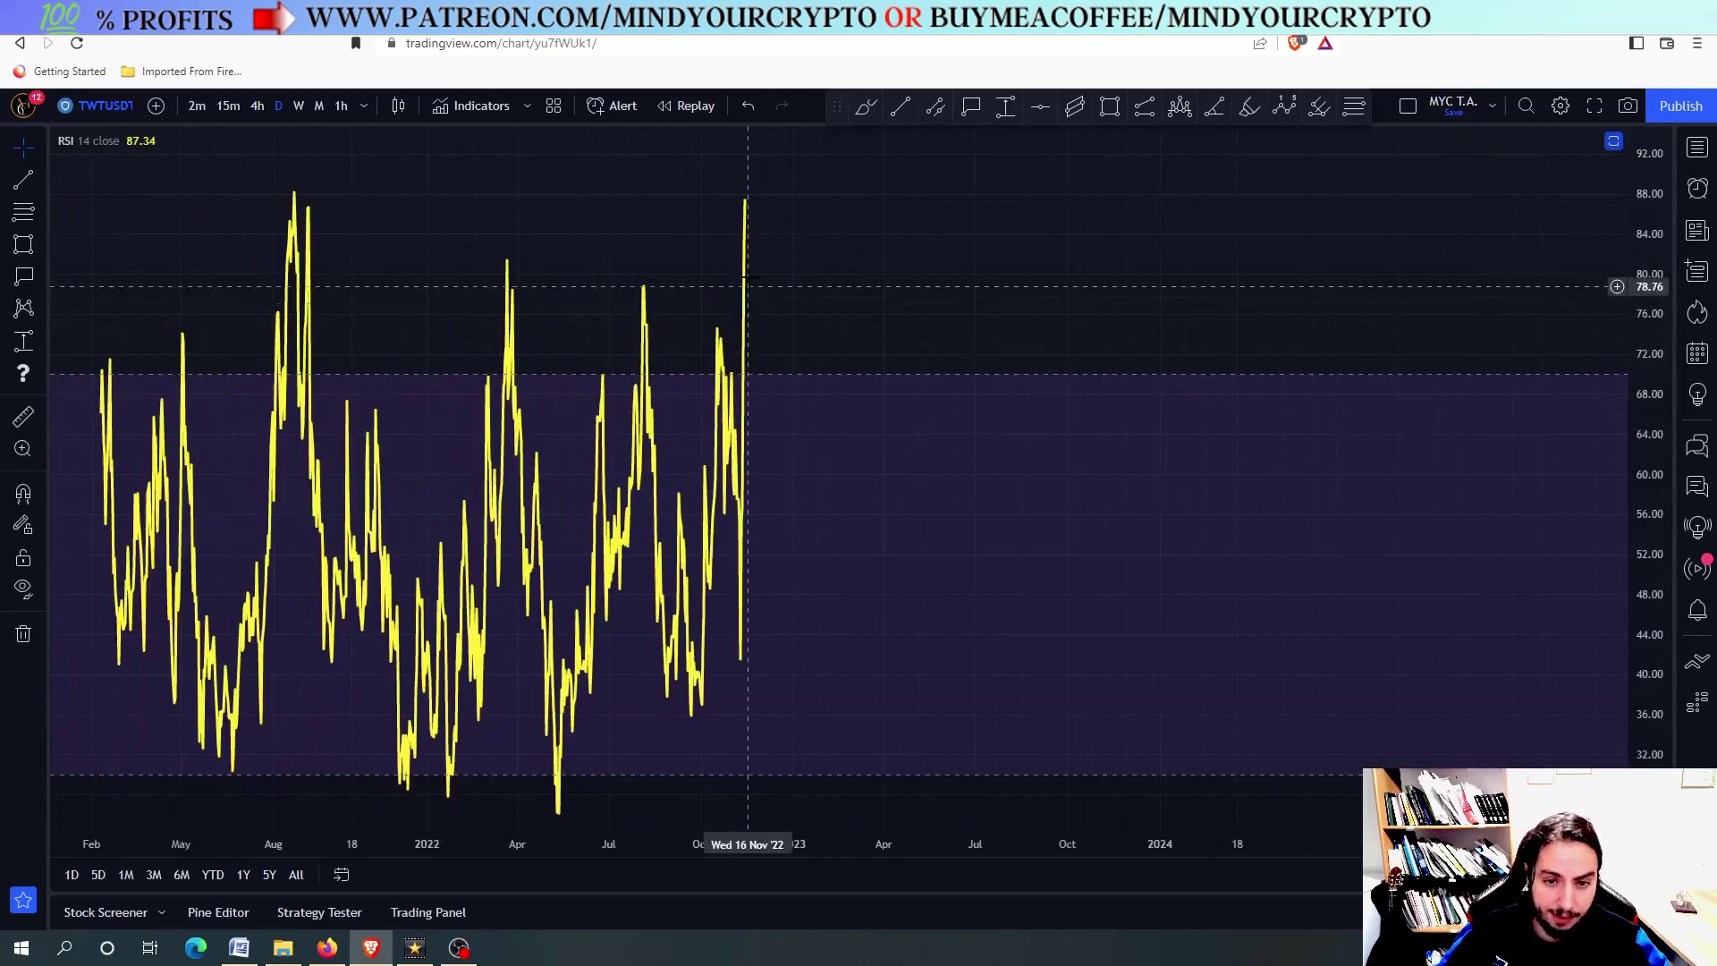
scroll(799, 259, down, 2)
scroll(803, 283, up, 2)
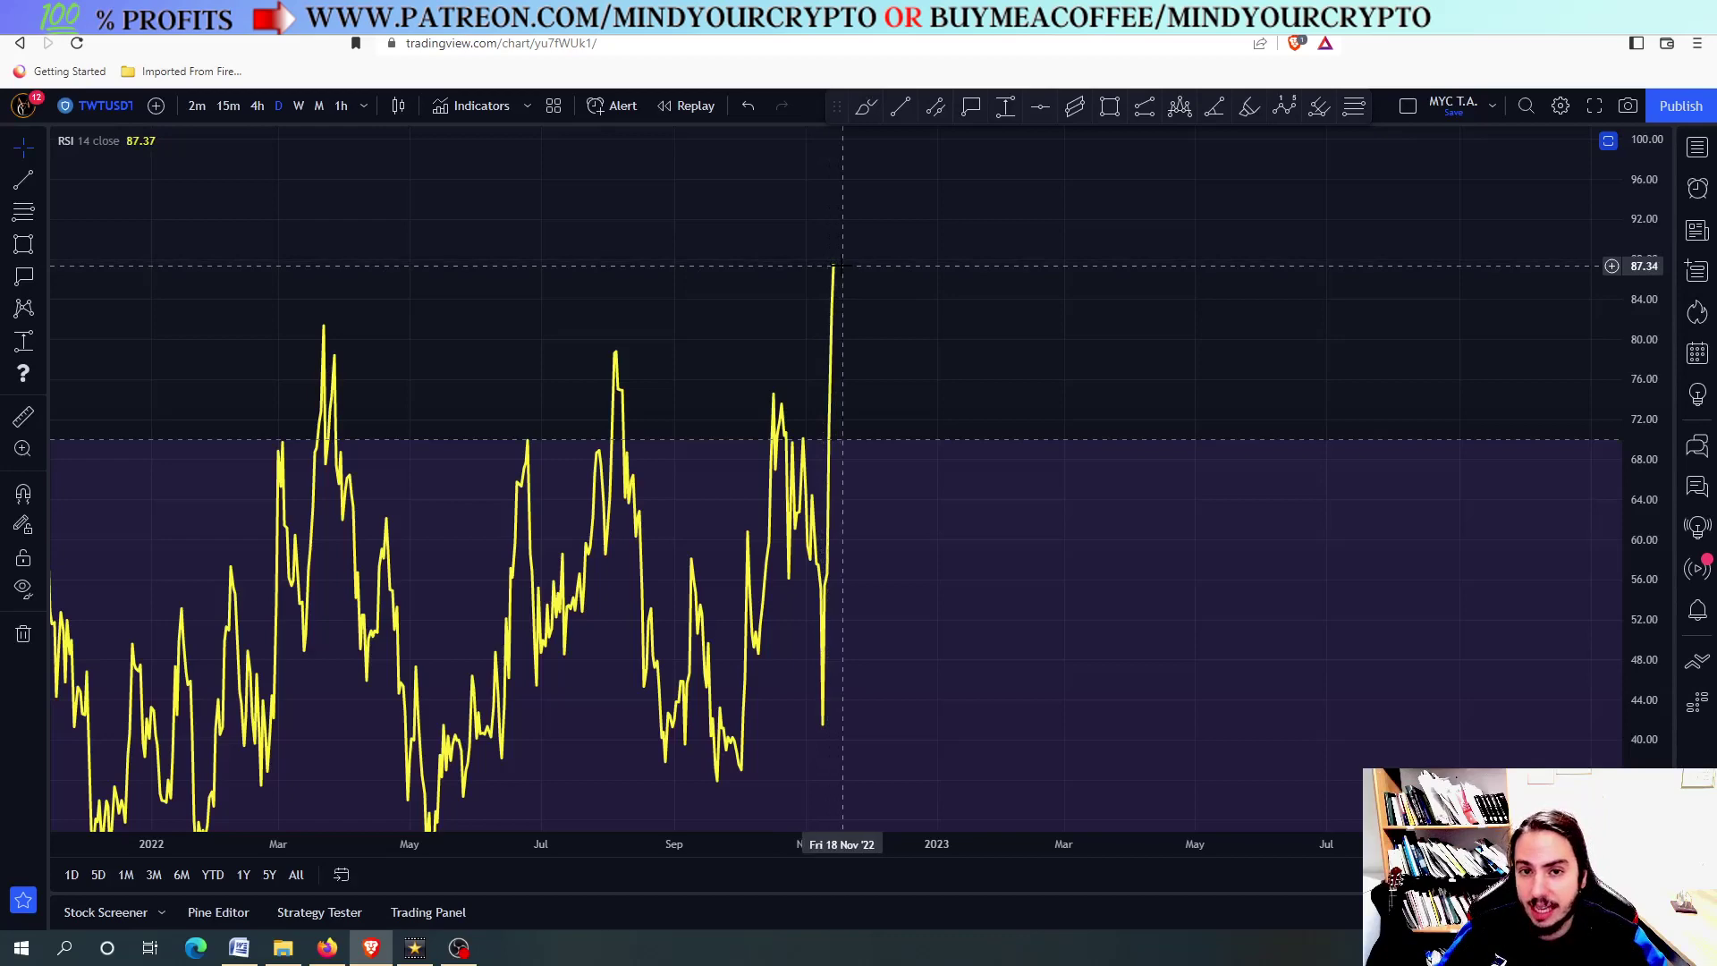
double_click(926, 230)
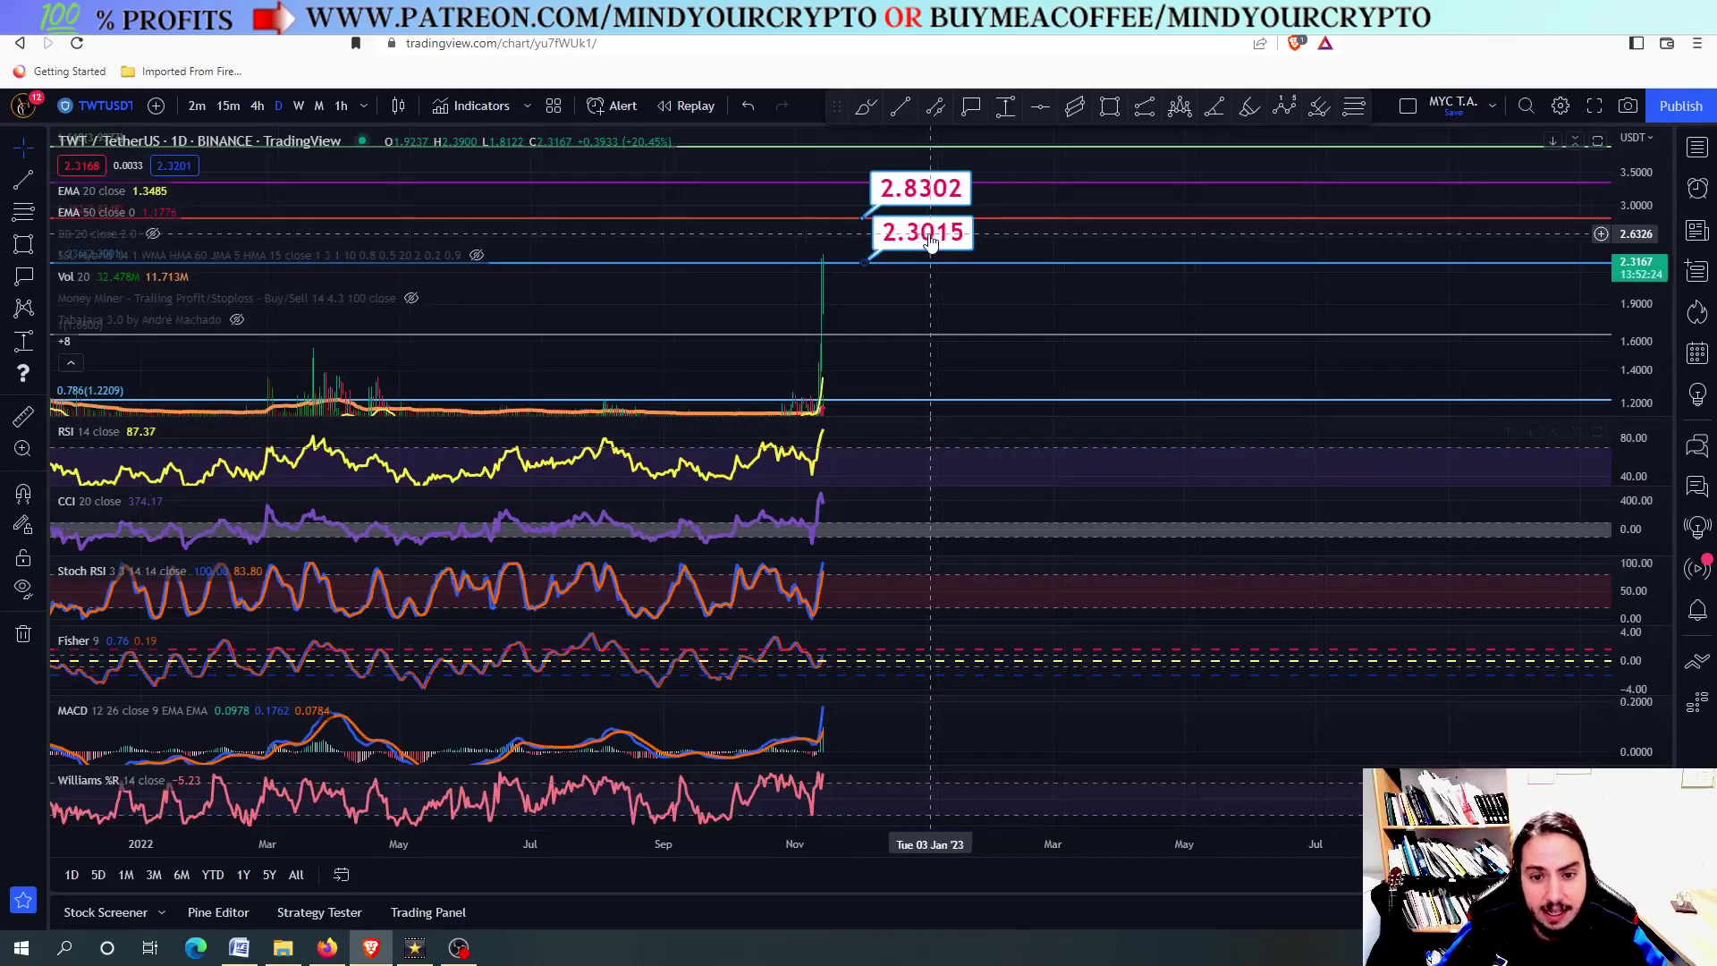
double_click(883, 289)
scroll(882, 289, up, 5)
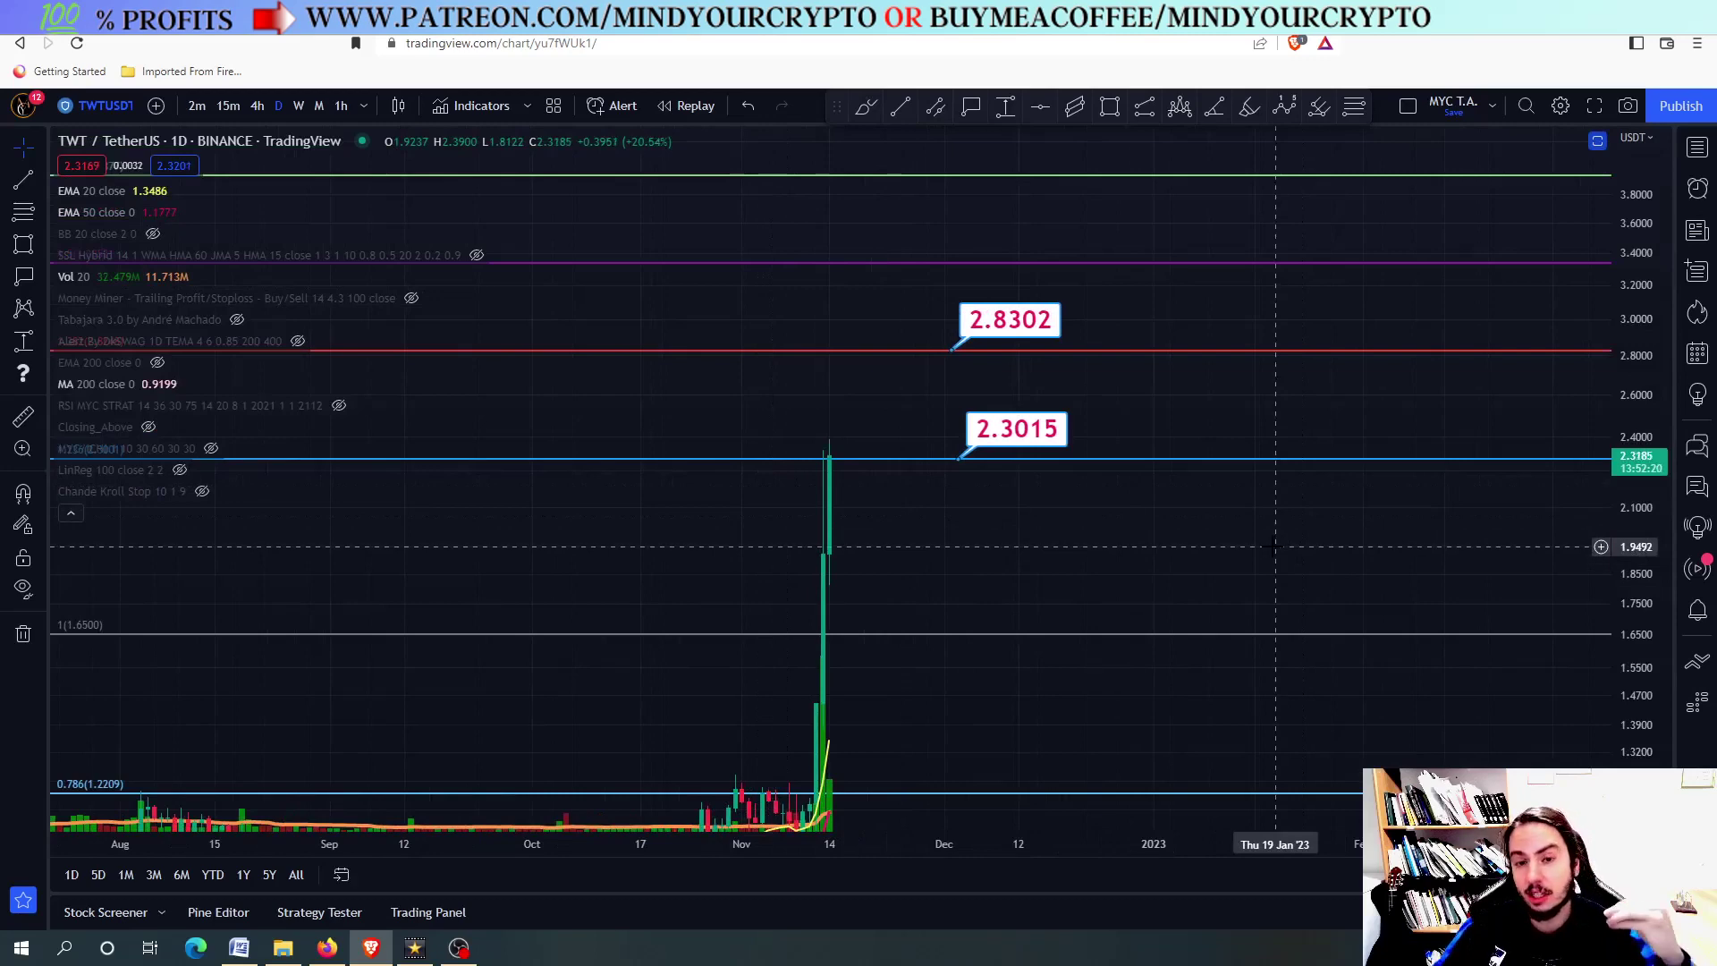
- Re-enlarge the RSI pane to check its 87.36 peak, then return to the price pane
double_click(1066, 547)
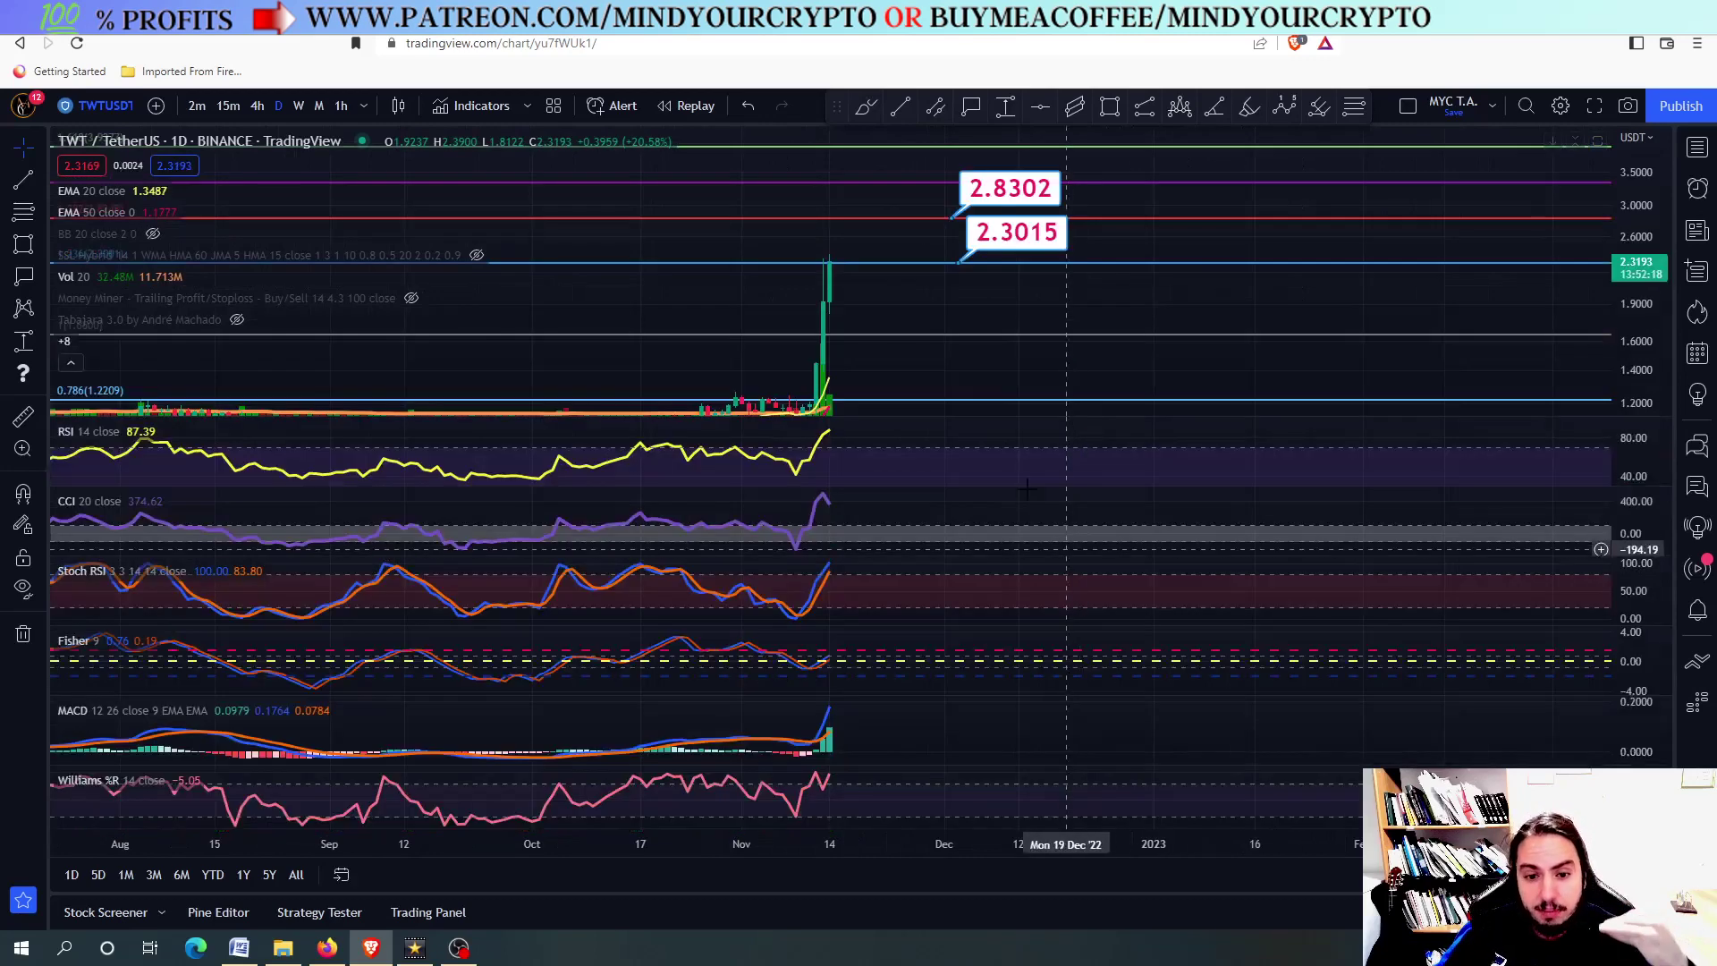
double_click(950, 458)
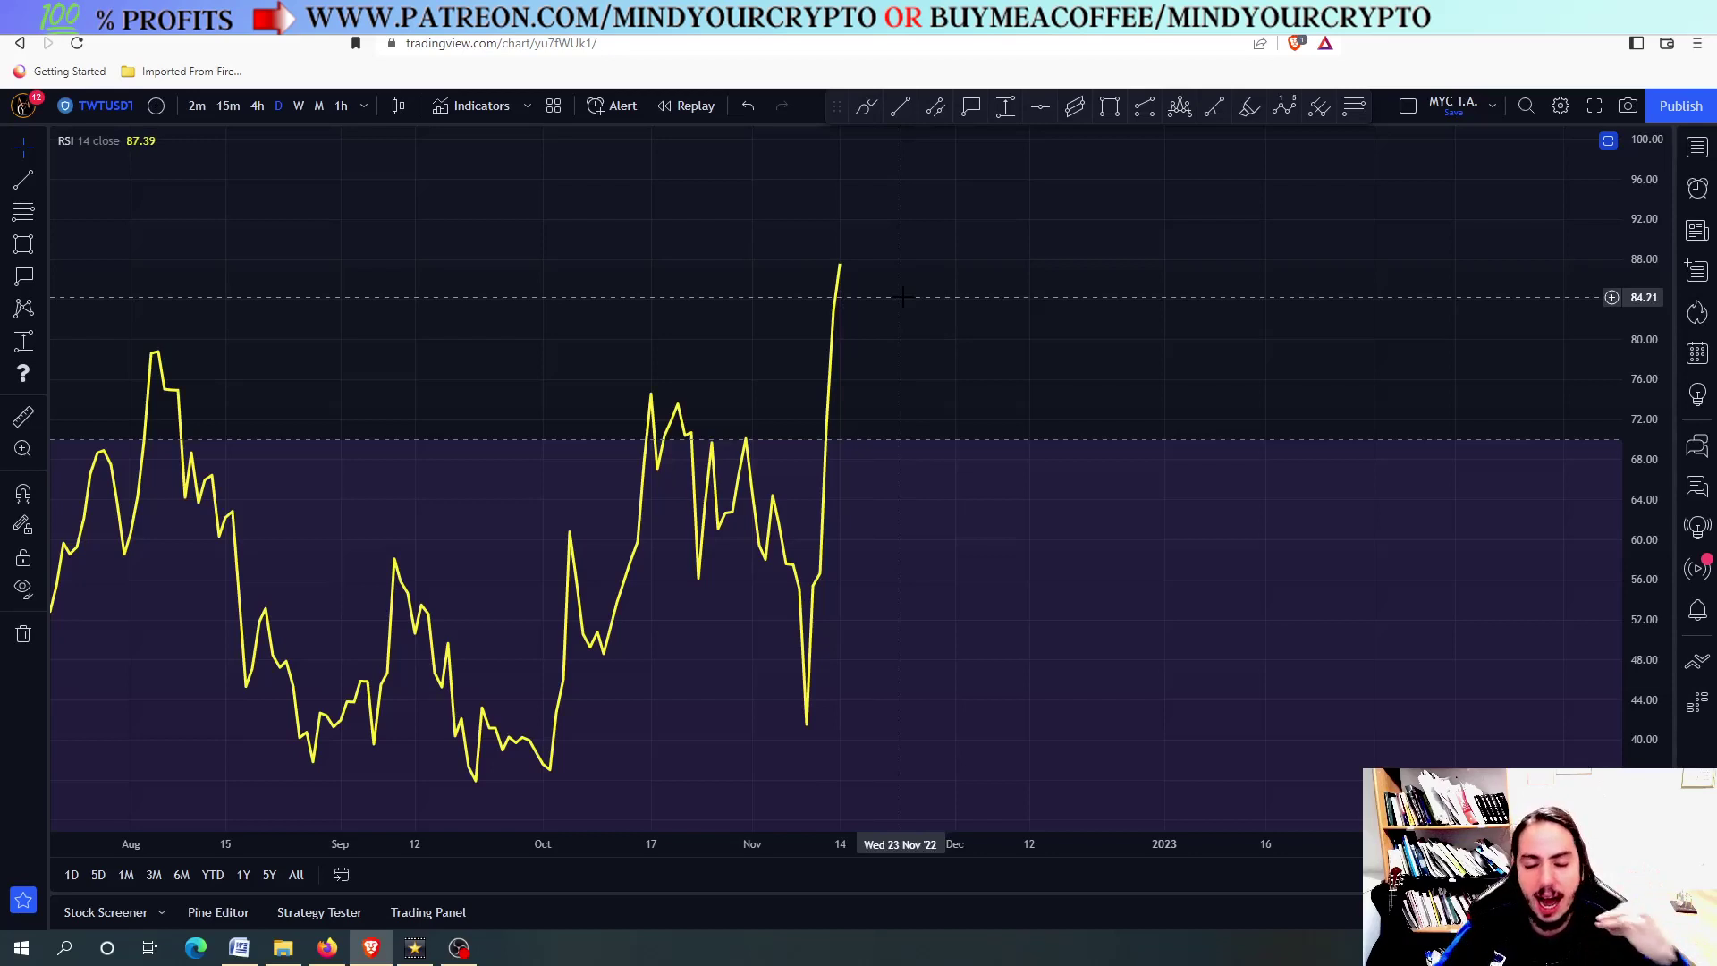
drag(921, 284, 906, 342)
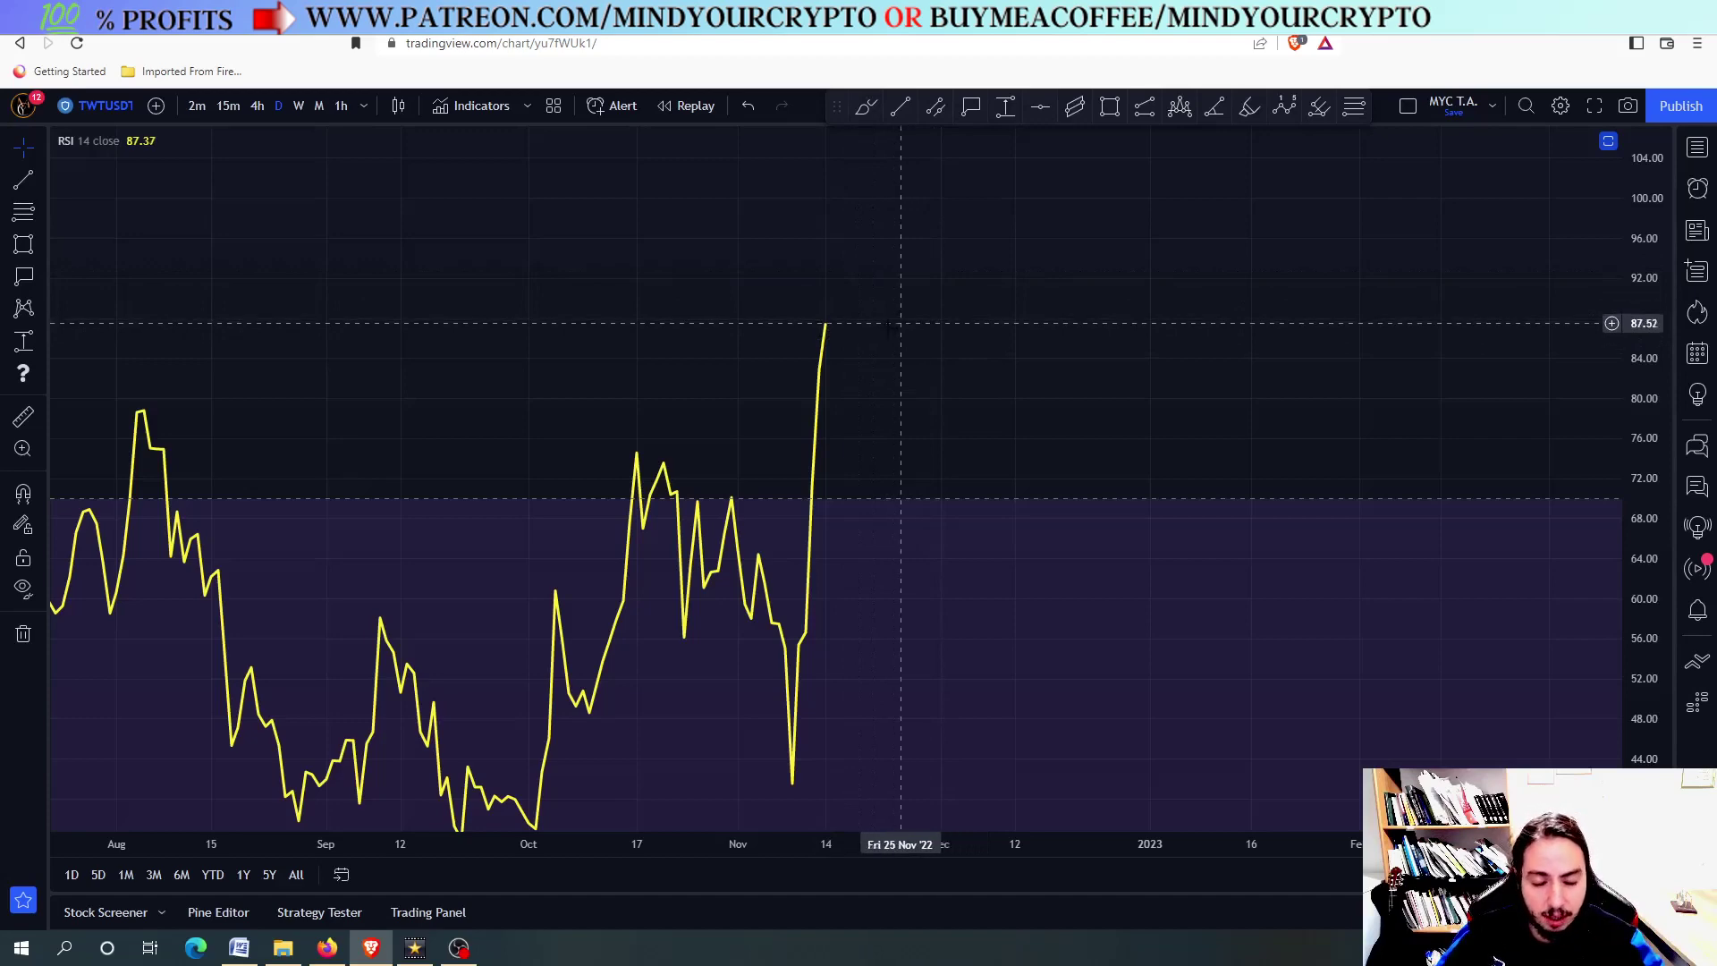
scroll(871, 334, down, 1)
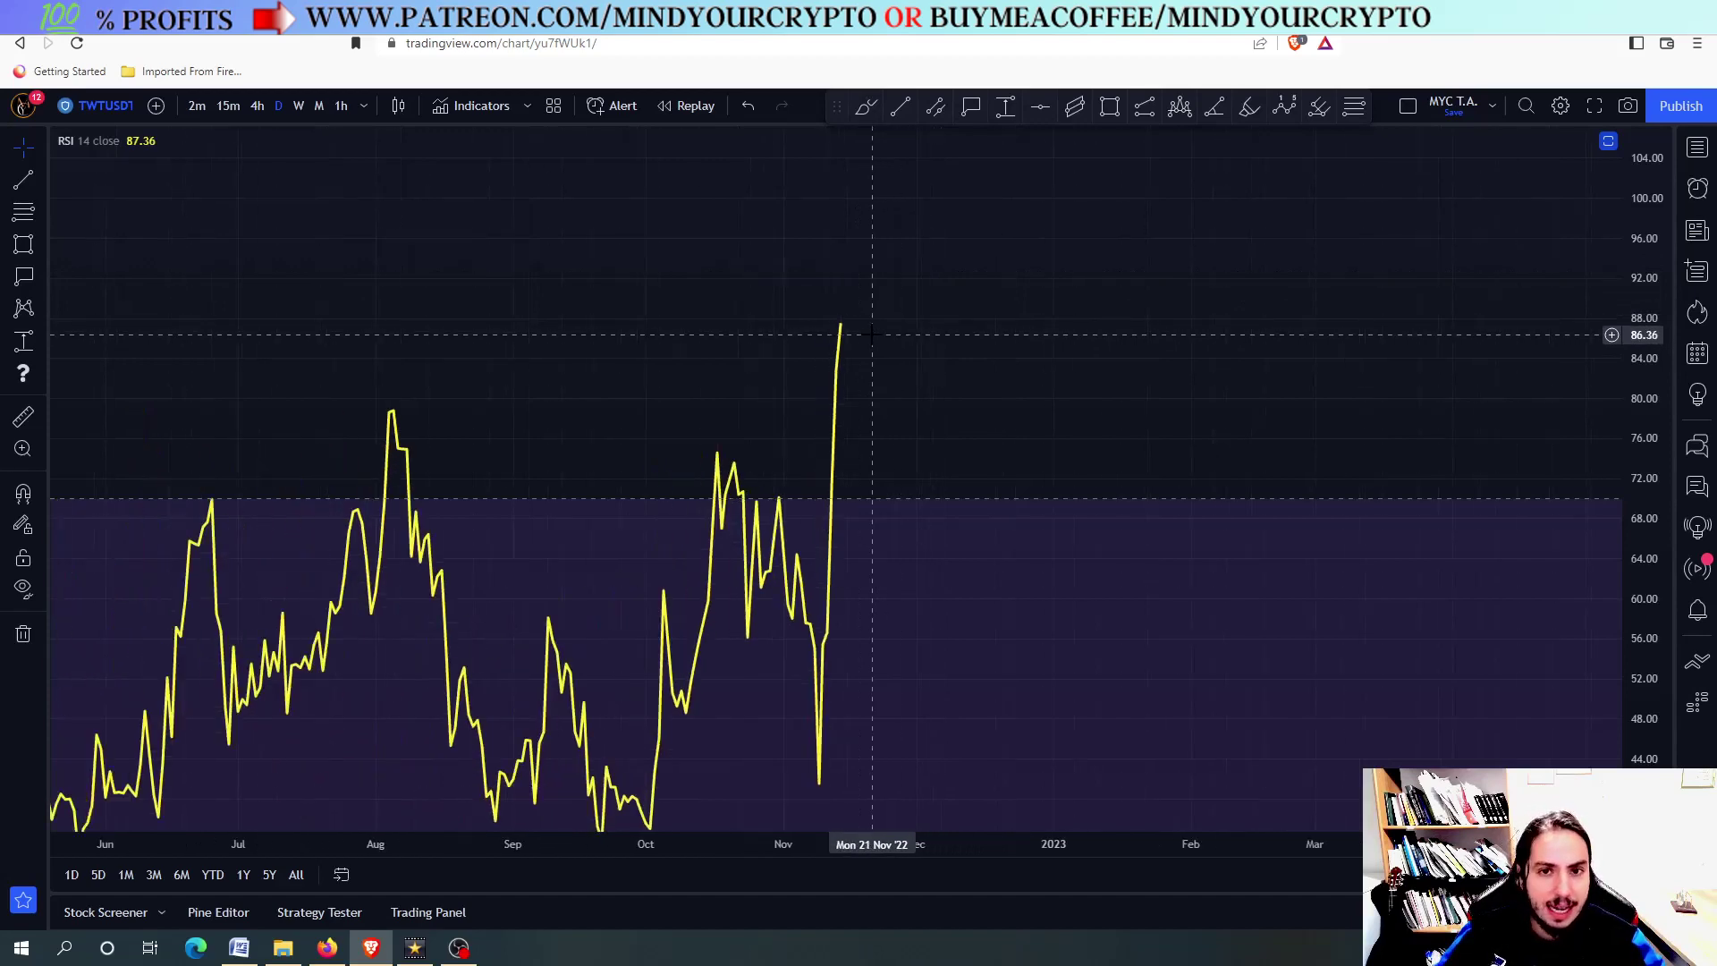
scroll(872, 333, down, 2)
double_click(909, 304)
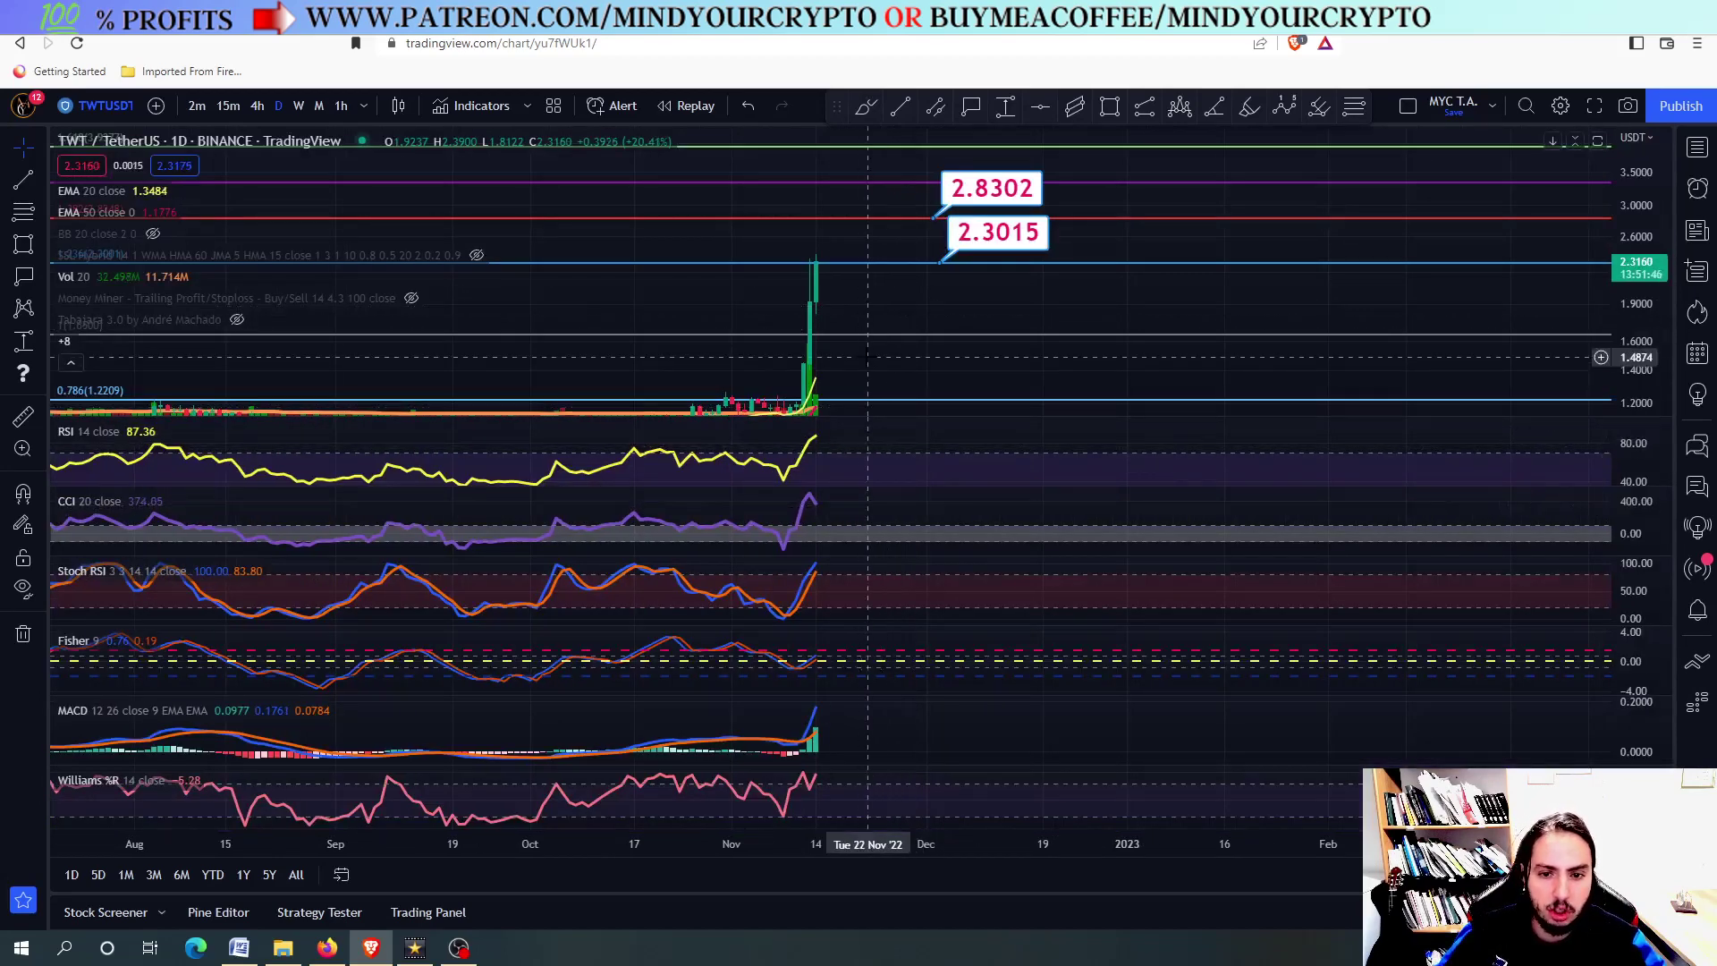
double_click(848, 384)
- Alt-drag a copy of the 2.3015 label down to create a 1.6565 label at 1.65
scroll(838, 394, up, 3)
scroll(838, 393, down, 2)
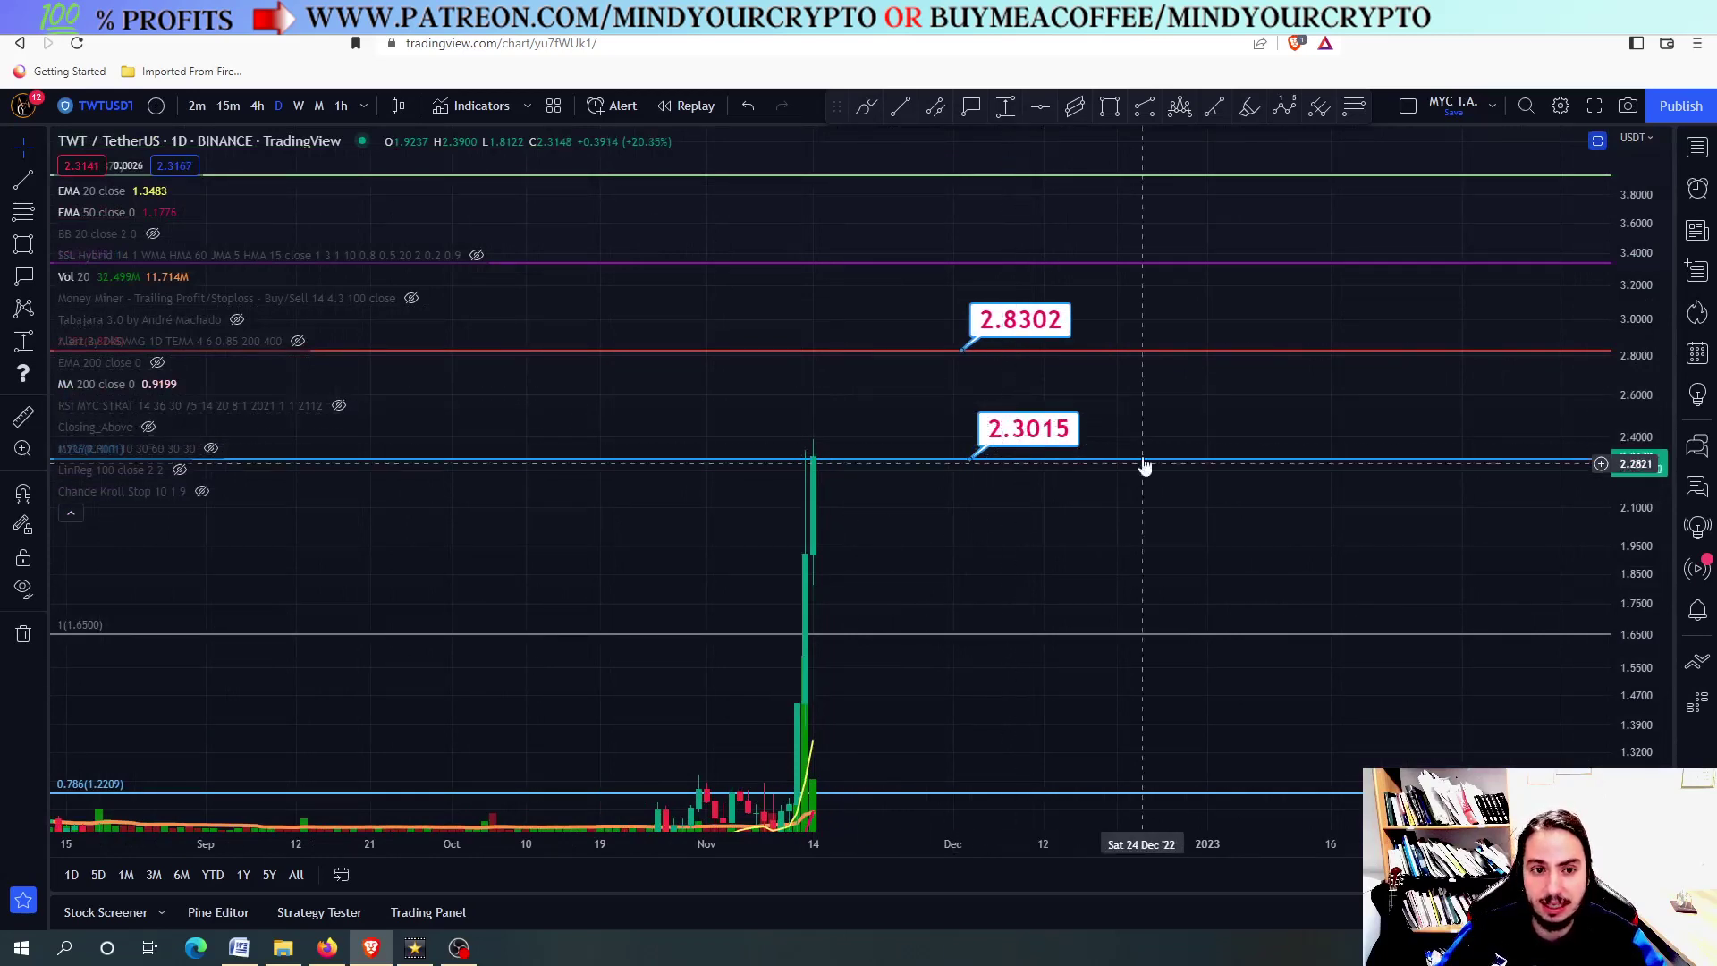
drag(1035, 459, 1049, 617)
scroll(1045, 617, up, 3)
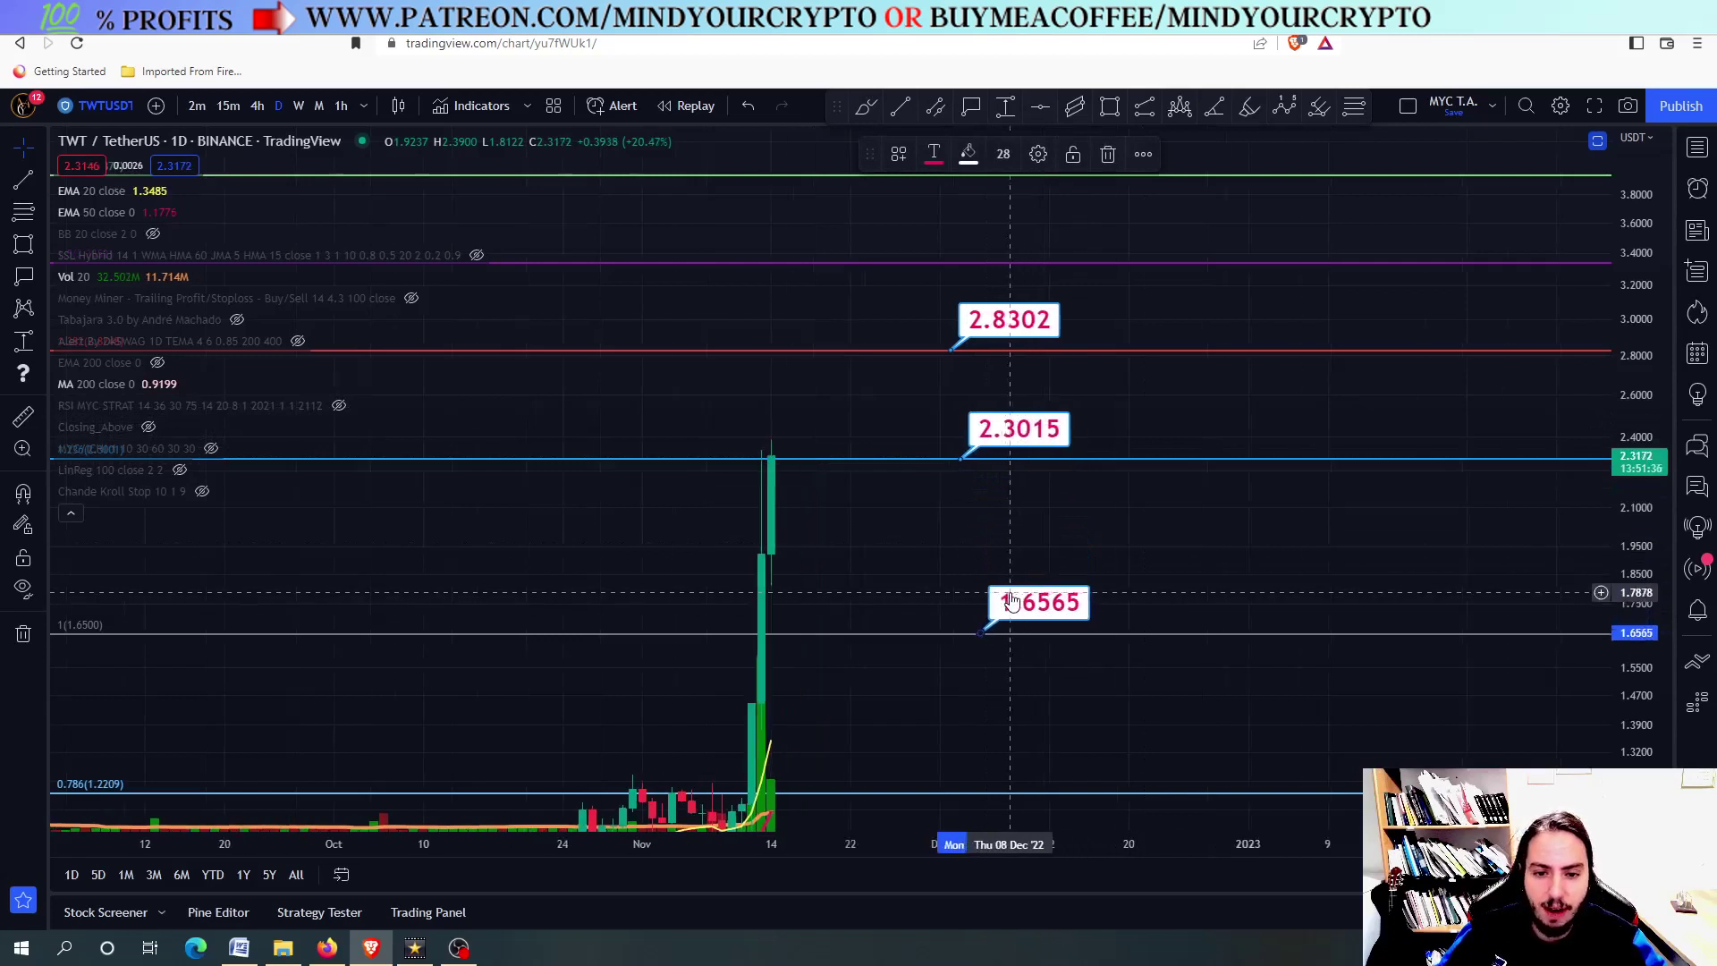
click(865, 107)
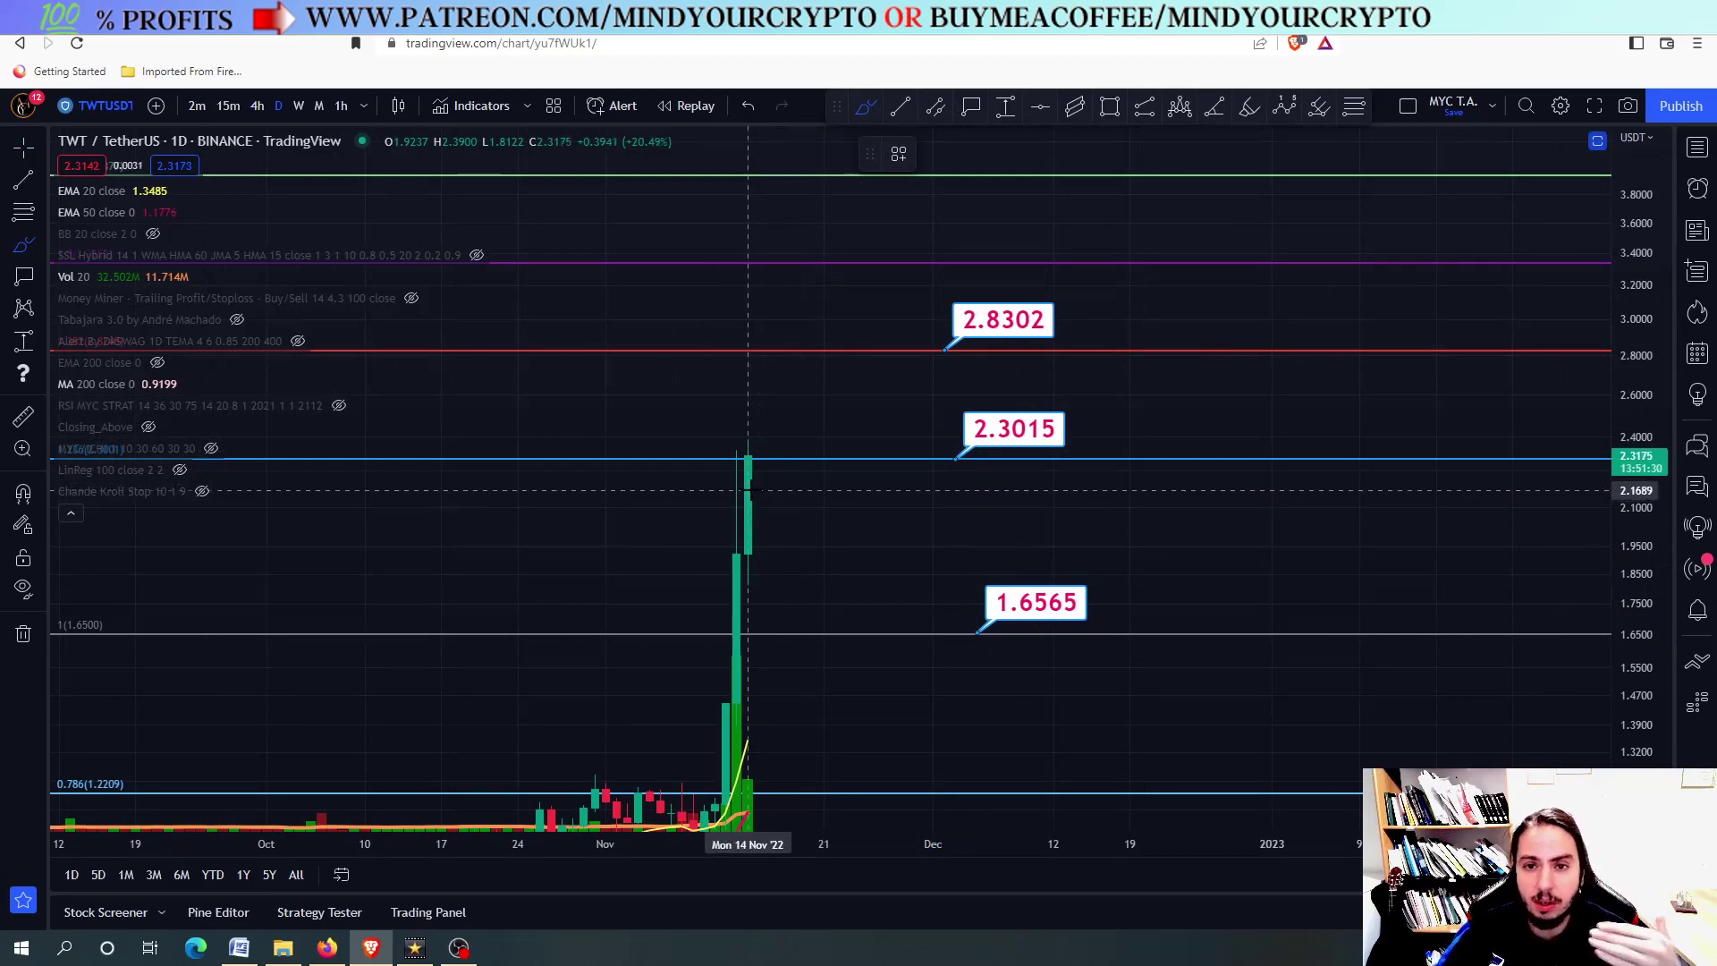
mouse_move(752, 491)
mouse_down()
mouse_move(821, 465)
mouse_move(846, 617)
mouse_up()
click(1005, 105)
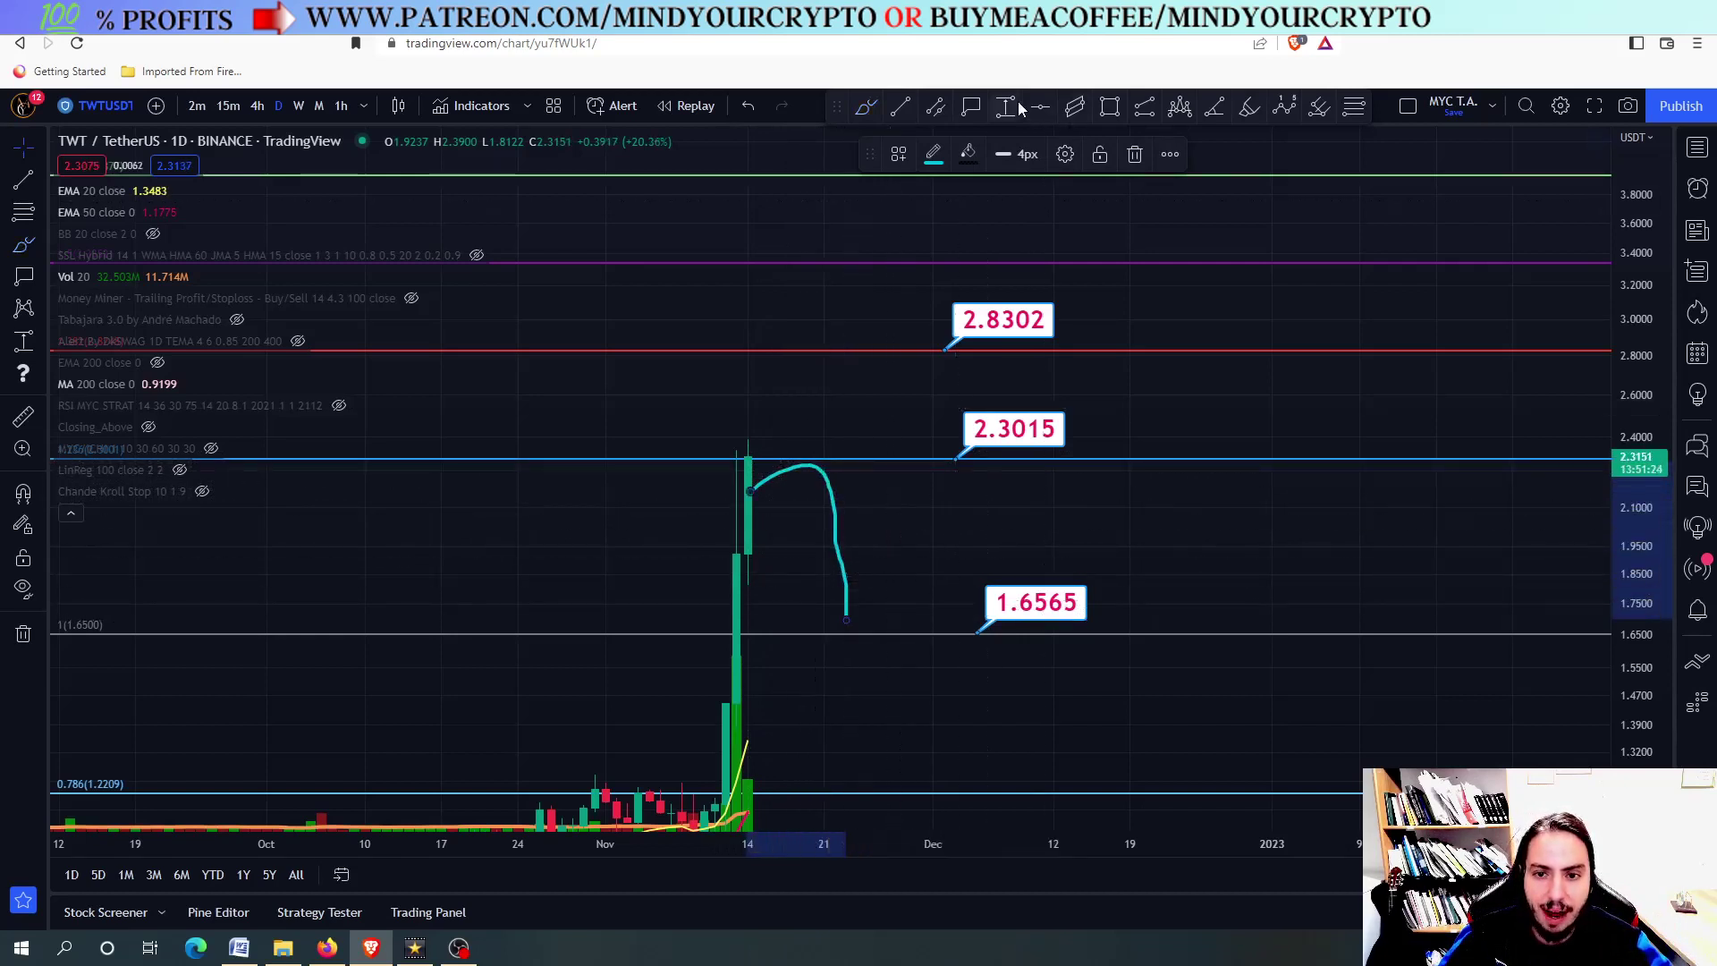
click(911, 459)
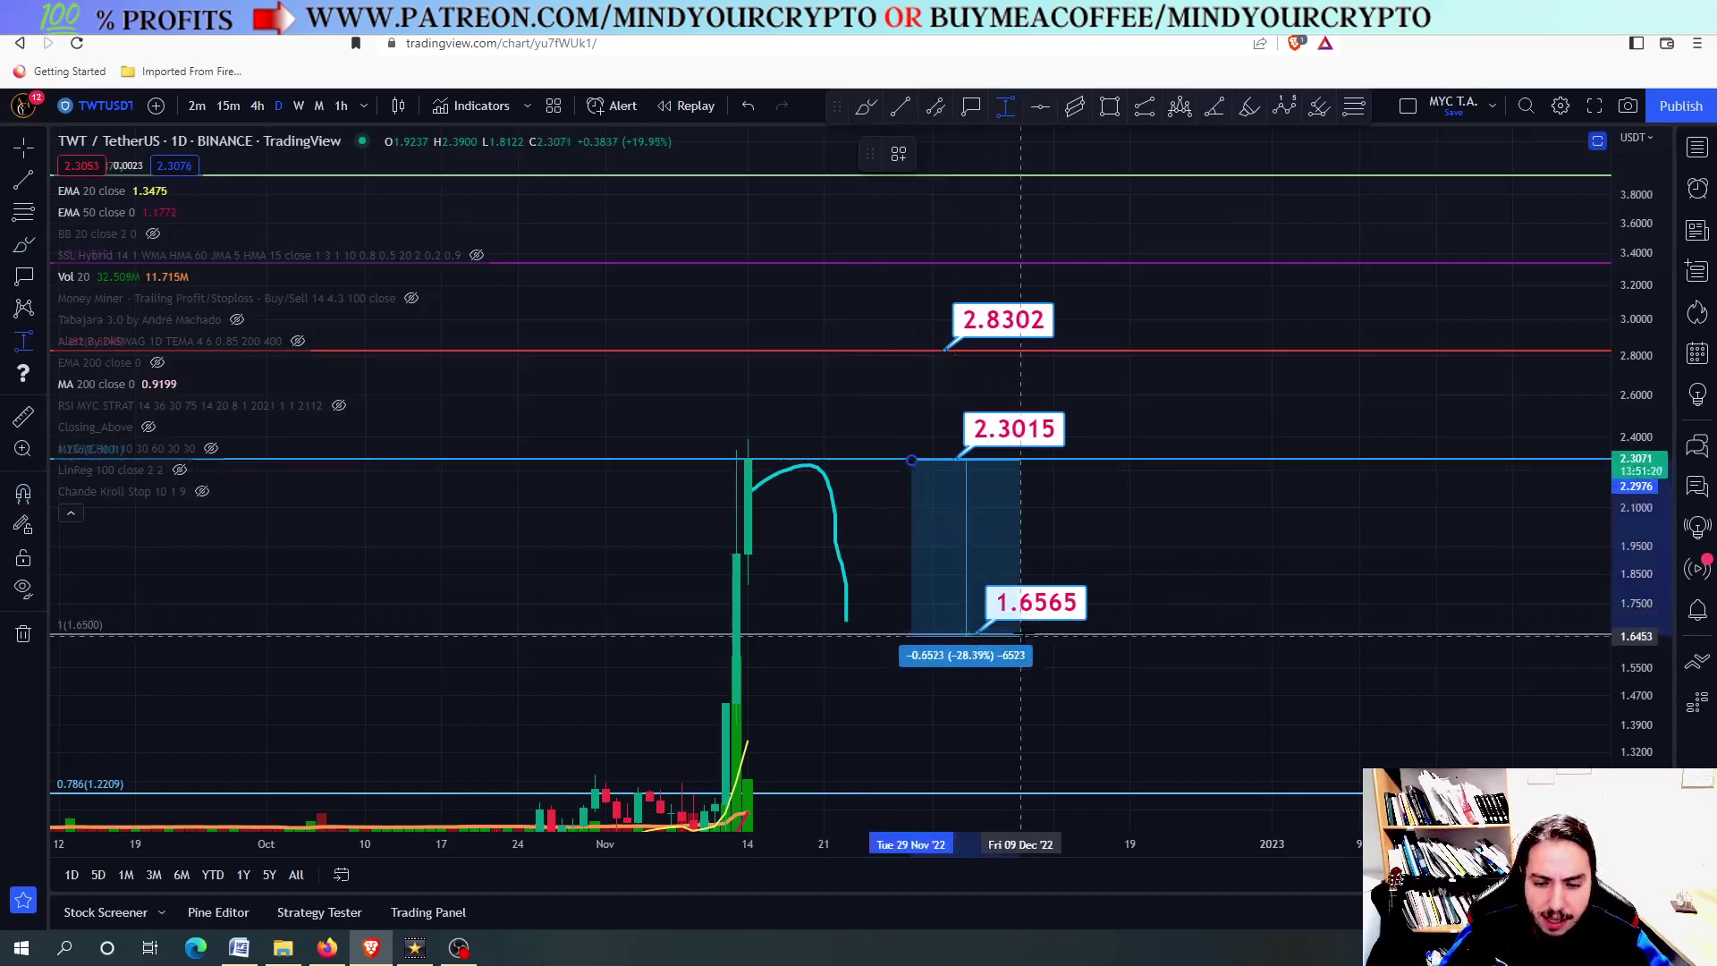
click(1020, 633)
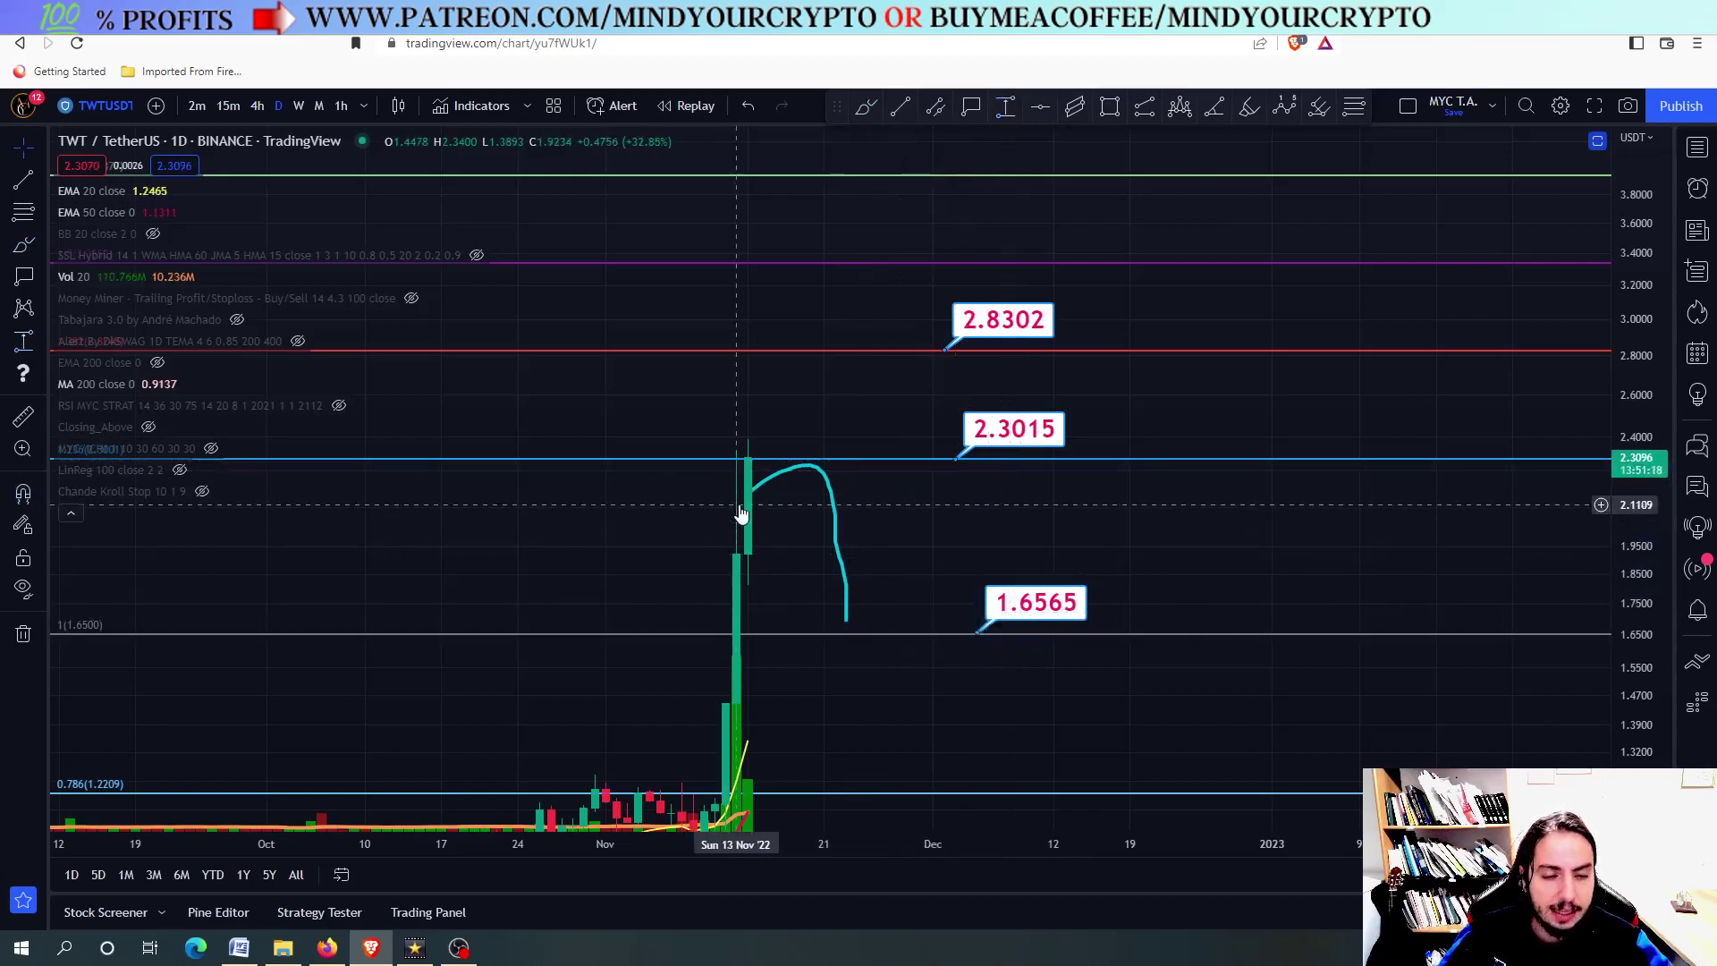
scroll(866, 481, up, 3)
click(866, 480)
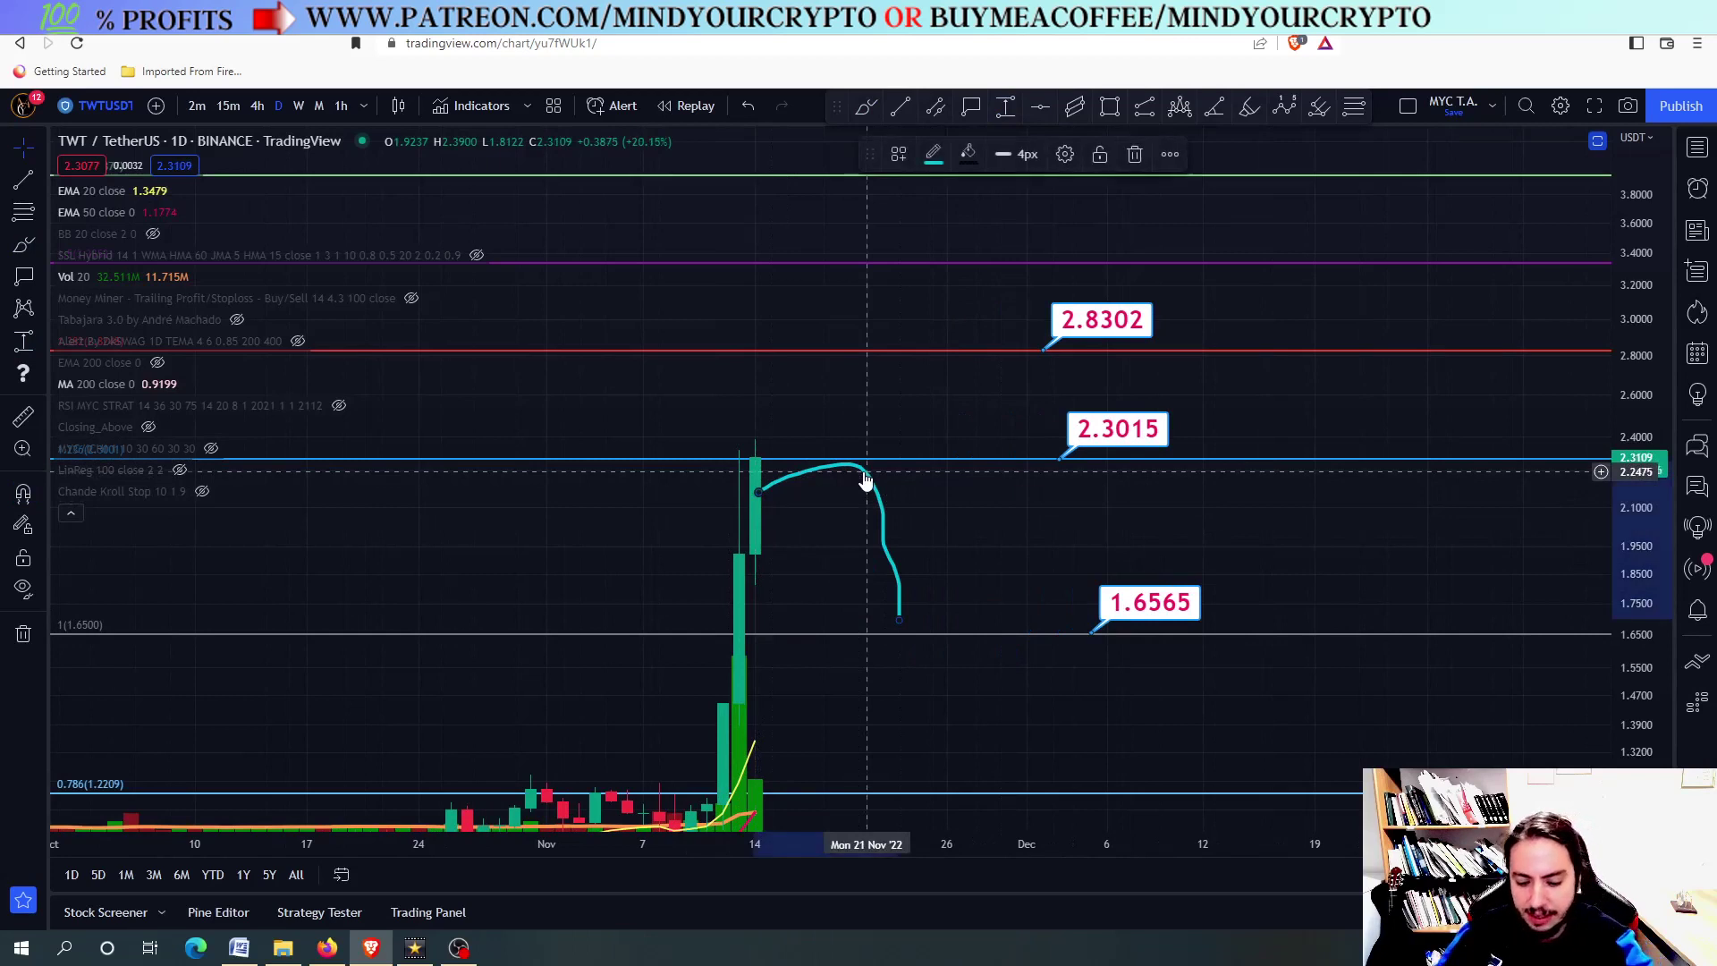
key(Delete)
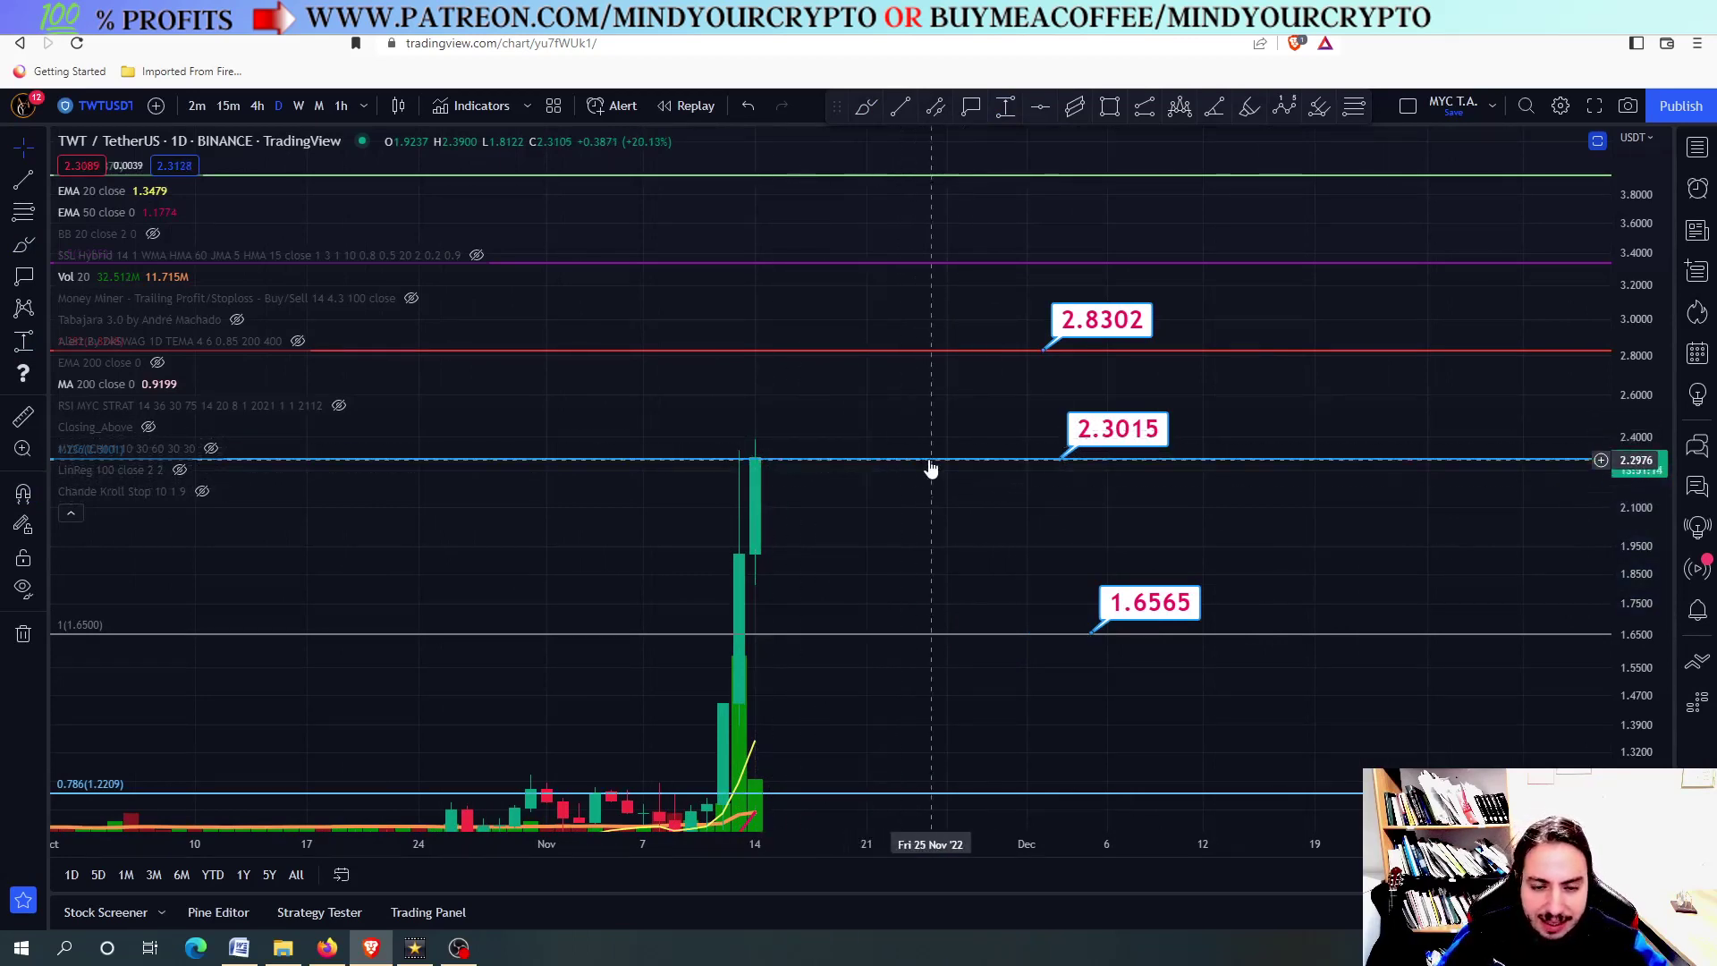
scroll(931, 468, down, 2)
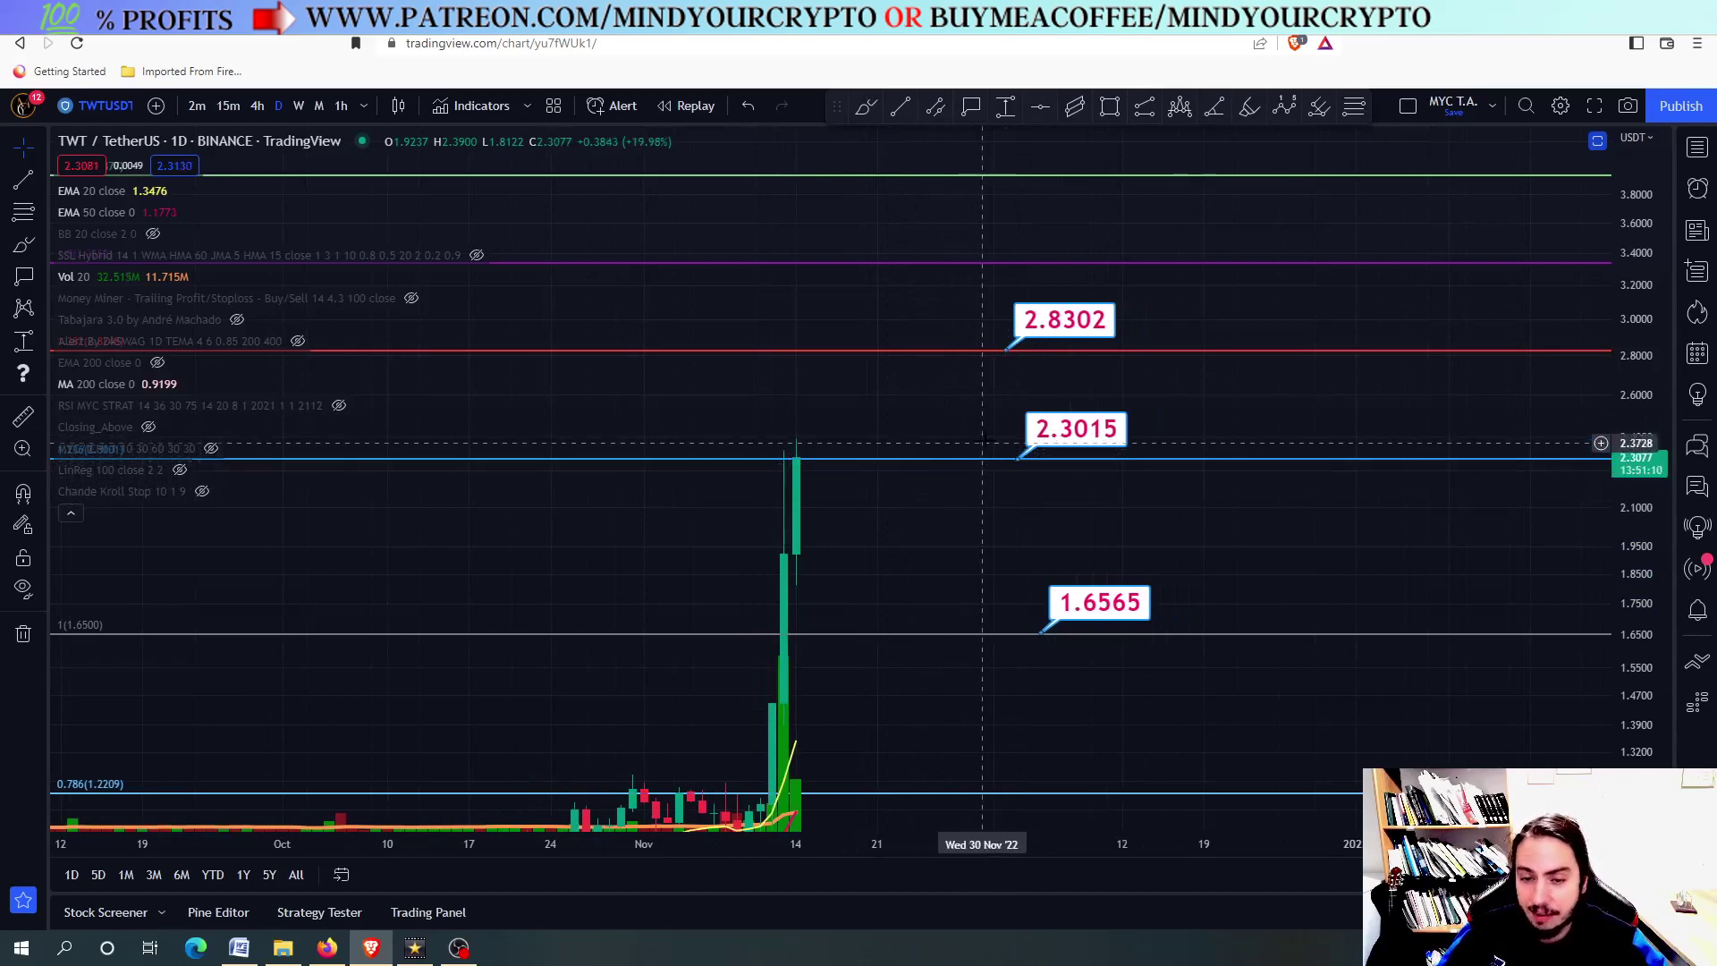
scroll(987, 370, down, 1)
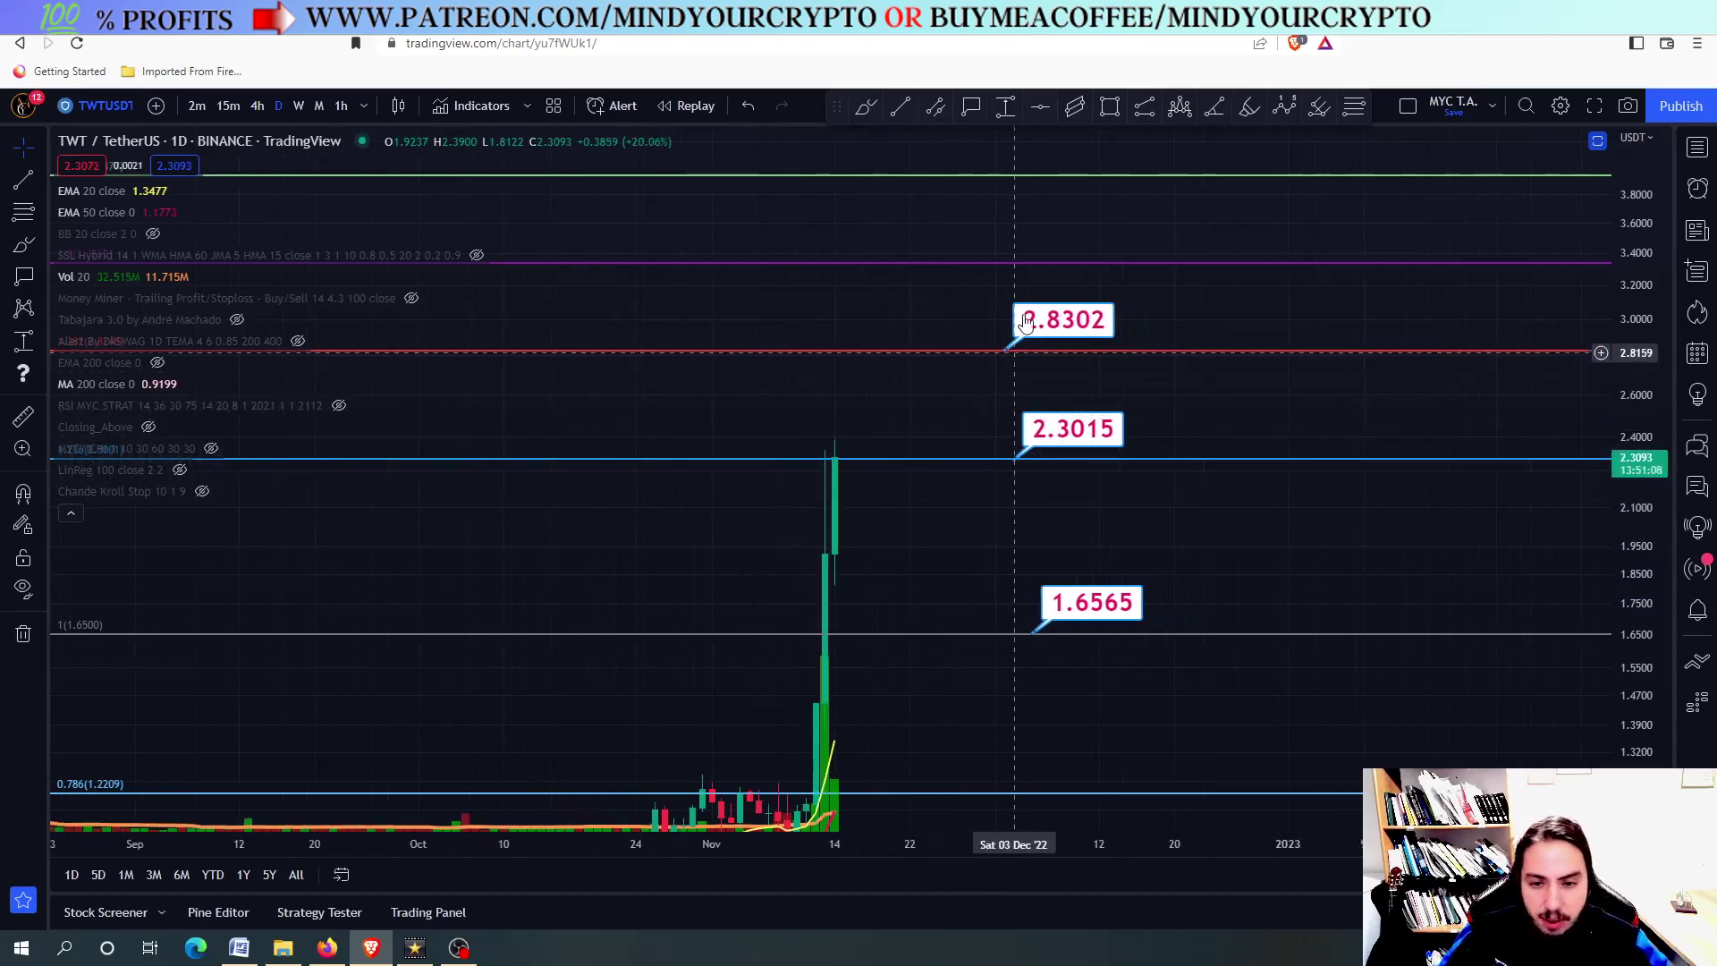
scroll(928, 351, up, 1)
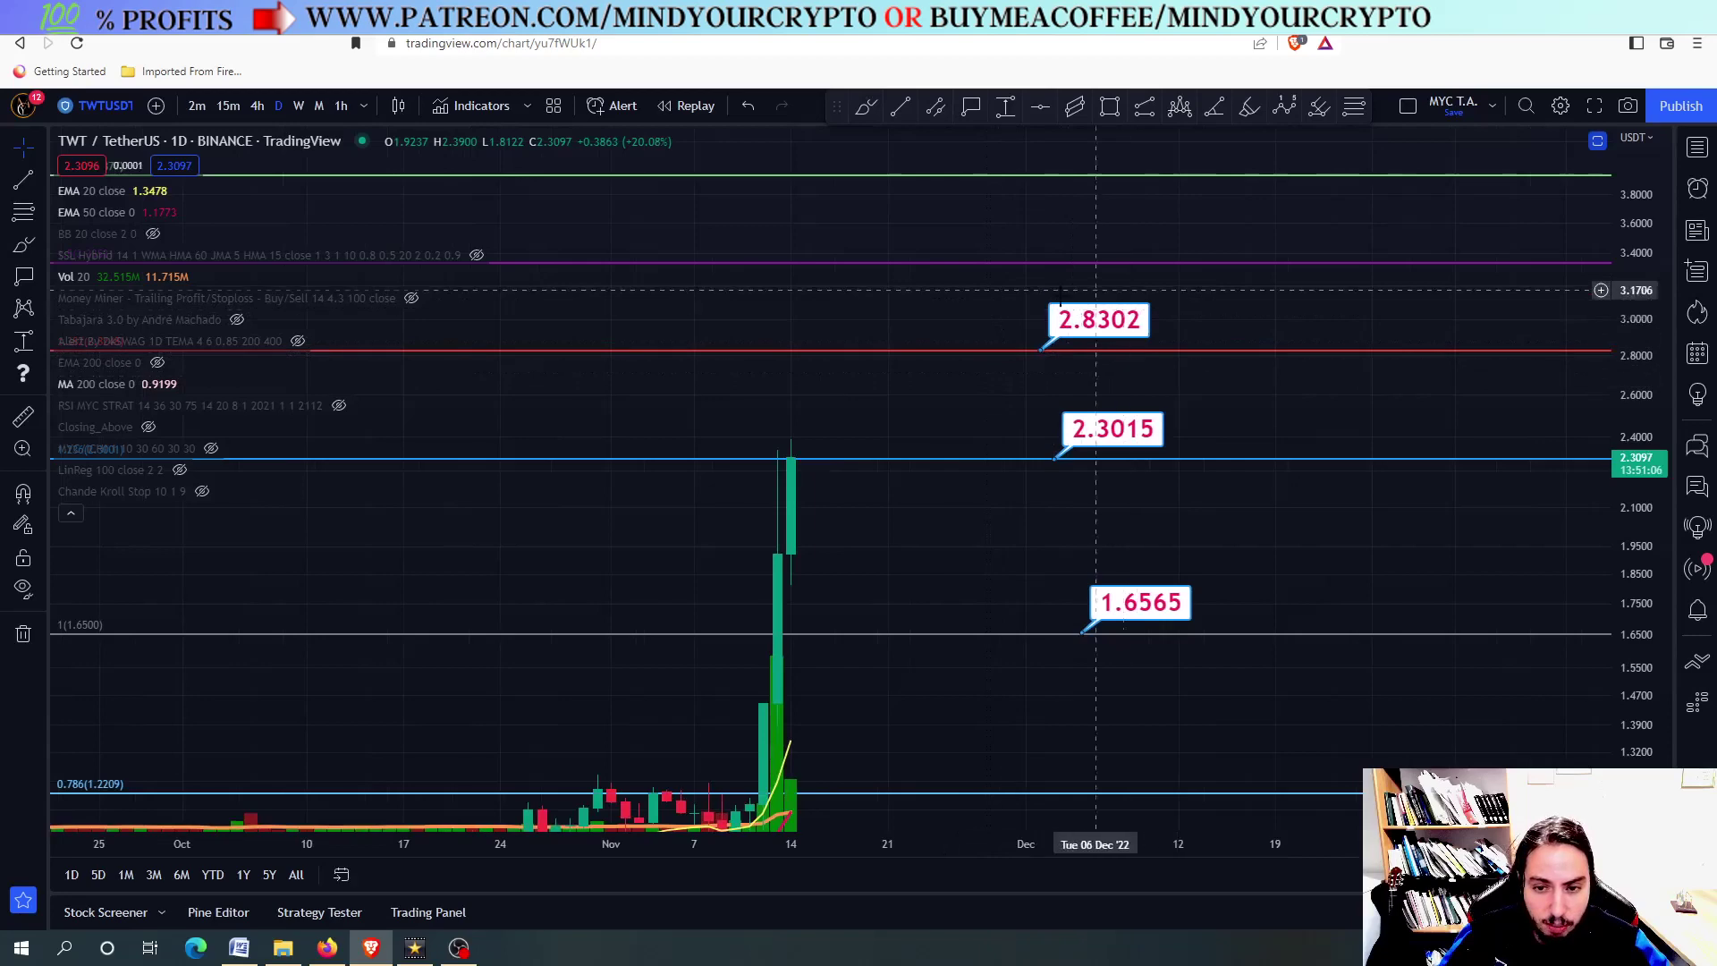
drag(930, 407, 873, 431)
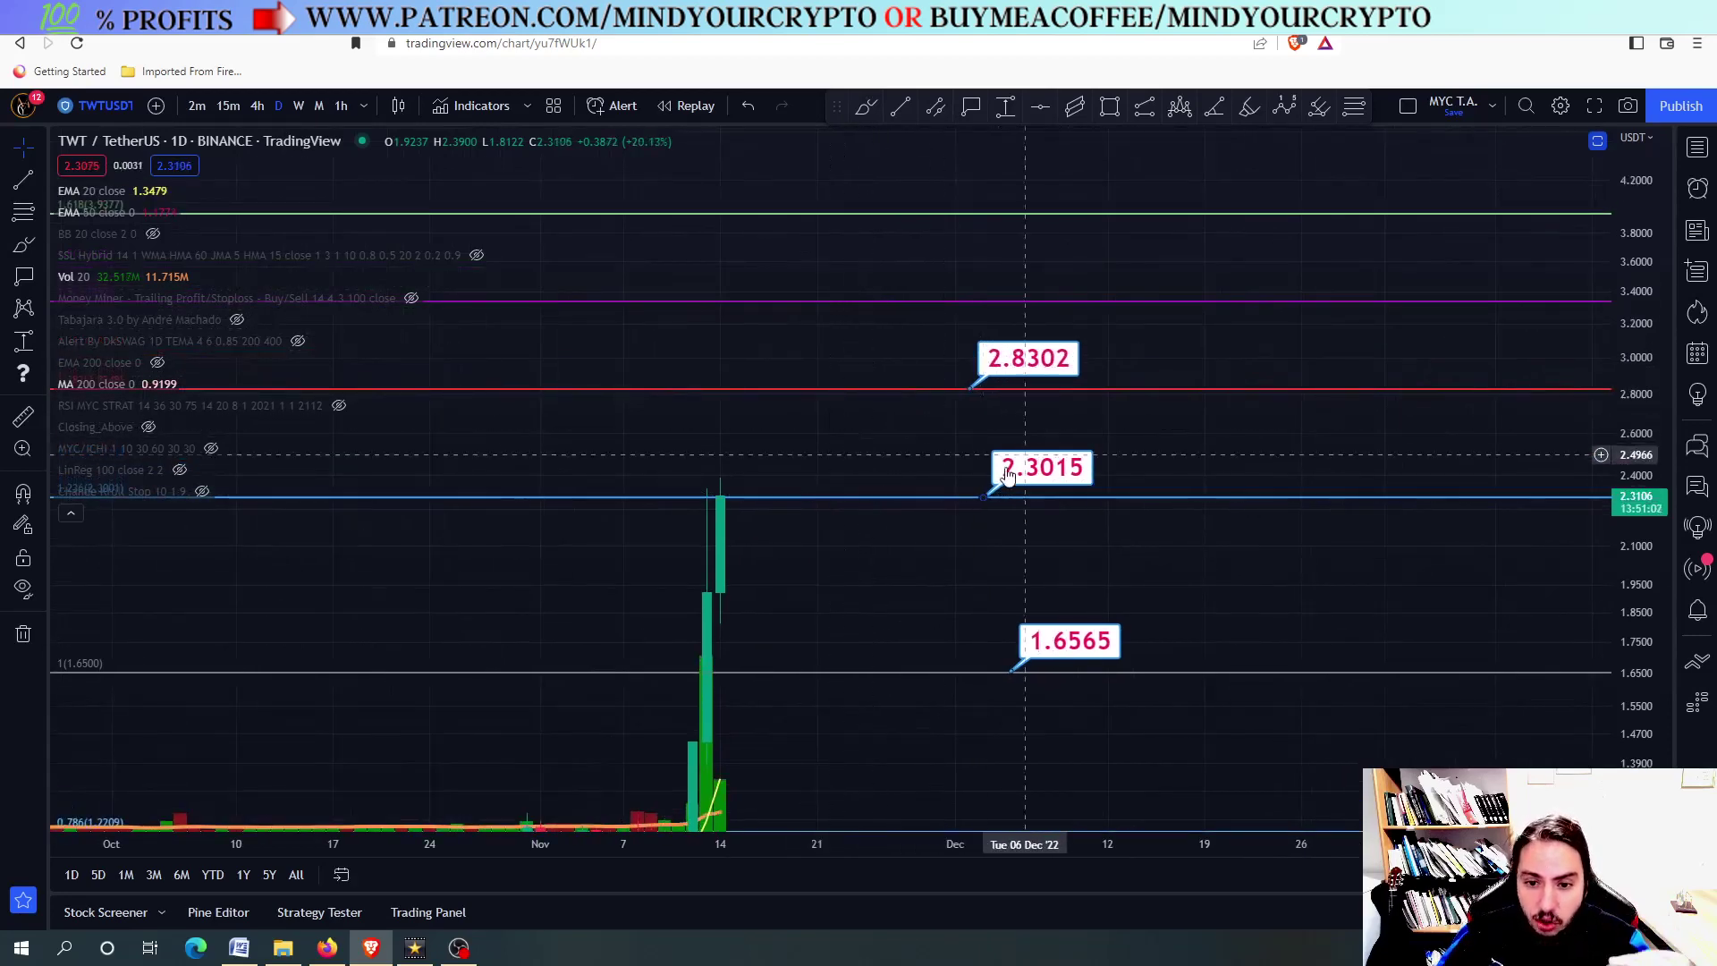
drag(911, 549, 916, 396)
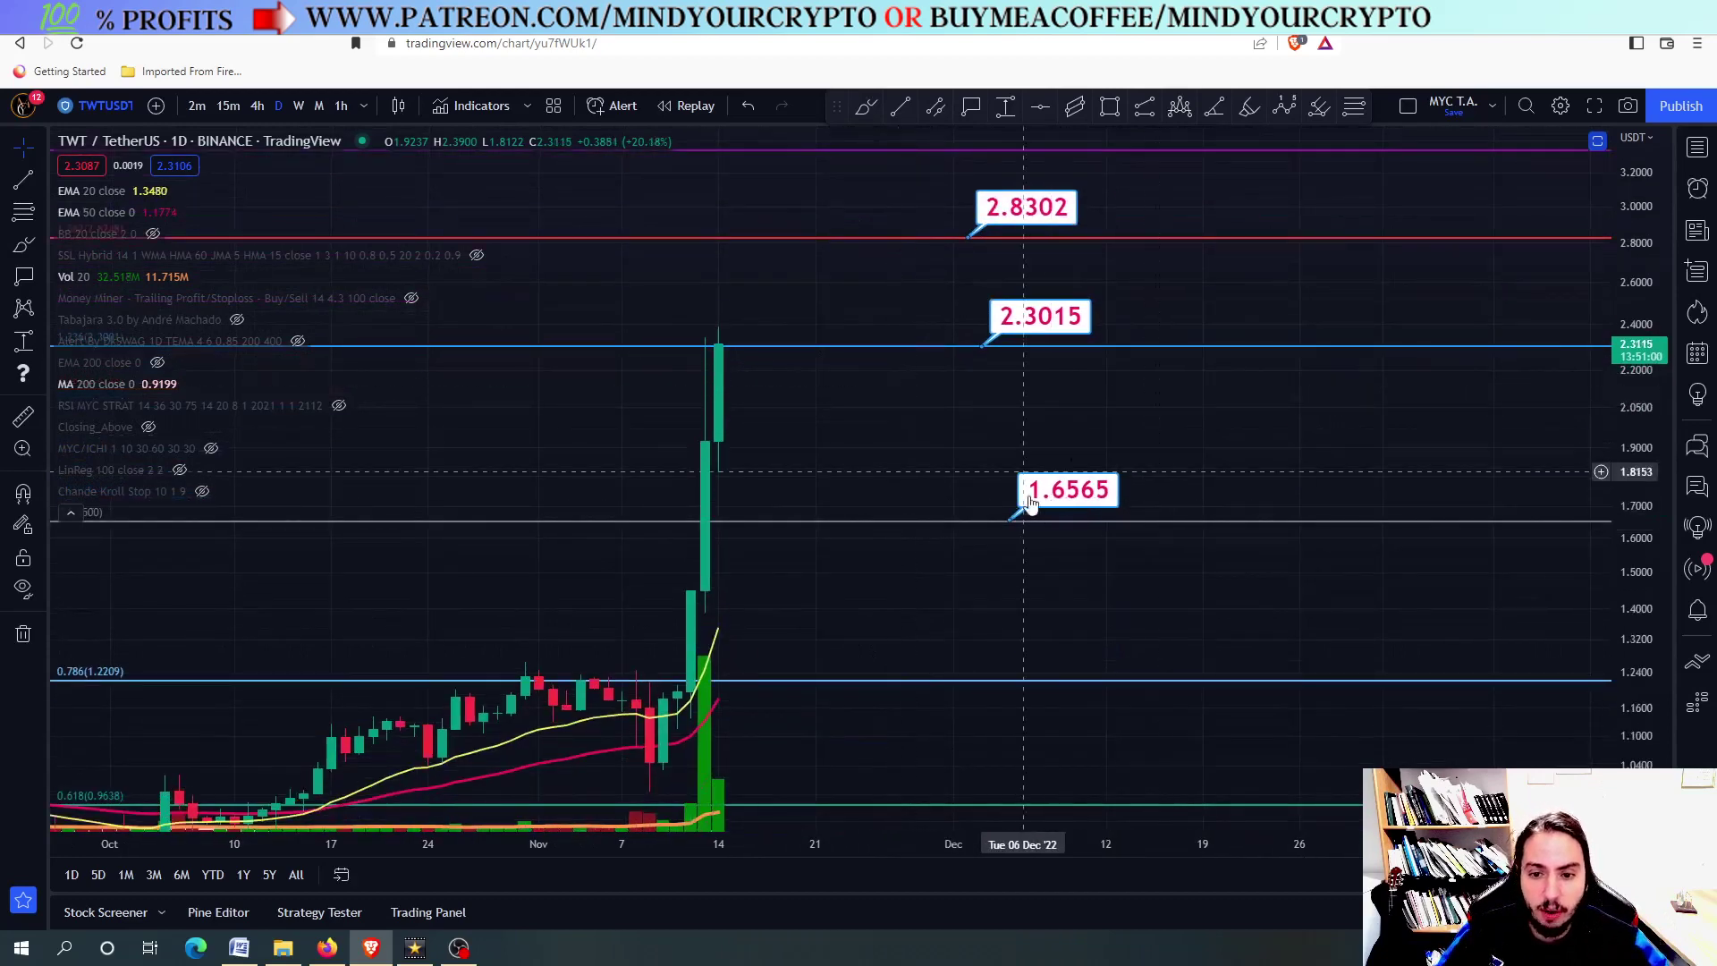
scroll(1028, 498, down, 2)
scroll(1074, 519, down, 5)
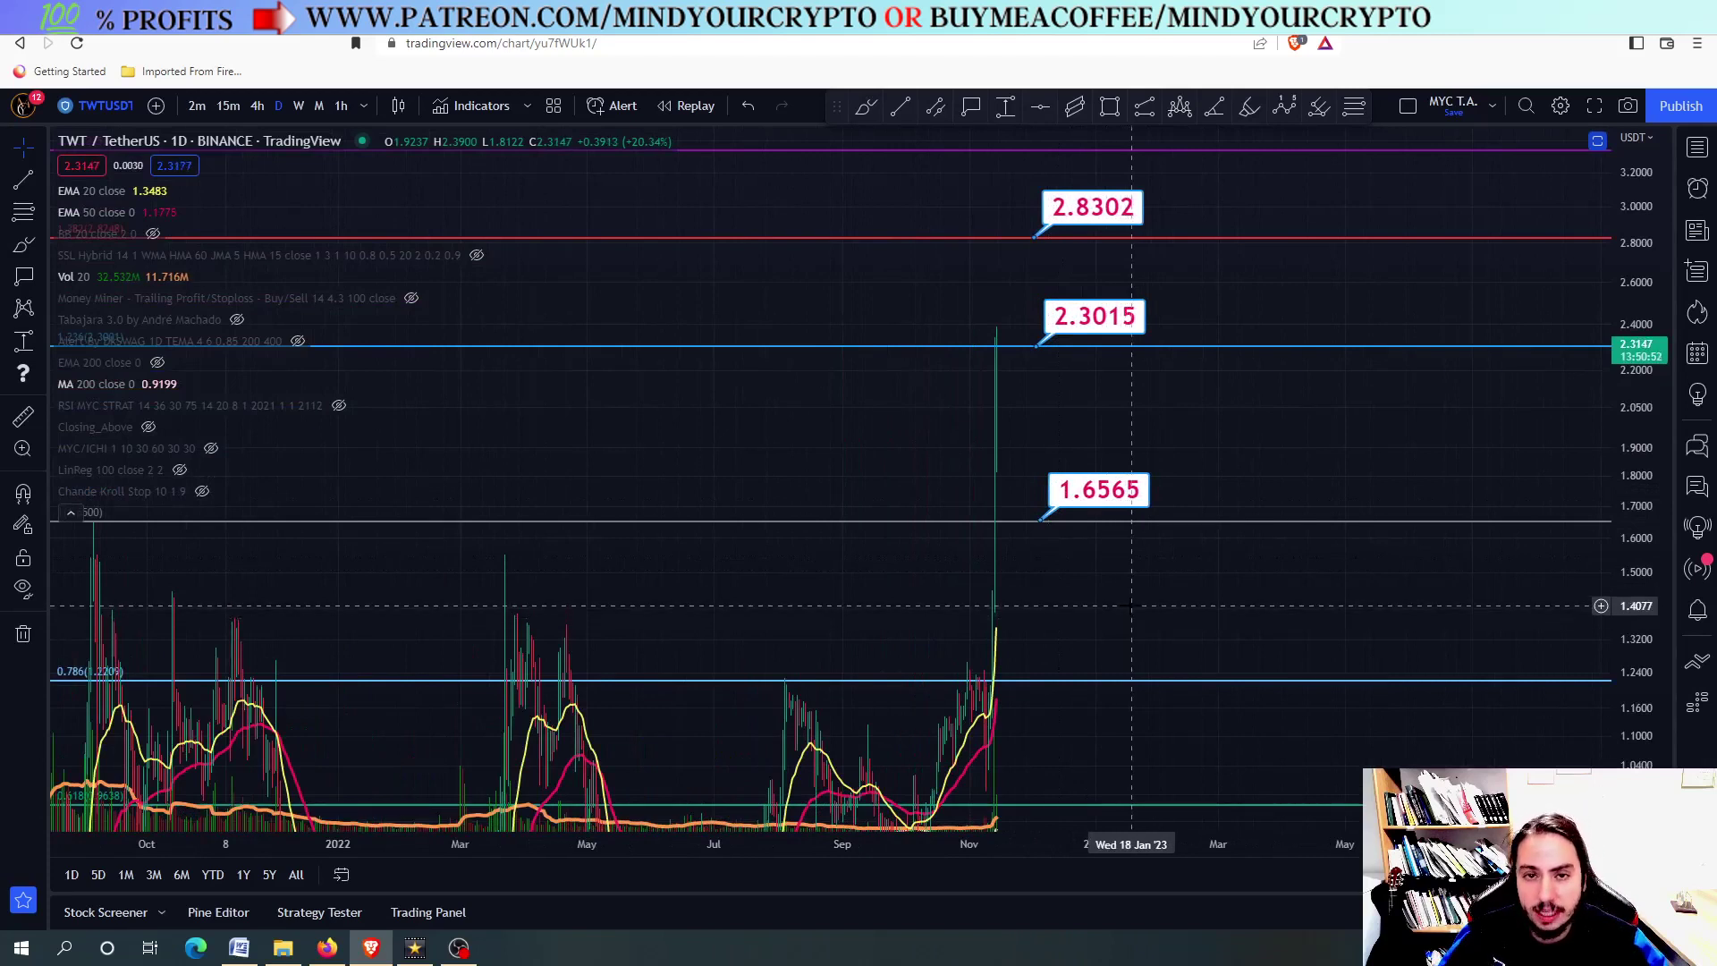
scroll(1074, 572, up, 5)
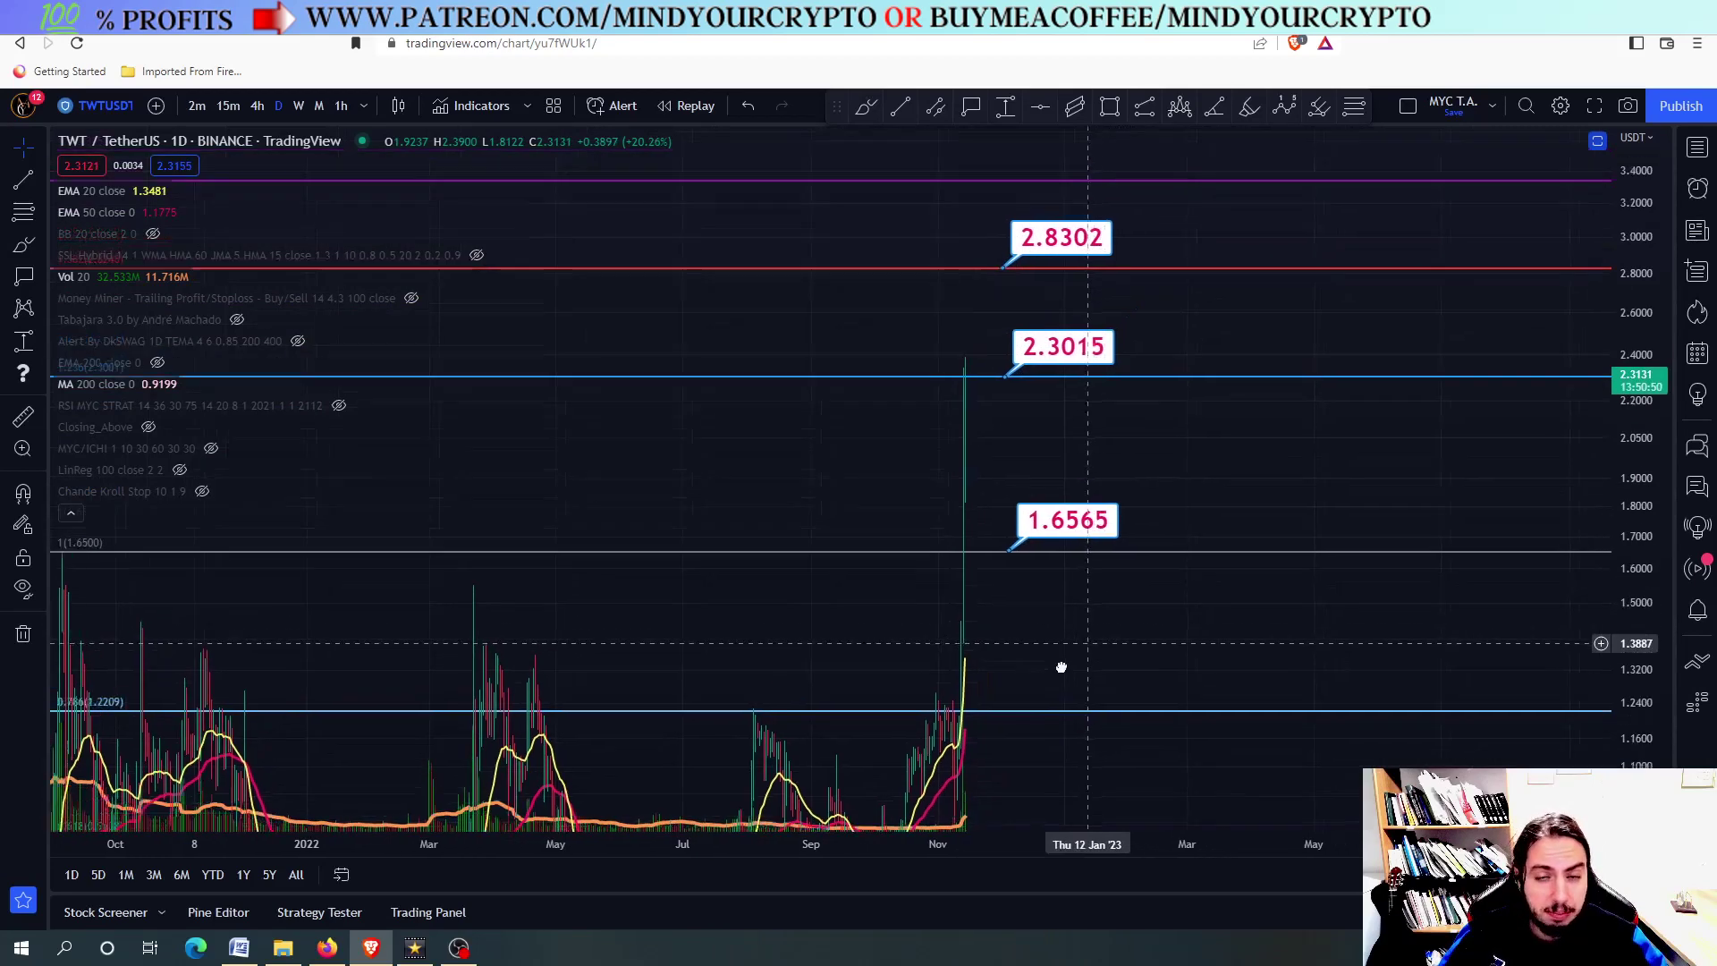